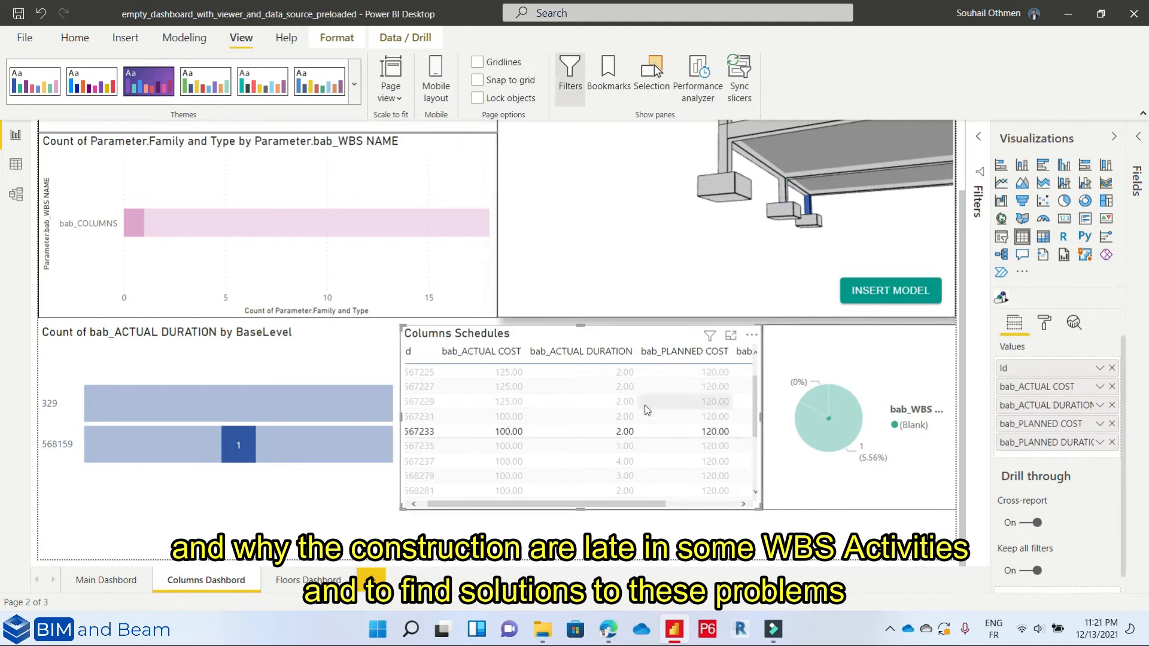
- Examine the Columns Schedules table and the 3D model on the Columns Dashbord page
{"action": "left_click_drag", "start_coordinate": [611, 505], "coordinate": [580, 505]}
{"action": "left_click", "coordinate": [736, 420]}
{"action": "scroll", "coordinate": [686, 426], "scroll_direction": "down", "scroll_amount": 3}
{"action": "scroll", "coordinate": [671, 476], "scroll_direction": "up", "scroll_amount": 3}
{"action": "scroll", "coordinate": [592, 391], "scroll_direction": "down", "scroll_amount": 3}
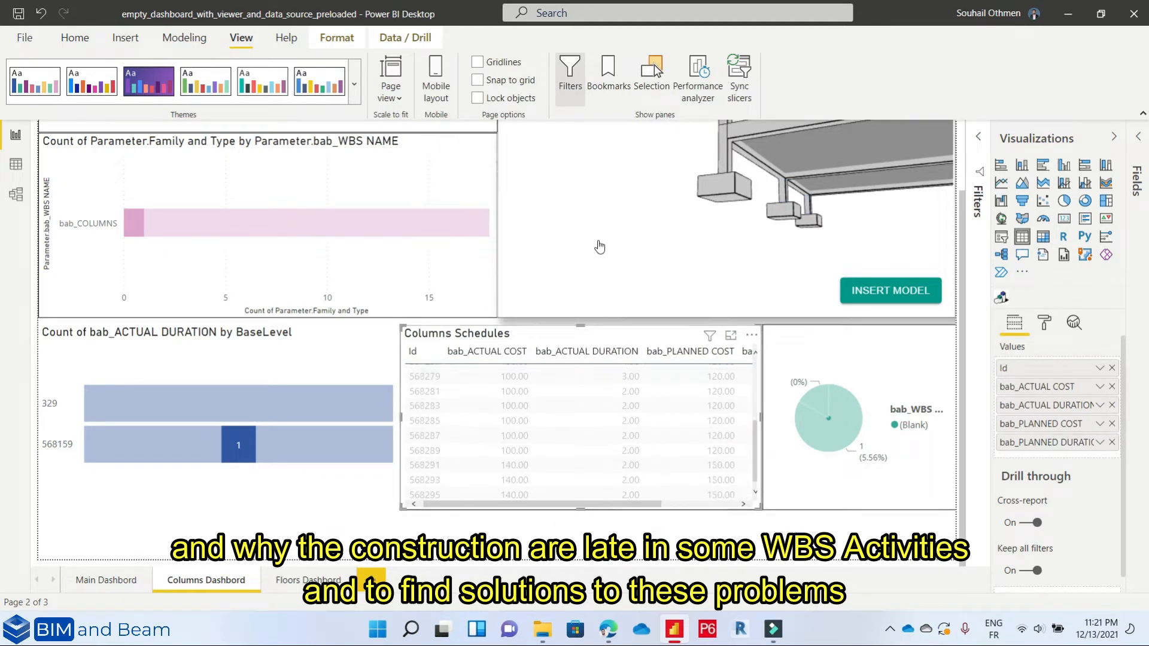
{"action": "left_click", "coordinate": [598, 246]}
{"action": "left_click", "coordinate": [425, 272]}
{"action": "scroll", "coordinate": [650, 246], "scroll_direction": "down", "scroll_amount": 3}
{"action": "left_click_drag", "start_coordinate": [762, 244], "coordinate": [833, 228]}
{"action": "left_click_drag", "start_coordinate": [623, 505], "coordinate": [593, 509]}
- On the Floors Dashbord page, highlight the floors in the 3D model by delay 0, delay 1 and the bab_FLOORS category
{"action": "left_click", "coordinate": [317, 580]}
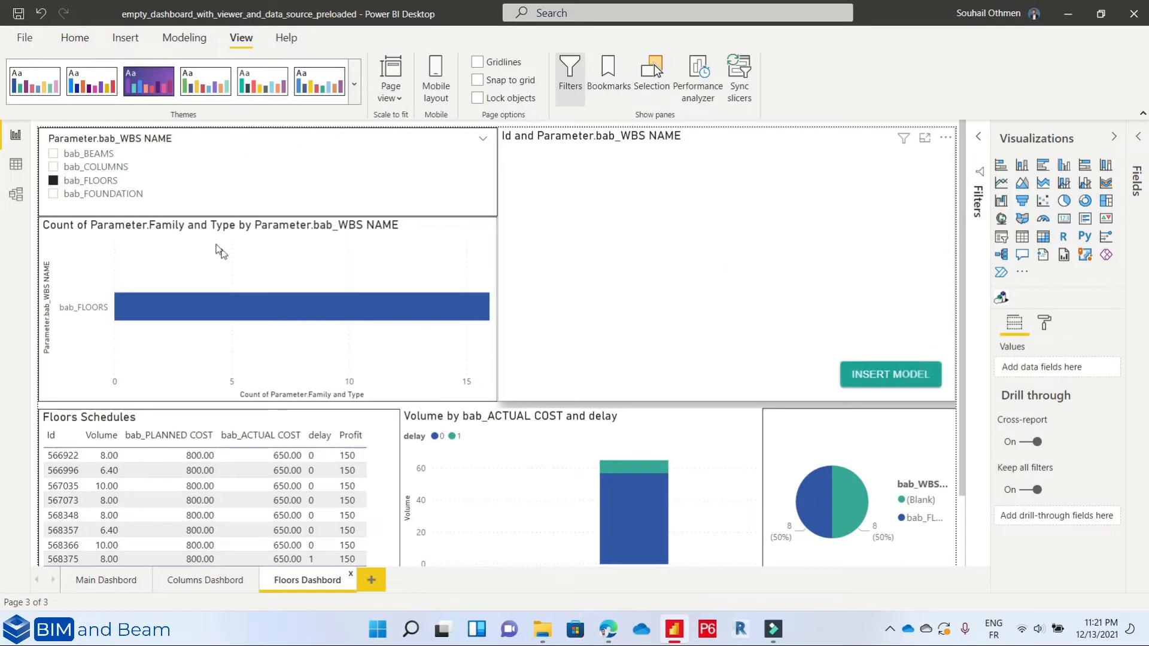
{"action": "left_click", "coordinate": [798, 304]}
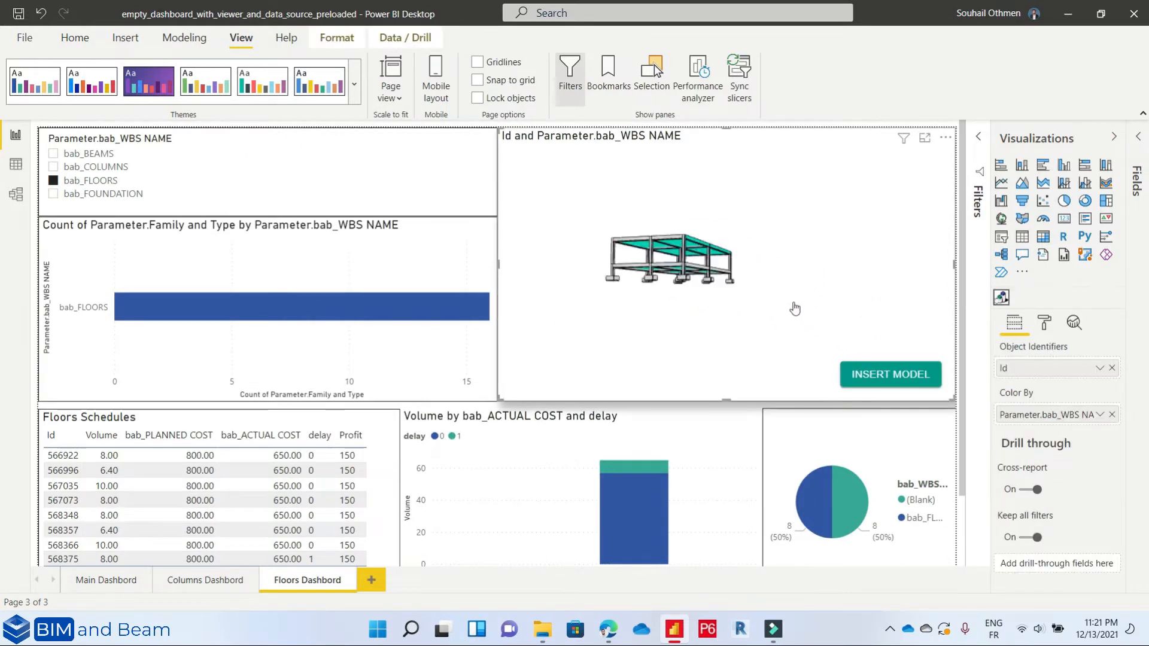
{"action": "left_click", "coordinate": [631, 521]}
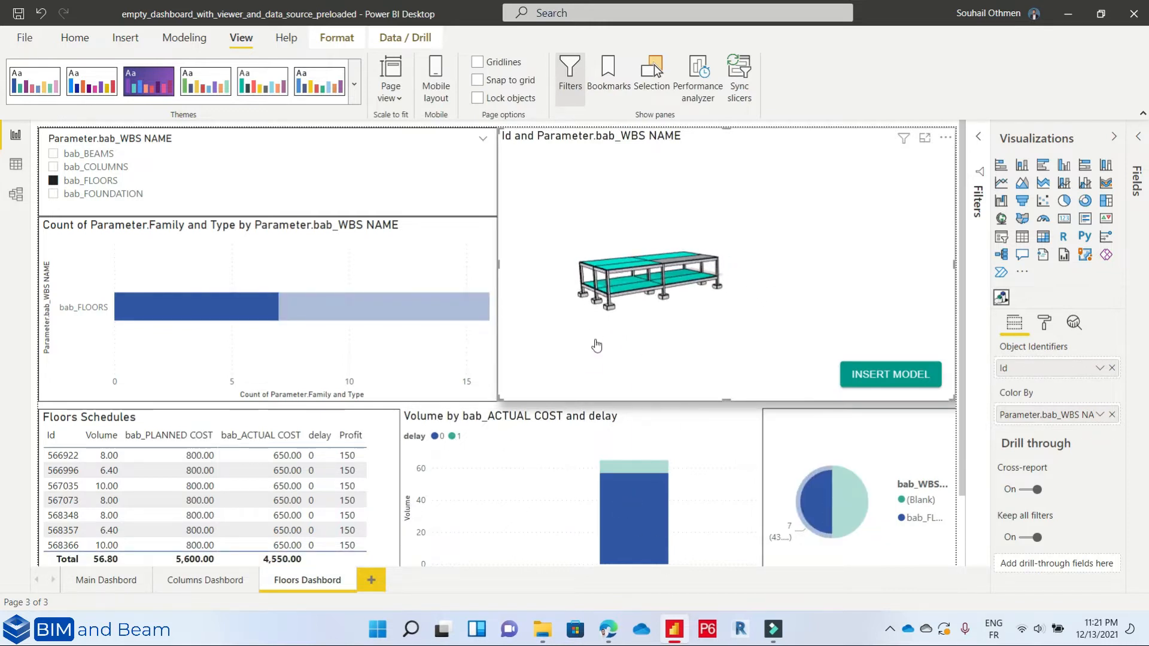
{"action": "left_click", "coordinate": [625, 466]}
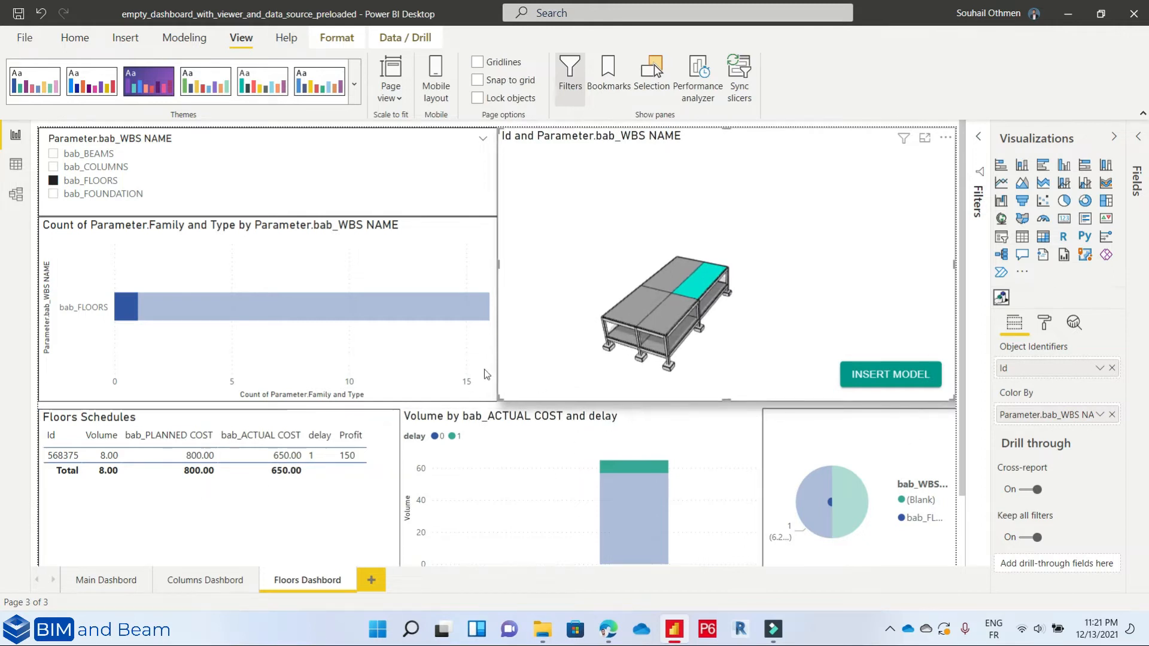
{"action": "left_click", "coordinate": [295, 314]}
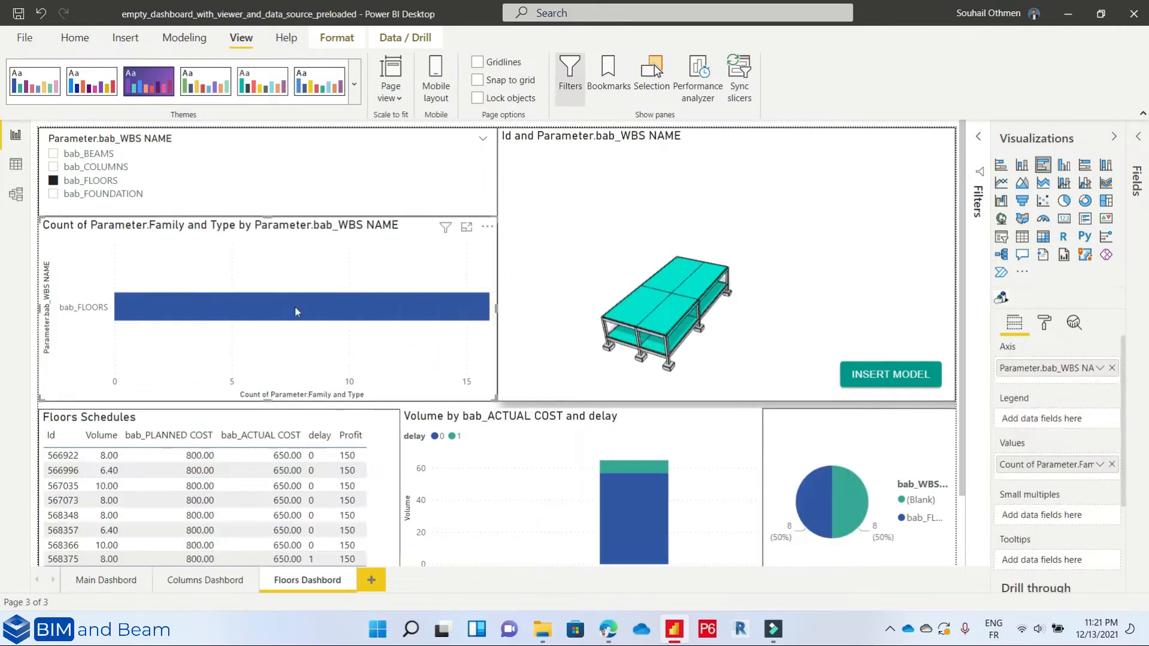
- Review the Floors Schedules visual and the underlying data of the Floors table, and return to the report
{"action": "left_click", "coordinate": [367, 478]}
{"action": "scroll", "coordinate": [367, 477], "scroll_direction": "down", "scroll_amount": 3}
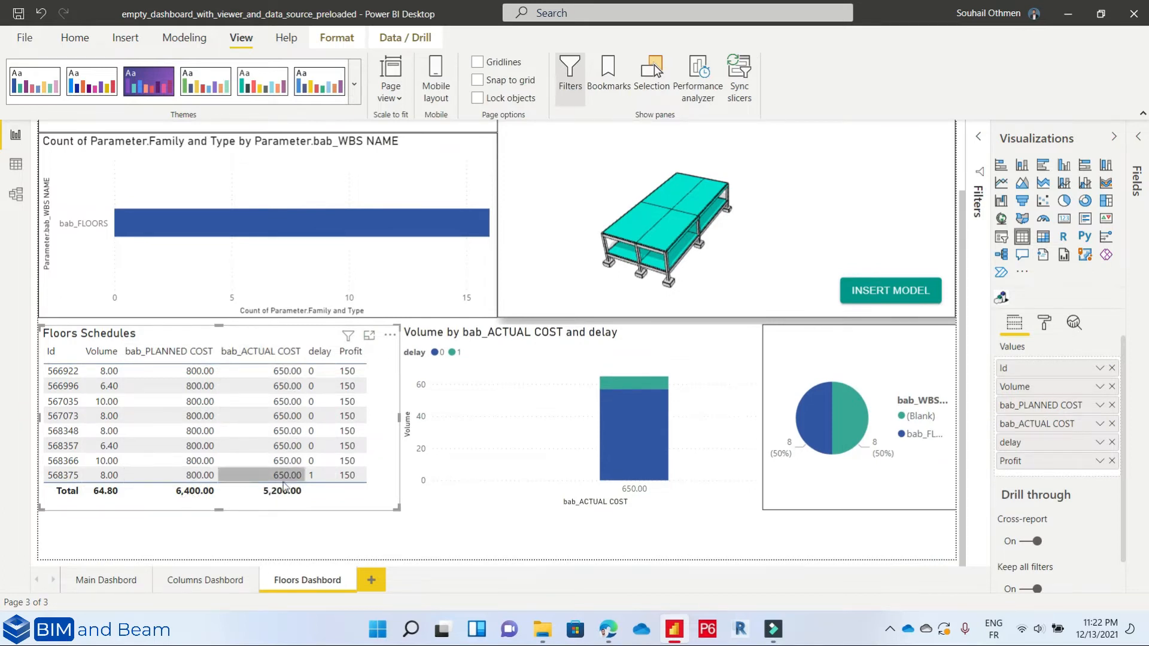
{"action": "left_click", "coordinate": [16, 164]}
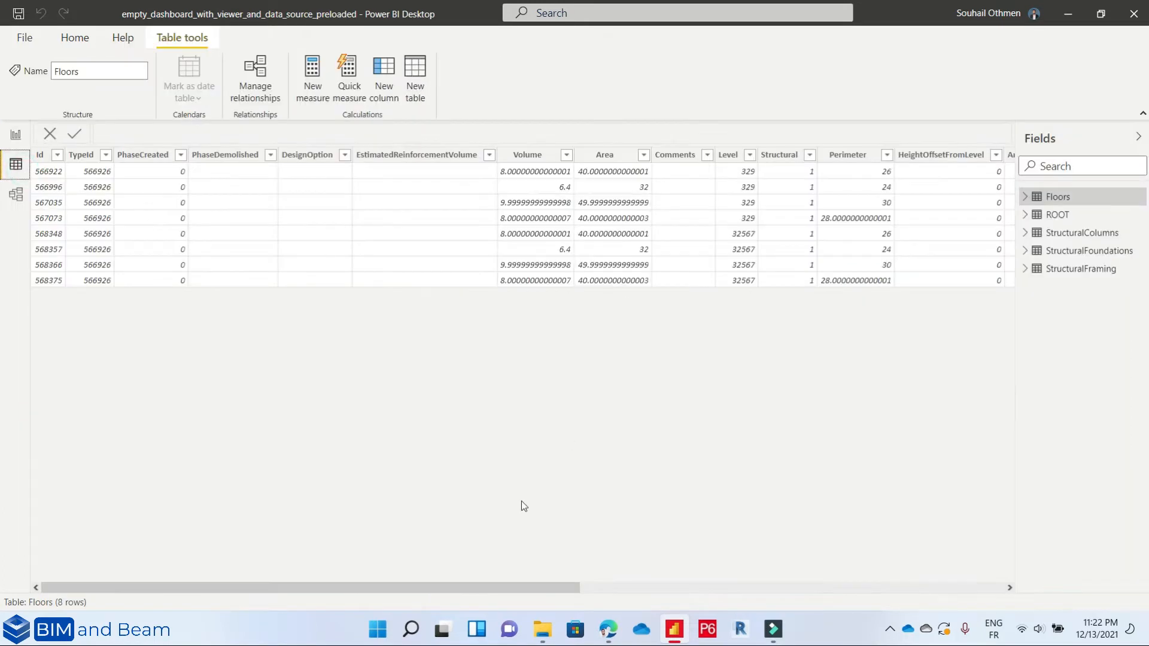
{"action": "mouse_move", "coordinate": [480, 585]}
{"action": "left_mouse_down"}
{"action": "mouse_move", "coordinate": [724, 577]}
{"action": "mouse_move", "coordinate": [479, 585]}
{"action": "left_mouse_up"}
{"action": "left_click", "coordinate": [16, 134]}
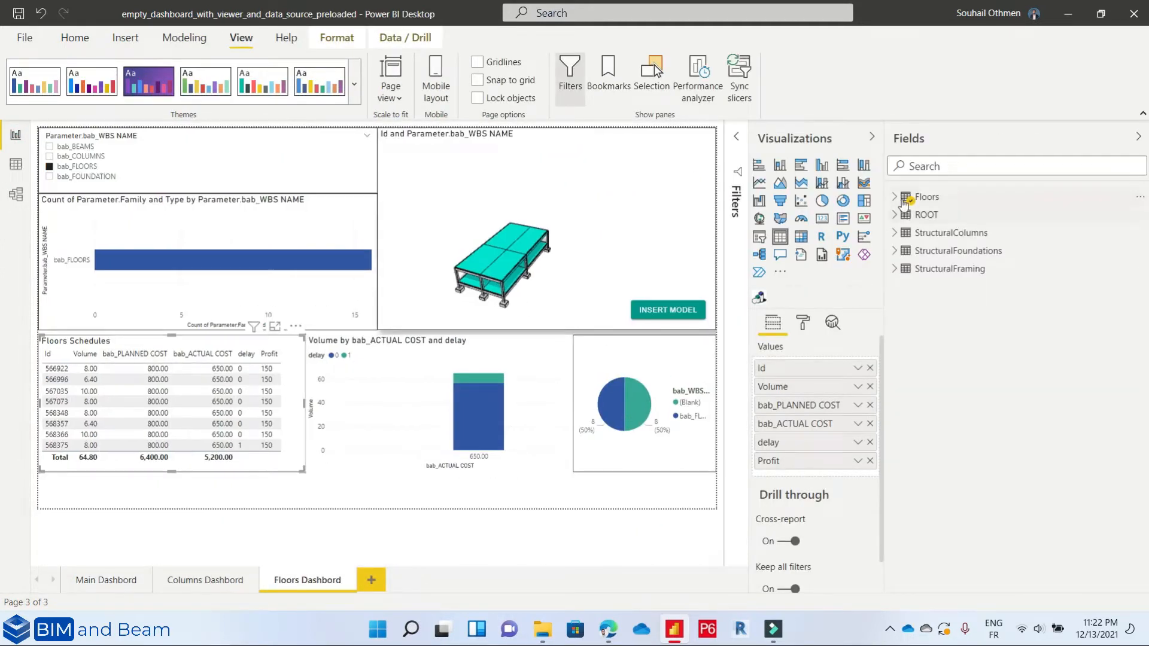
- Set the default summarization of the Floors table's Profit column to Count
{"action": "left_click", "coordinate": [894, 198]}
{"action": "scroll", "coordinate": [987, 359], "scroll_direction": "down", "scroll_amount": 5}
{"action": "left_click", "coordinate": [952, 458]}
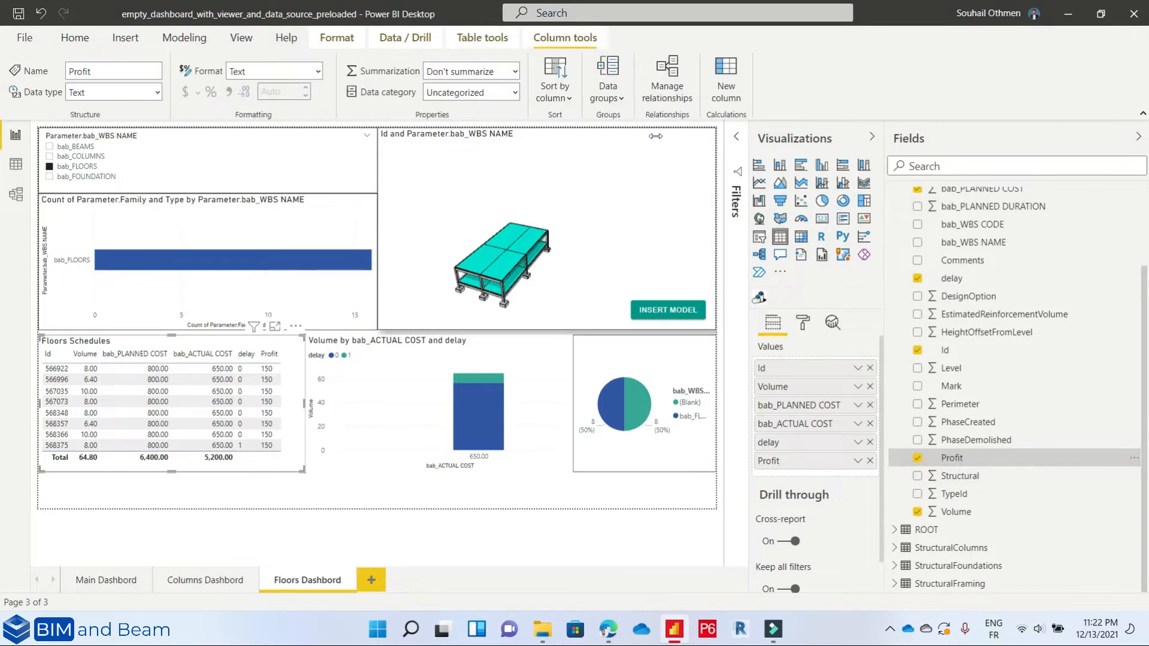
{"action": "left_click", "coordinate": [515, 72]}
{"action": "left_click", "coordinate": [455, 94]}
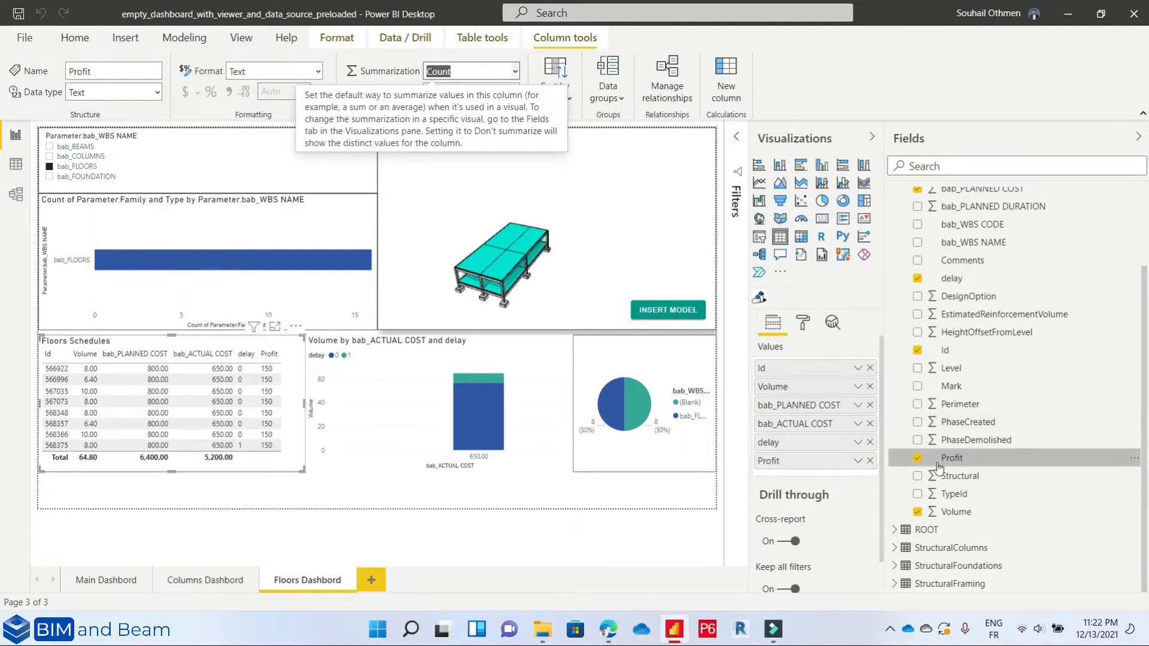
- Look through the Profit column's data category and format options, and collapse the field list
{"action": "left_click", "coordinate": [513, 92]}
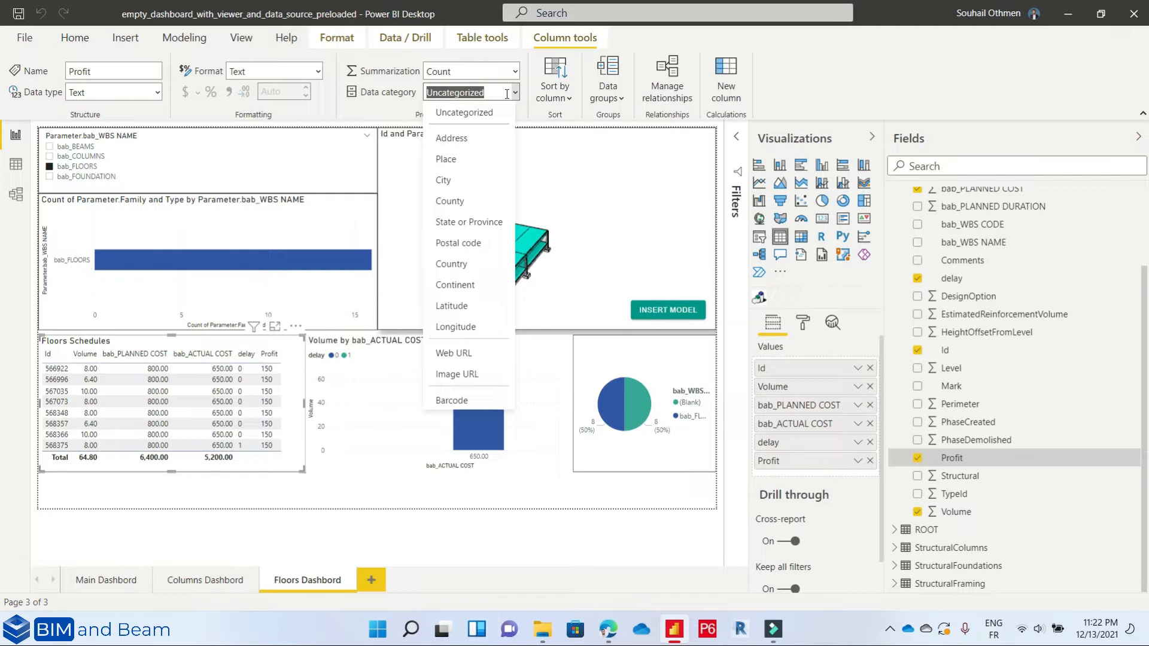
{"action": "left_click", "coordinate": [514, 93]}
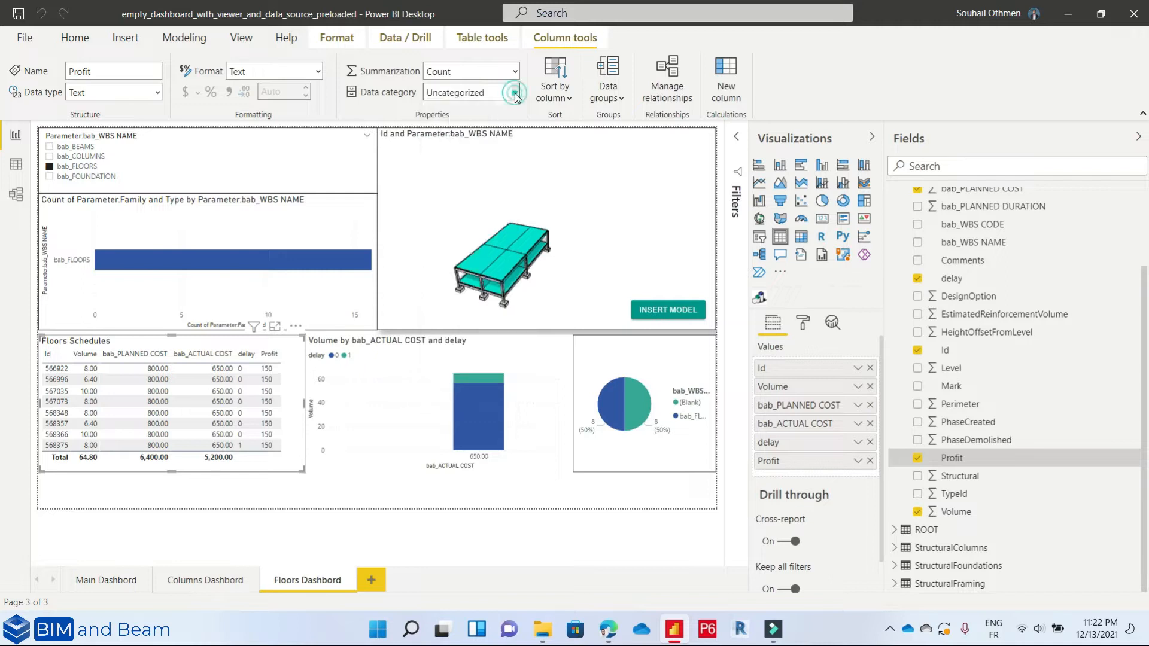
{"action": "left_click", "coordinate": [320, 73]}
{"action": "left_click", "coordinate": [909, 67]}
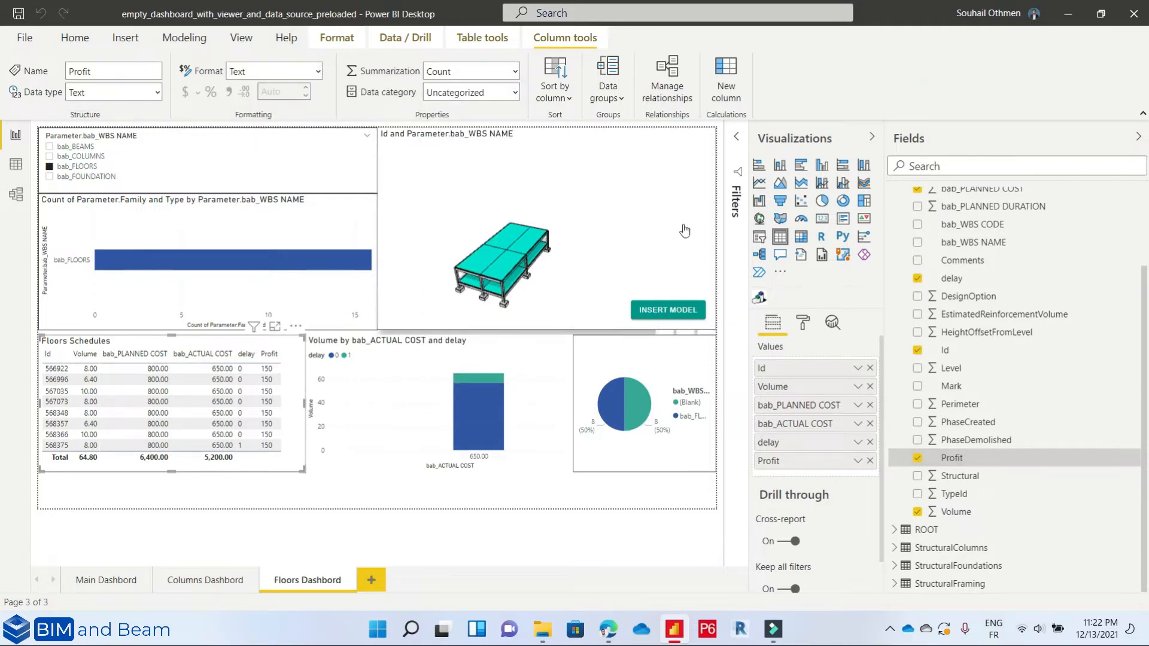
{"action": "left_click", "coordinate": [1139, 139]}
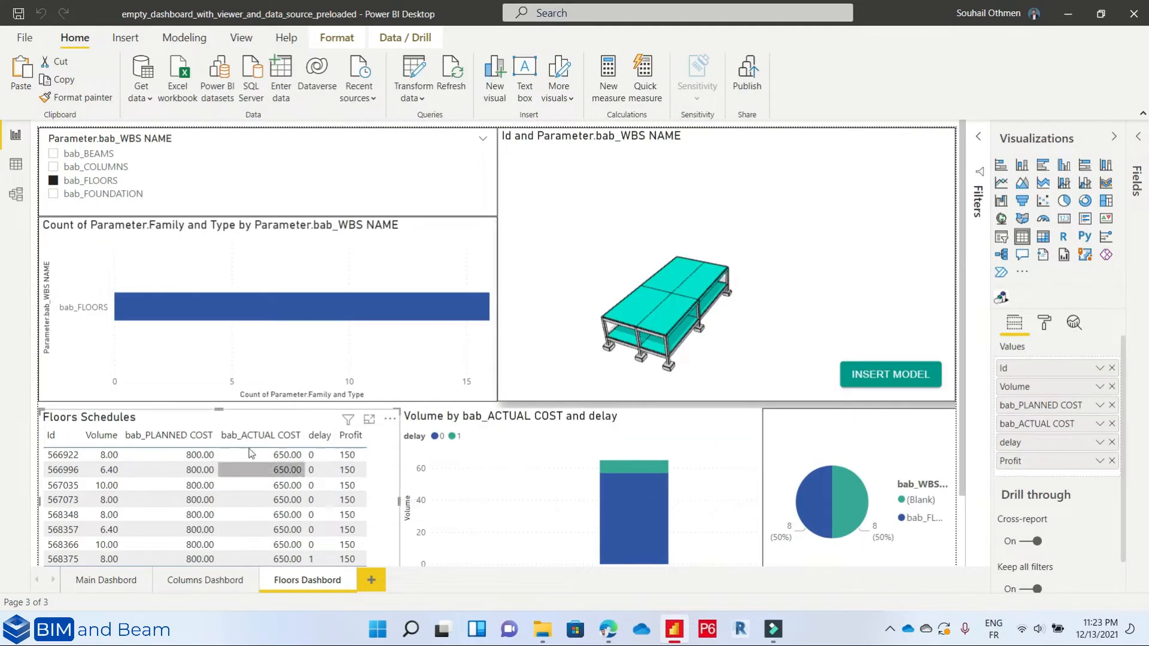
- Highlight floors 568375 and 568348 in the model from the Floors Schedules table, and clear the highlight
{"action": "scroll", "coordinate": [301, 511], "scroll_direction": "down", "scroll_amount": 2}
{"action": "left_click", "coordinate": [349, 476]}
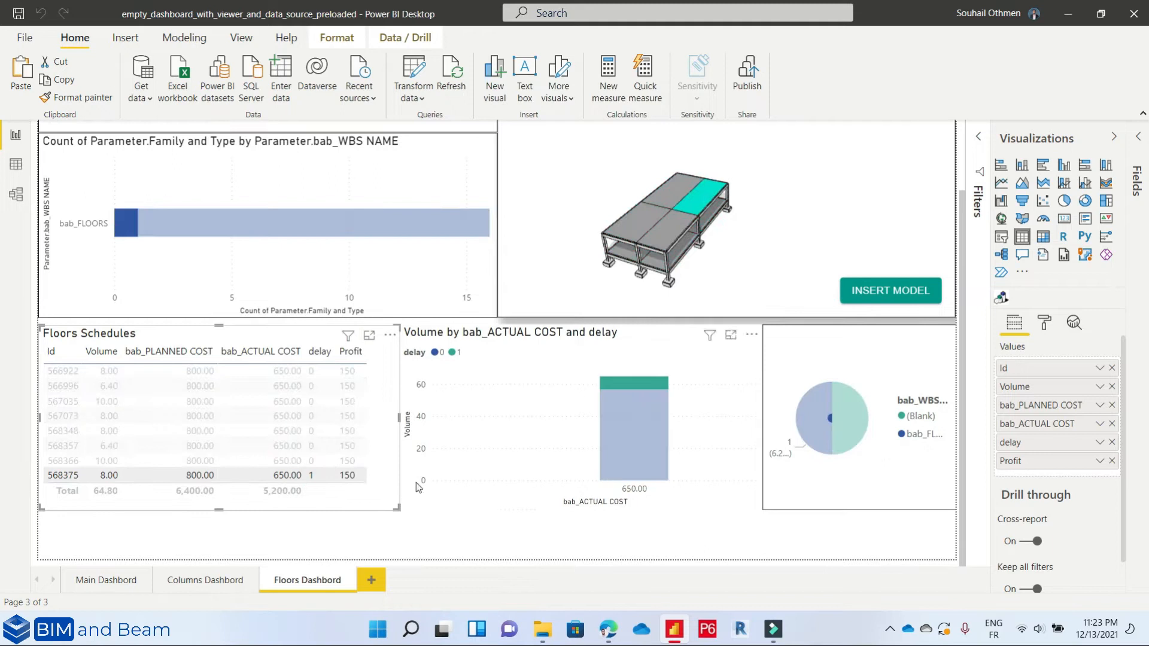
{"action": "left_click", "coordinate": [349, 432]}
{"action": "left_click", "coordinate": [378, 405]}
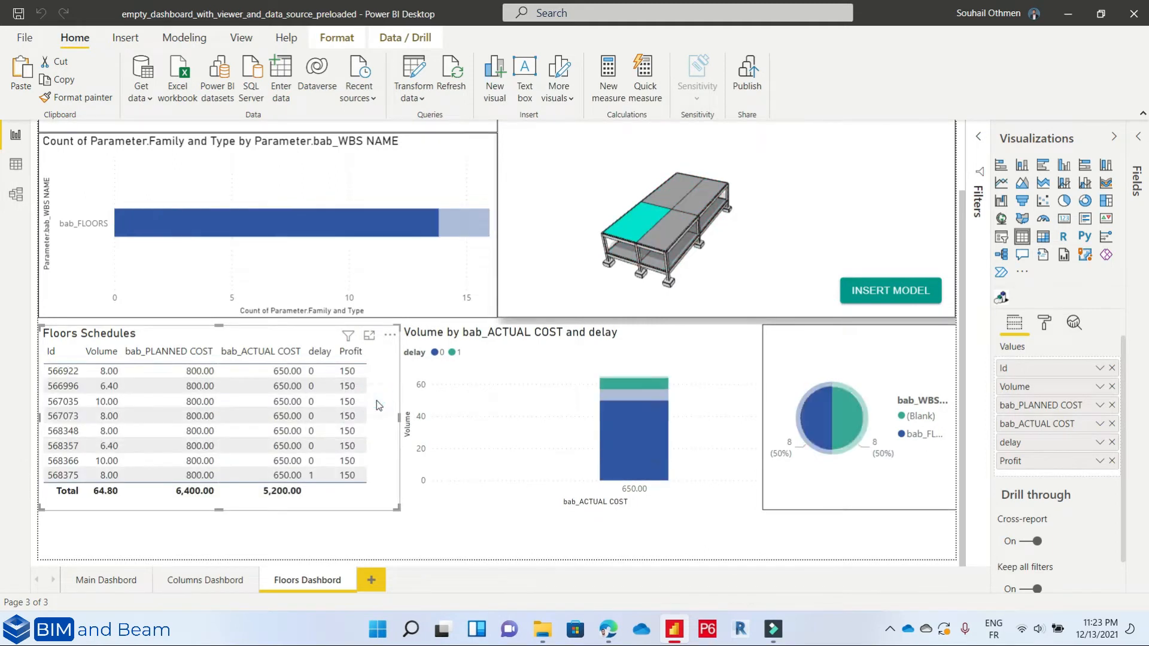
{"action": "scroll", "coordinate": [757, 234], "scroll_direction": "up", "scroll_amount": 1}
{"action": "scroll", "coordinate": [899, 354], "scroll_direction": "up", "scroll_amount": 3}
{"action": "scroll", "coordinate": [257, 467], "scroll_direction": "down", "scroll_amount": 2}
- On the Main Dashbord page, highlight the beams, columns, floors and foundations one category at a time in the 3D model
{"action": "left_click", "coordinate": [120, 581]}
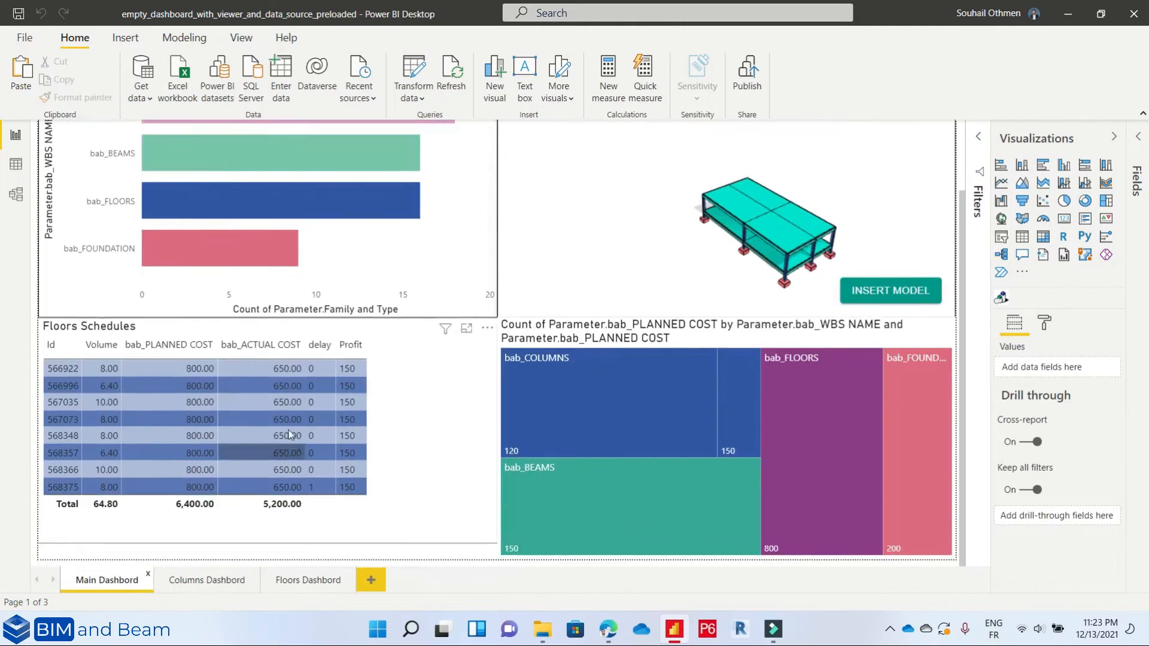
{"action": "scroll", "coordinate": [288, 430], "scroll_direction": "up", "scroll_amount": 3}
{"action": "left_click", "coordinate": [298, 240]}
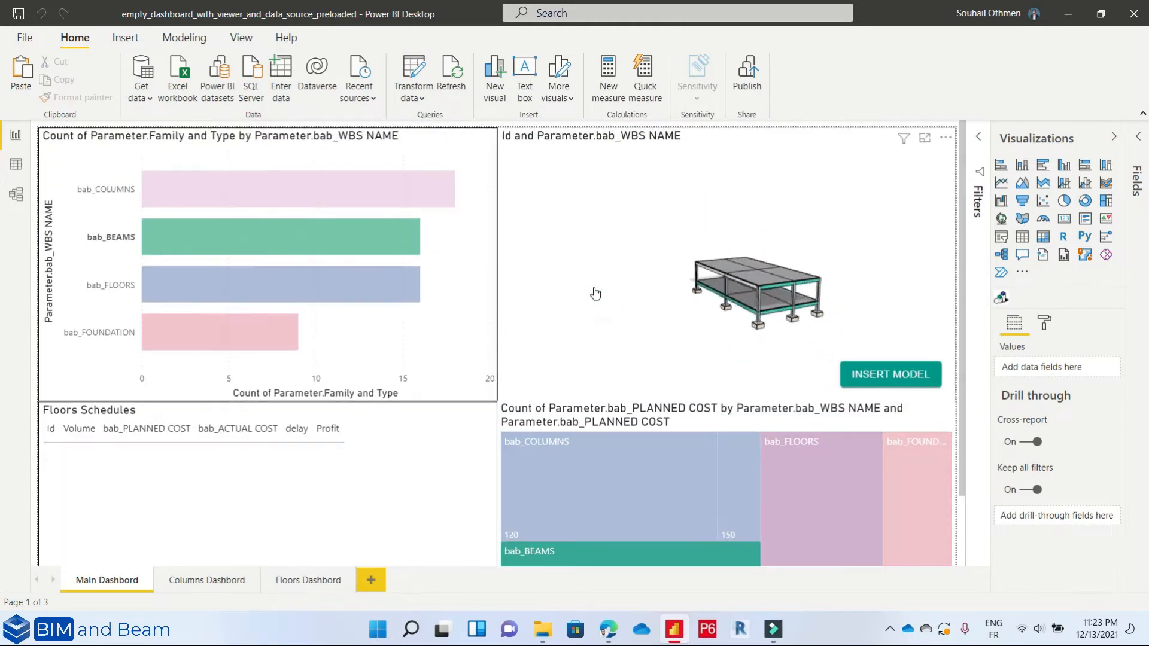
{"action": "left_click", "coordinate": [254, 193]}
{"action": "left_click", "coordinate": [256, 289]}
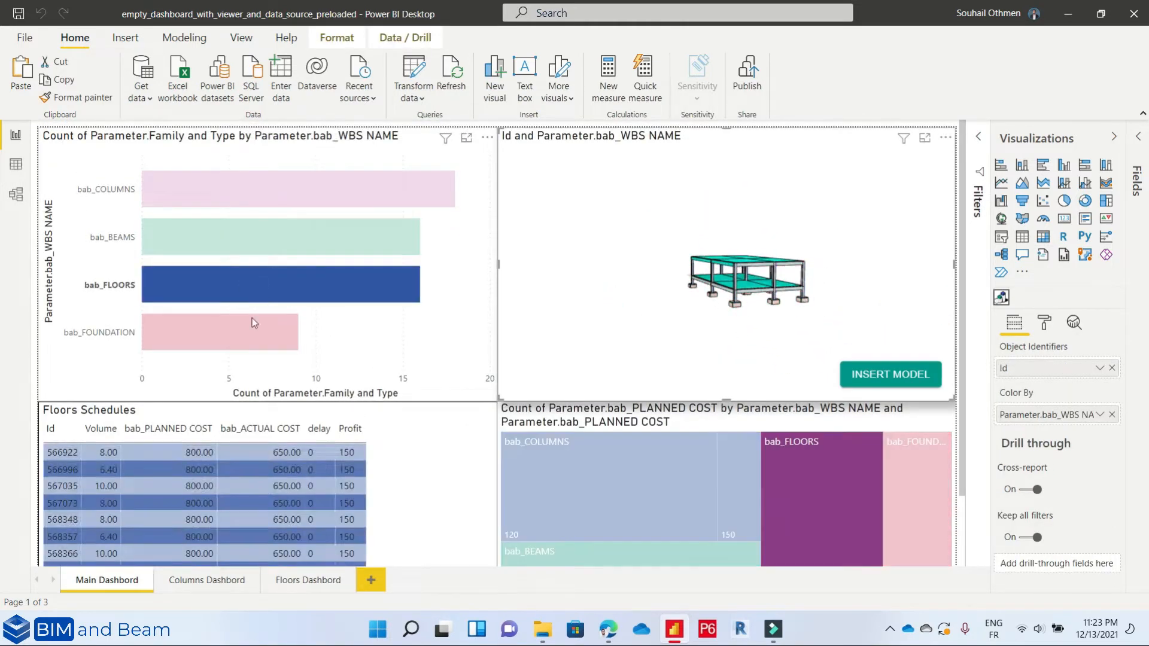
{"action": "left_click", "coordinate": [230, 335]}
{"action": "left_click_drag", "start_coordinate": [644, 342], "coordinate": [663, 326]}
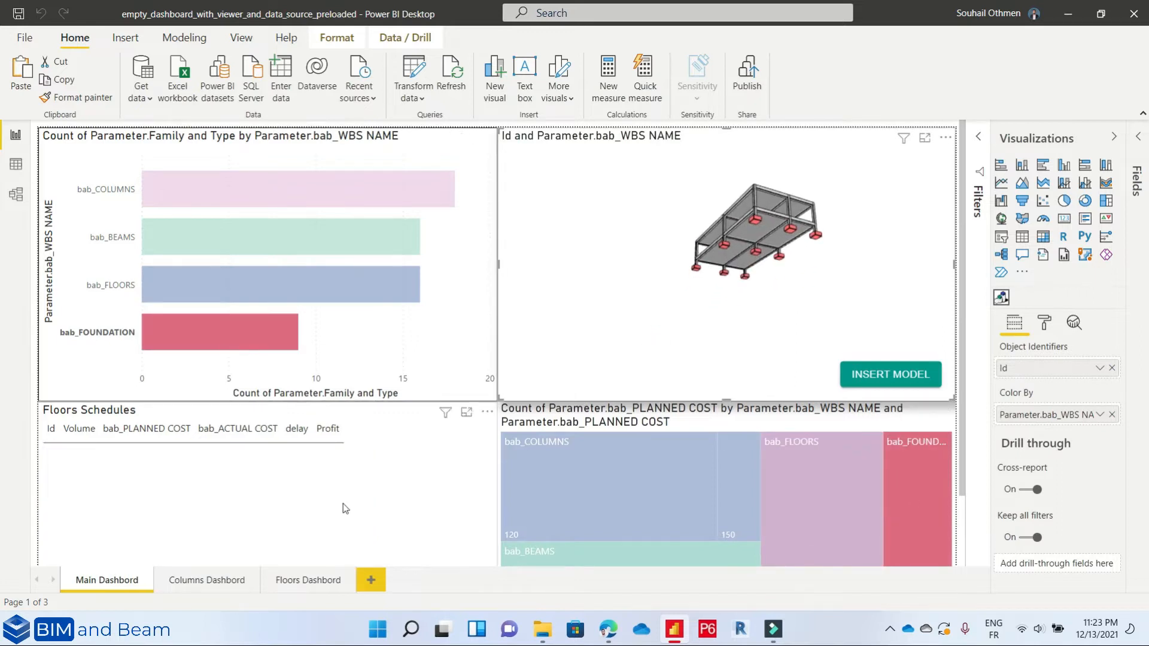
- Duplicate the Floors Dashbord page and delete the blank Page 1
{"action": "left_click", "coordinate": [369, 580]}
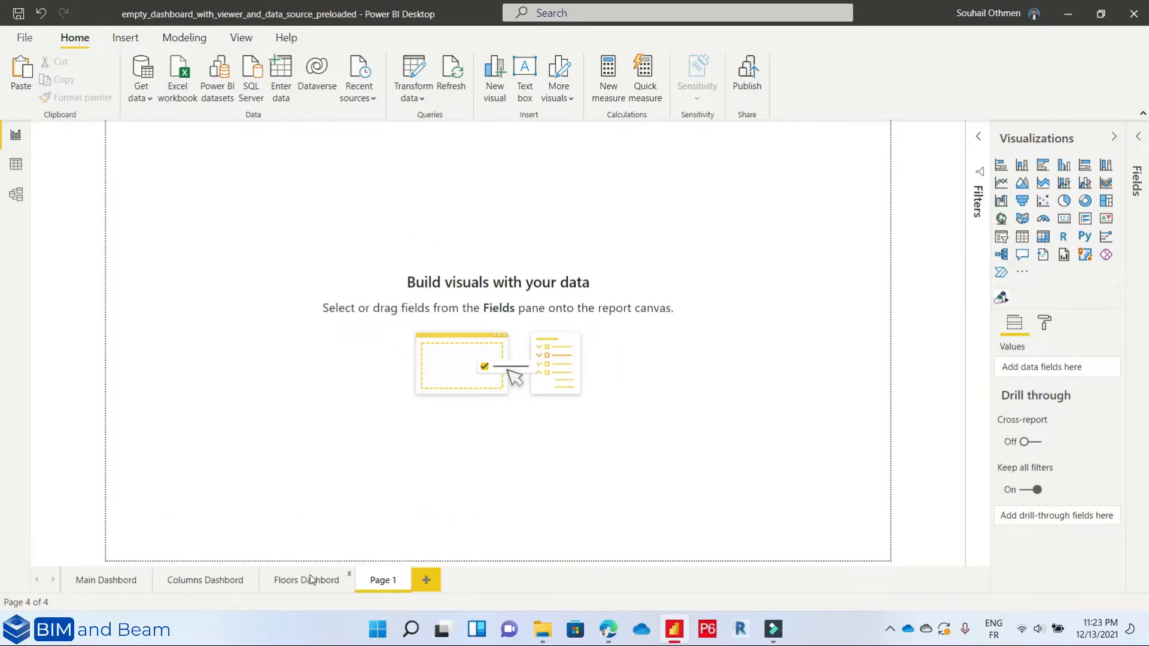
{"action": "right_click", "coordinate": [383, 581]}
{"action": "left_click", "coordinate": [367, 515]}
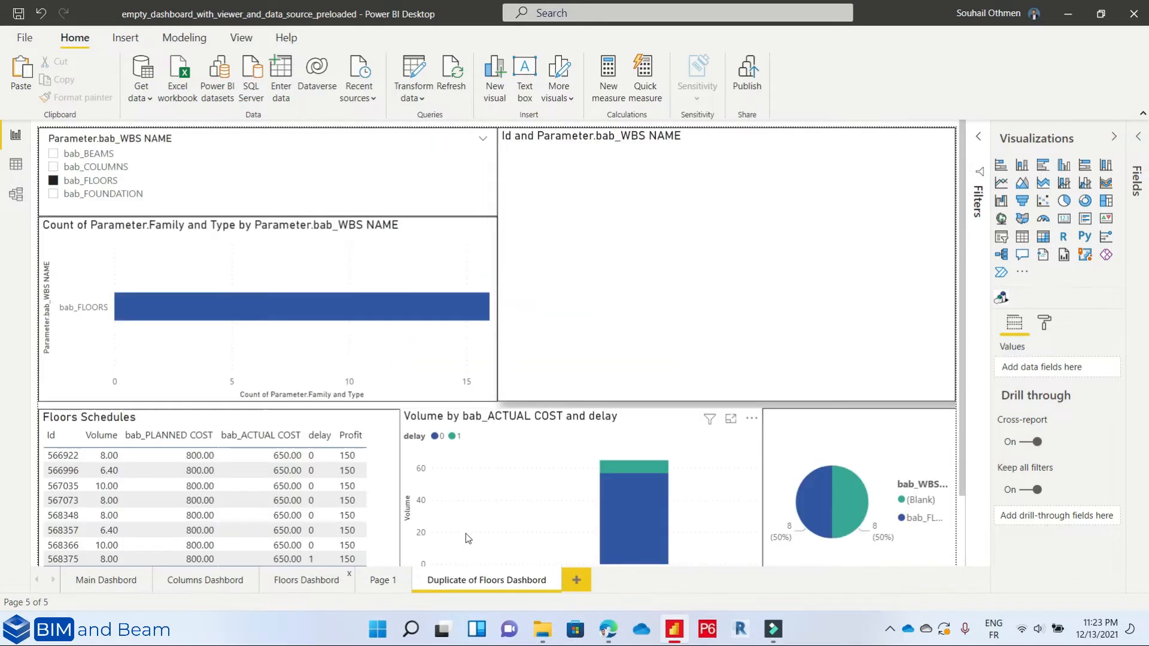
{"action": "left_click", "coordinate": [408, 576]}
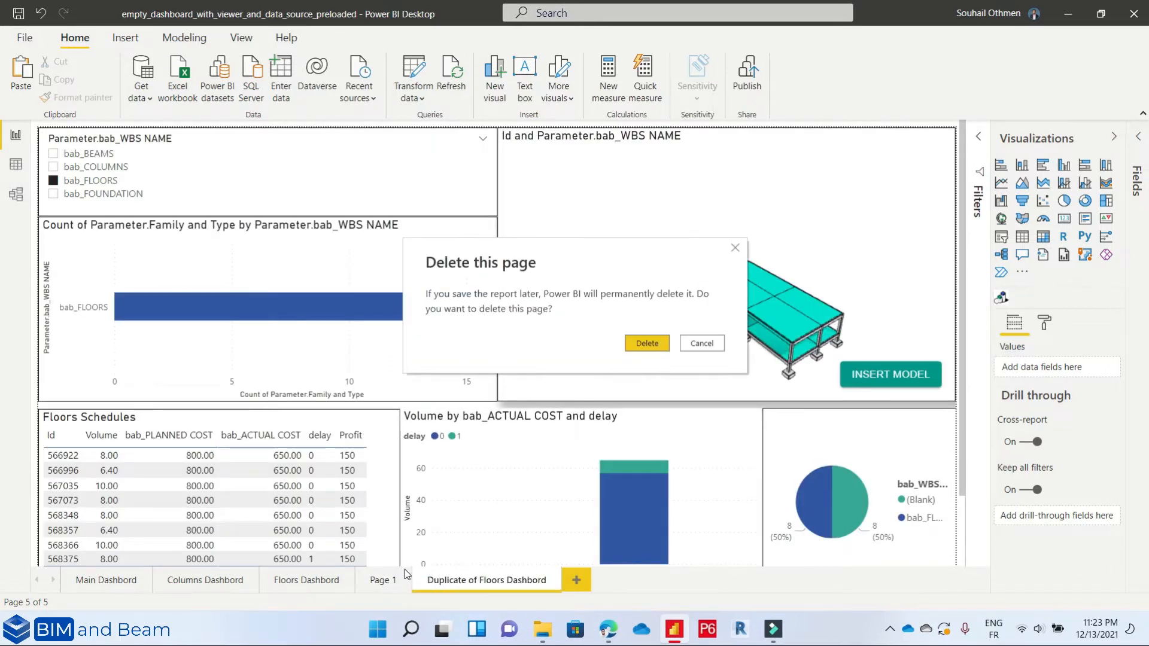
{"action": "left_click", "coordinate": [647, 343]}
- Delete the bab_WBS NAME slicer and the family and type count bar chart from the duplicated page
{"action": "left_click", "coordinate": [353, 171]}
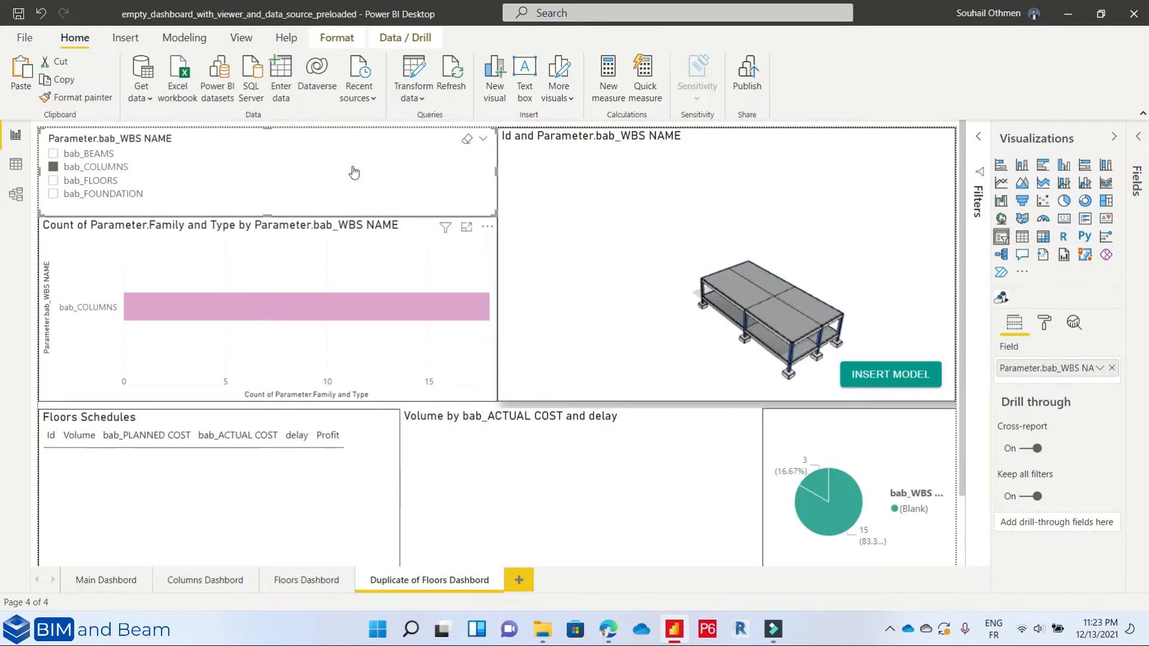
{"action": "key", "text": "Delete"}
{"action": "right_click", "coordinate": [415, 239]}
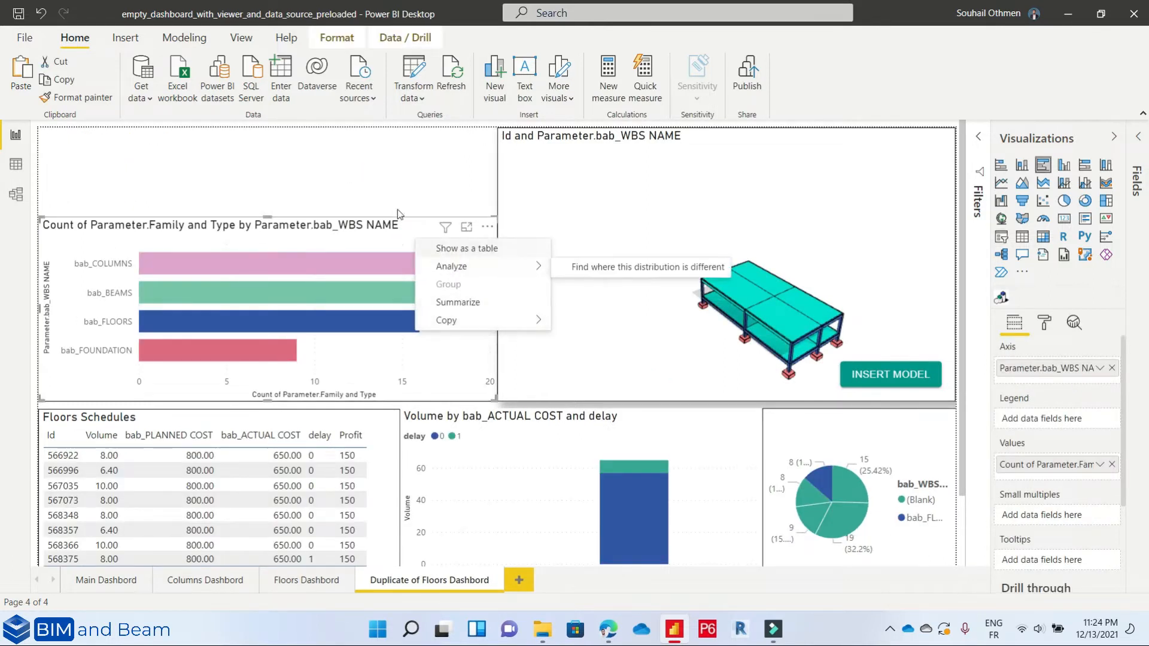
{"action": "right_click", "coordinate": [416, 222]}
{"action": "left_click", "coordinate": [412, 221]}
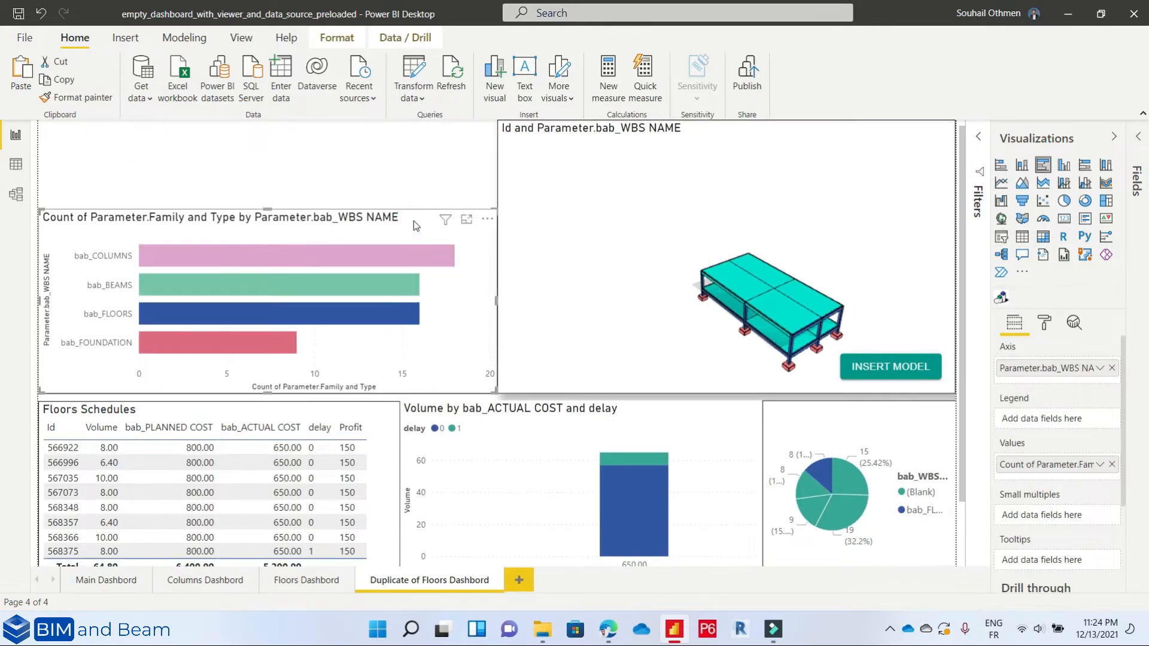
- Delete the Floors Schedules table, the volume chart and the pie chart, keeping only the 3D model viewer
{"action": "left_click", "coordinate": [371, 410]}
{"action": "left_click", "coordinate": [109, 157]}
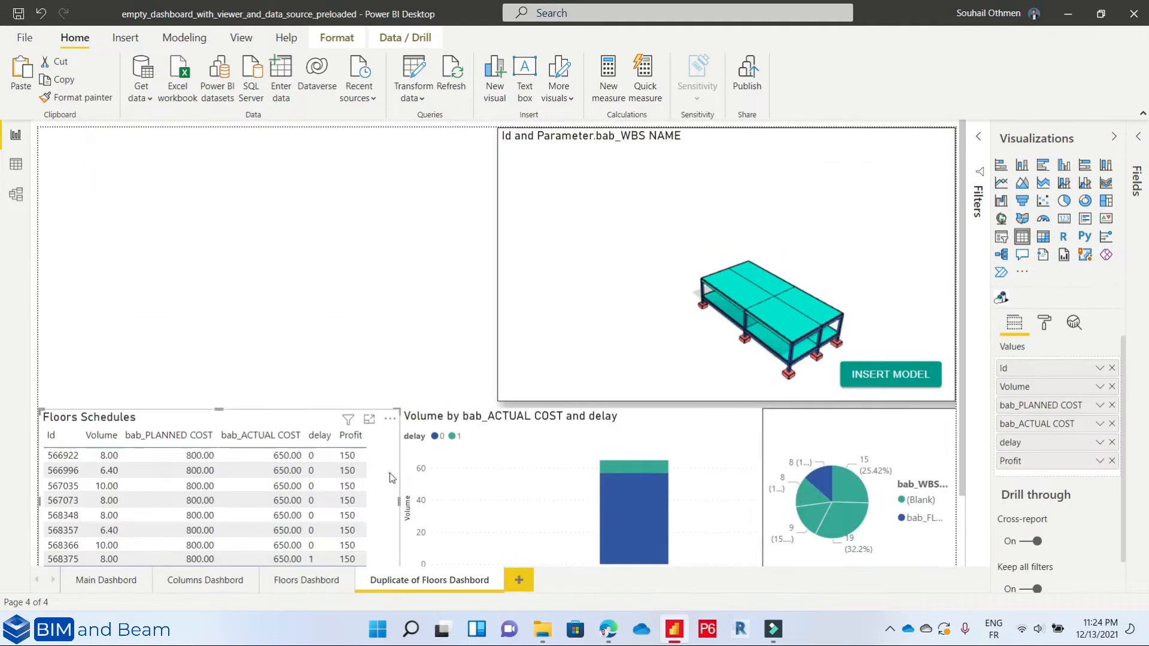
{"action": "key", "text": "Delete"}
{"action": "key", "text": "Delete"}
{"action": "left_click", "coordinate": [826, 503]}
{"action": "key", "text": "Delete"}
{"action": "left_click", "coordinate": [616, 302]}
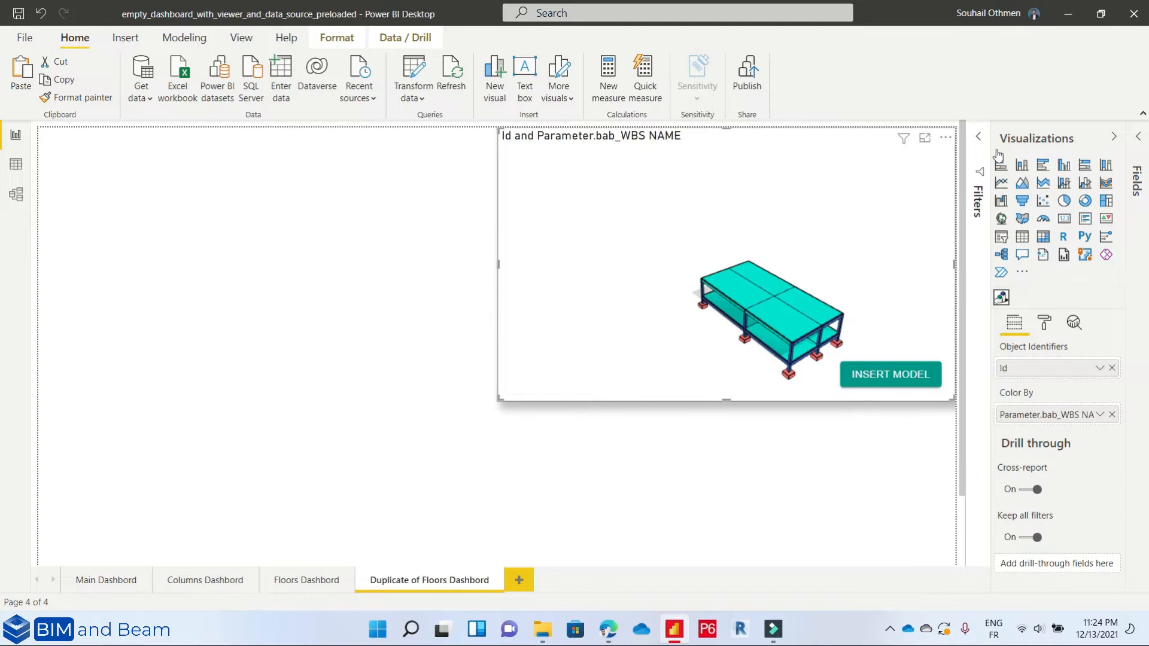
- Connect the report to the Access database DB REVIT MODEL.mdb from EXCEL EXCHANGE FOLDER
{"action": "left_click", "coordinate": [323, 274]}
{"action": "left_click", "coordinate": [142, 83]}
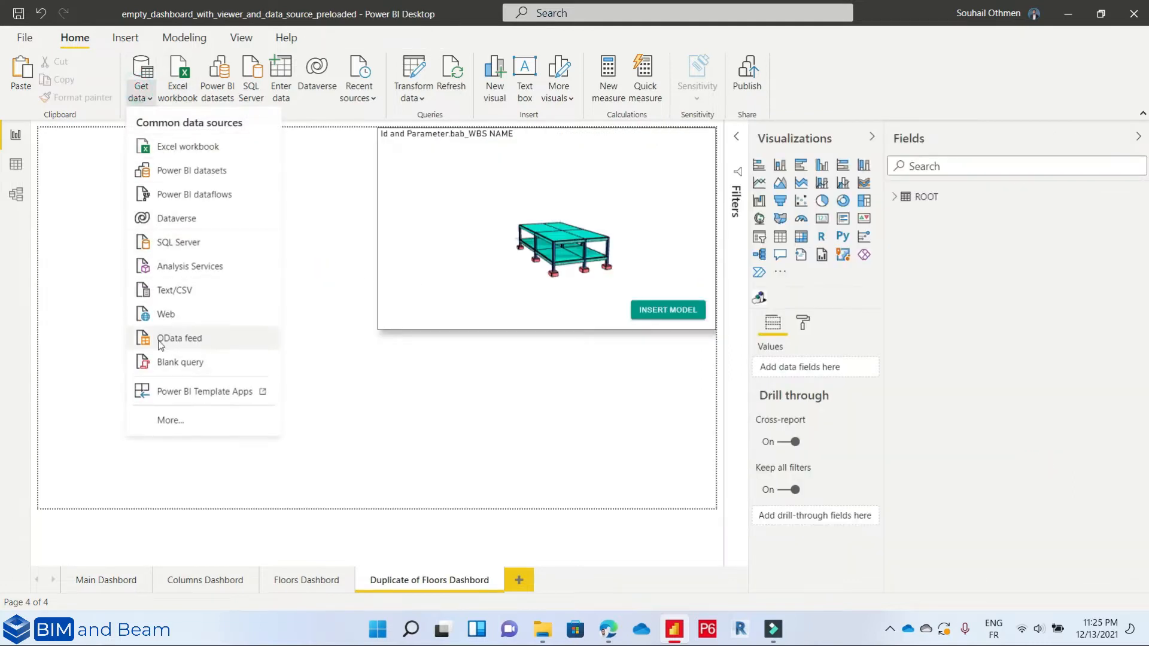
{"action": "left_click", "coordinate": [167, 420]}
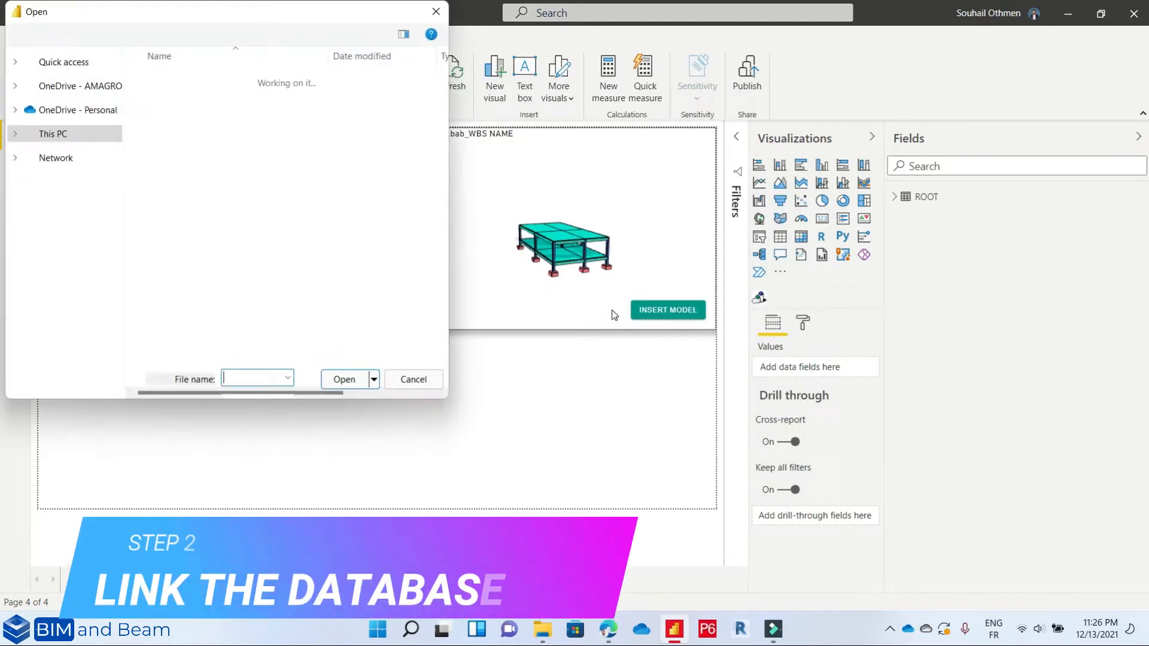
{"action": "left_click", "coordinate": [196, 119]}
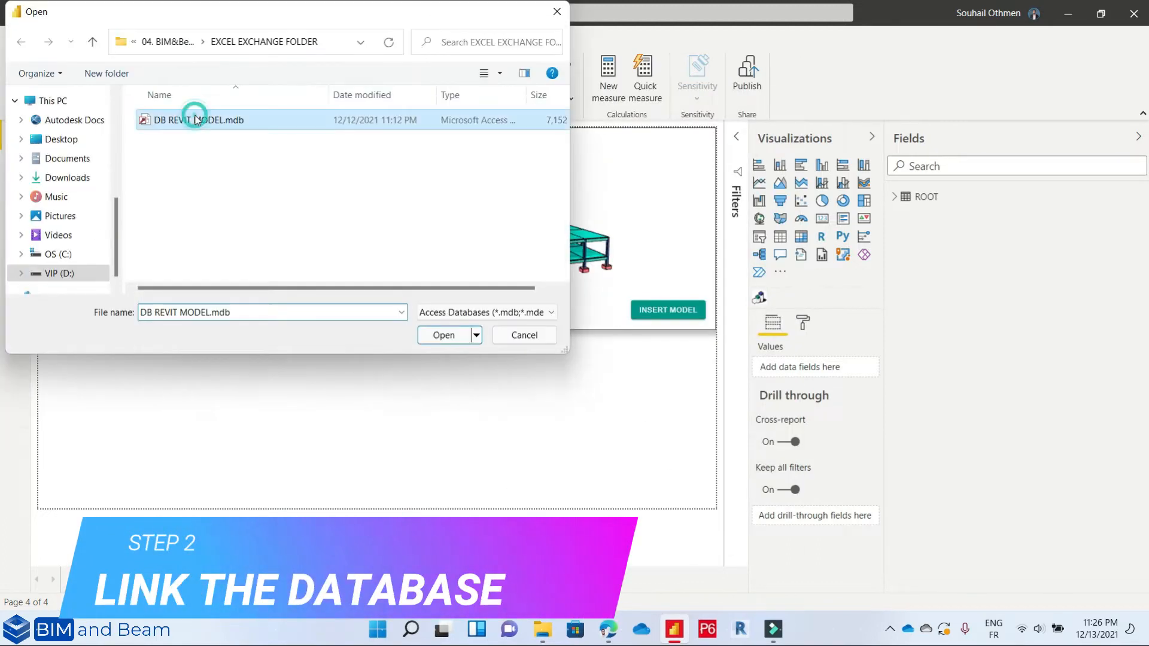
{"action": "left_click", "coordinate": [443, 336]}
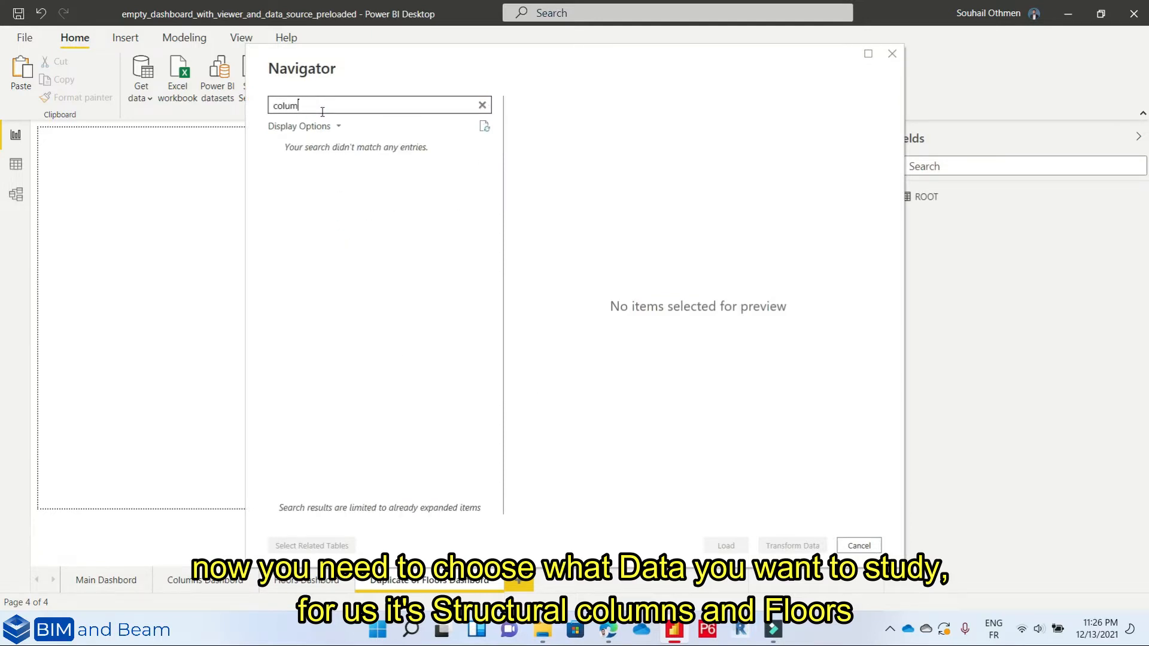
- Select the StructuralColumns and Floors tables, search for beams, and load the selected tables into the report
{"action": "left_click", "coordinate": [291, 224]}
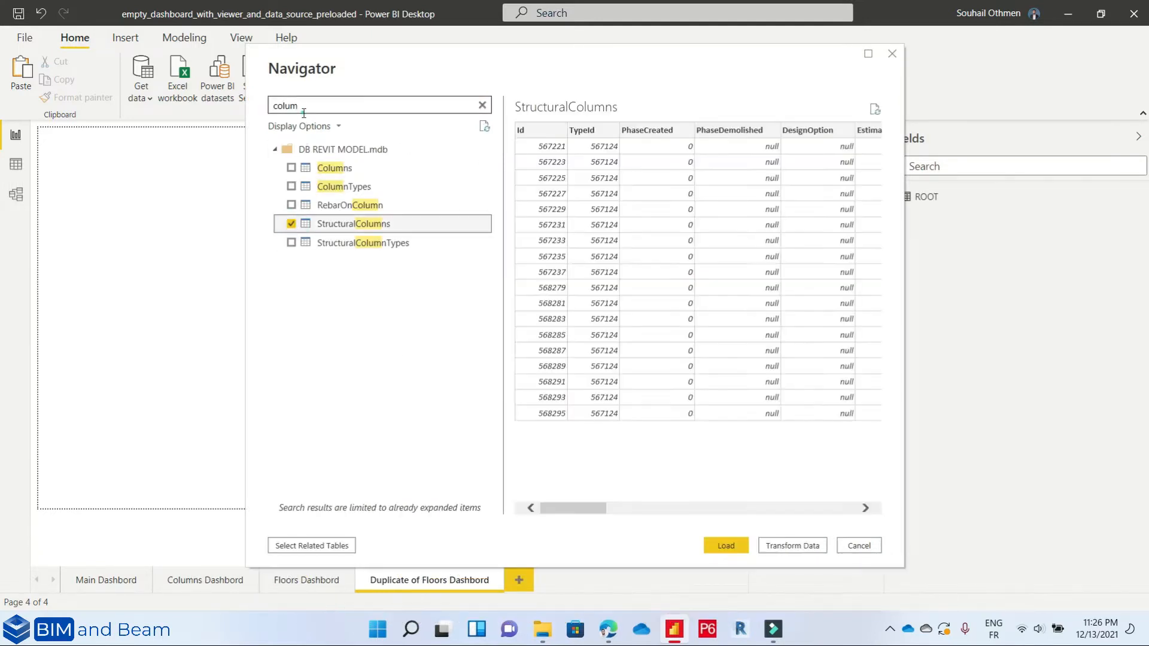
{"action": "type", "text": "floors"}
{"action": "left_click", "coordinate": [291, 168]}
{"action": "double_click", "coordinate": [299, 106]}
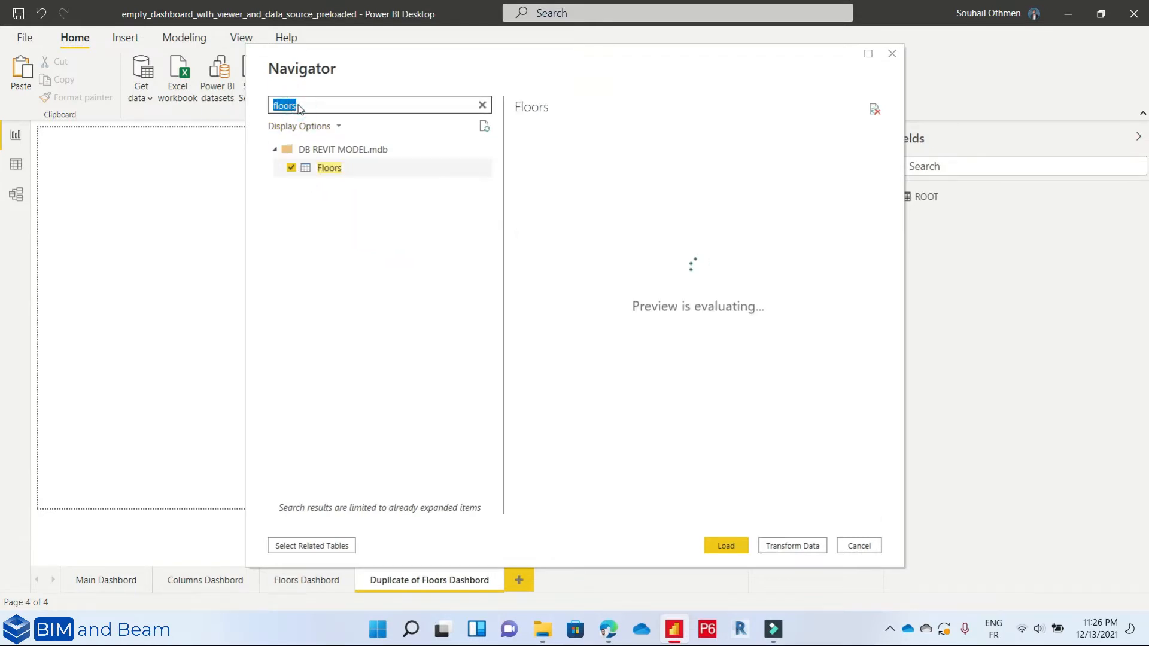
{"action": "key", "text": "BackSpace"}
{"action": "type", "text": "beams"}
{"action": "key", "text": "Return"}
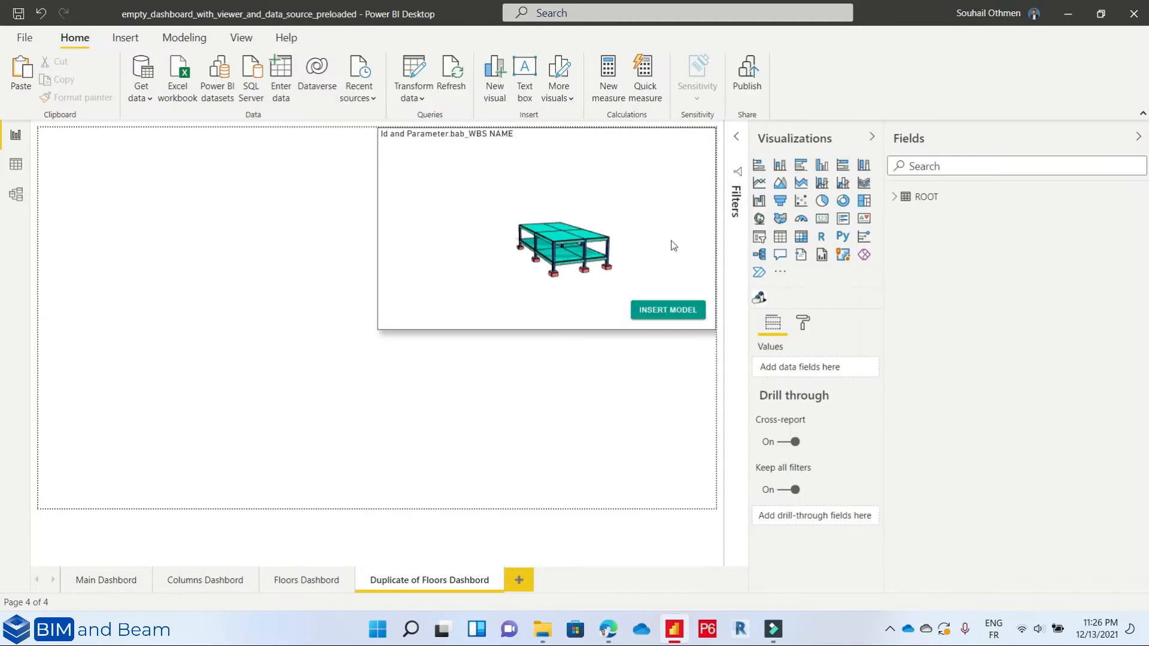
{"action": "left_click", "coordinate": [582, 132]}
- Examine the fields available in the loaded Floors, ROOT and StructuralColumns tables
{"action": "left_click", "coordinate": [896, 198]}
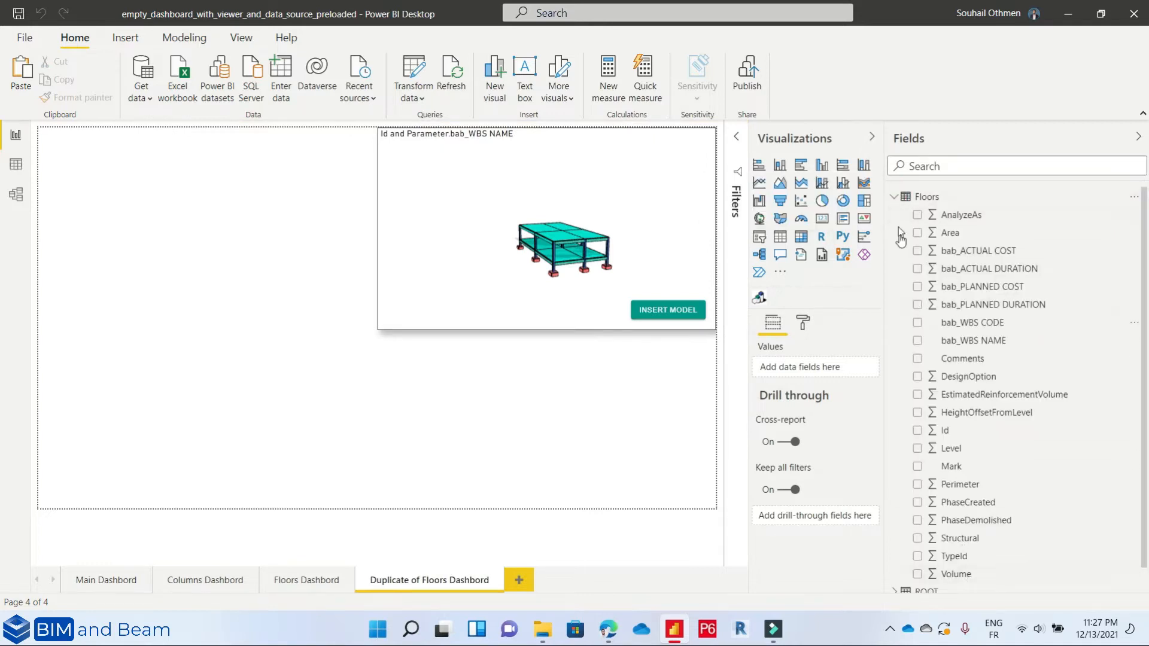
{"action": "left_click", "coordinate": [894, 197]}
{"action": "left_click", "coordinate": [895, 233]}
{"action": "scroll", "coordinate": [965, 452], "scroll_direction": "down", "scroll_amount": 1}
{"action": "scroll", "coordinate": [967, 548], "scroll_direction": "up", "scroll_amount": 1}
{"action": "left_click", "coordinate": [895, 233]}
{"action": "left_click", "coordinate": [895, 215]}
{"action": "scroll", "coordinate": [944, 296], "scroll_direction": "down", "scroll_amount": 8}
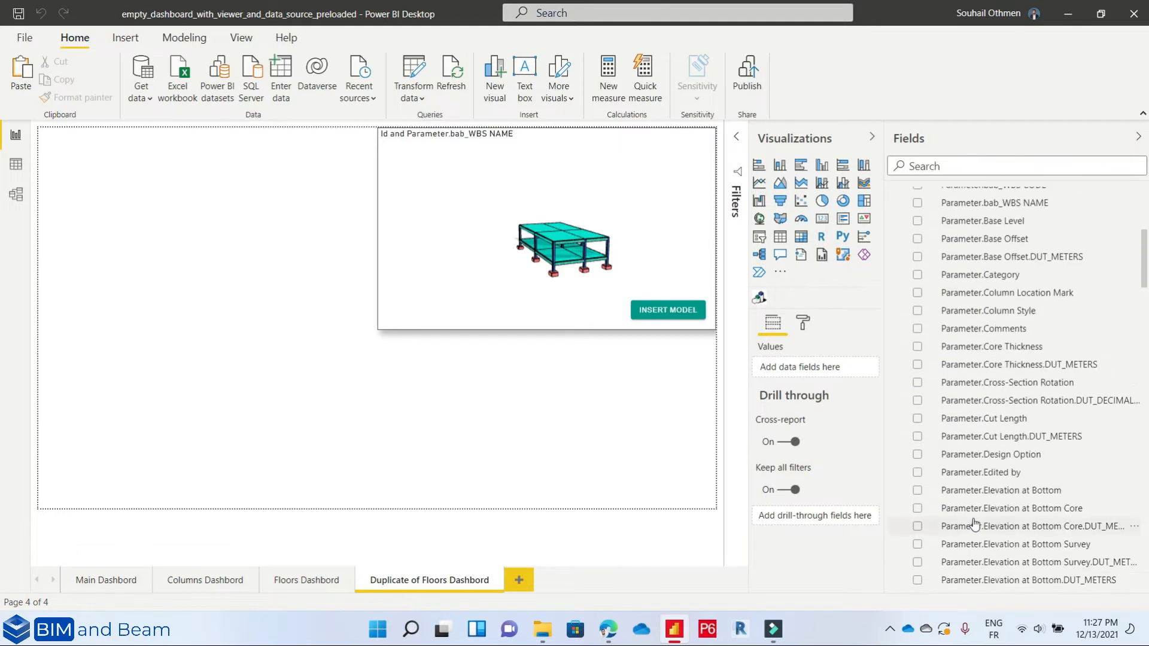
{"action": "scroll", "coordinate": [905, 521], "scroll_direction": "up", "scroll_amount": 8}
{"action": "left_click", "coordinate": [894, 215]}
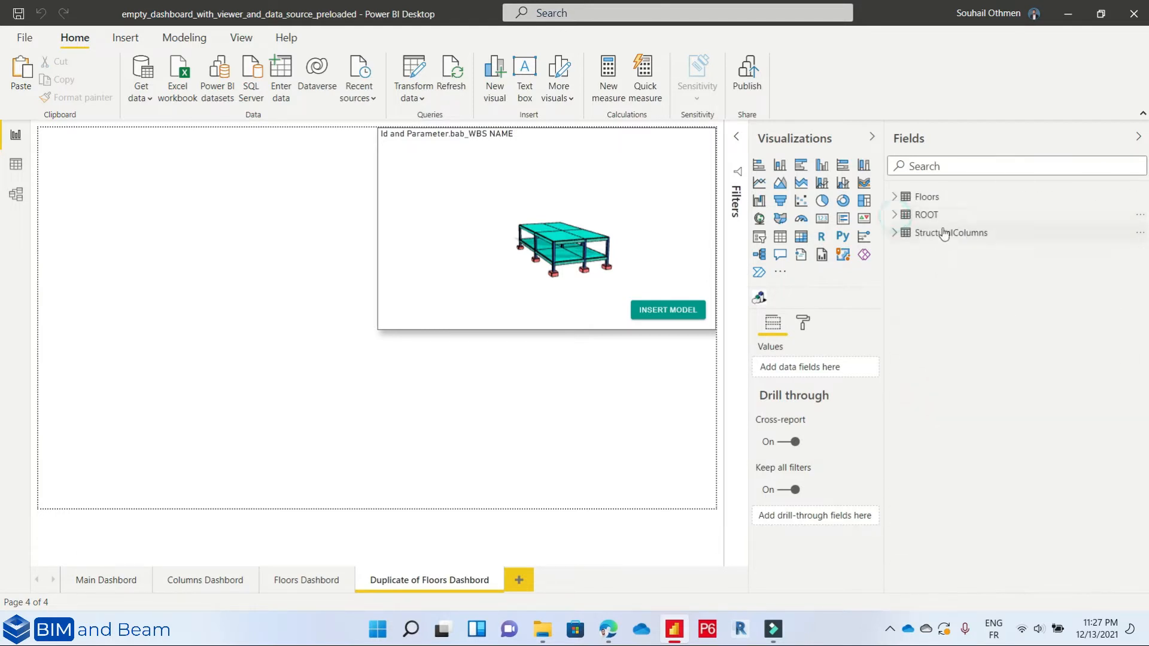
{"action": "left_click", "coordinate": [928, 216]}
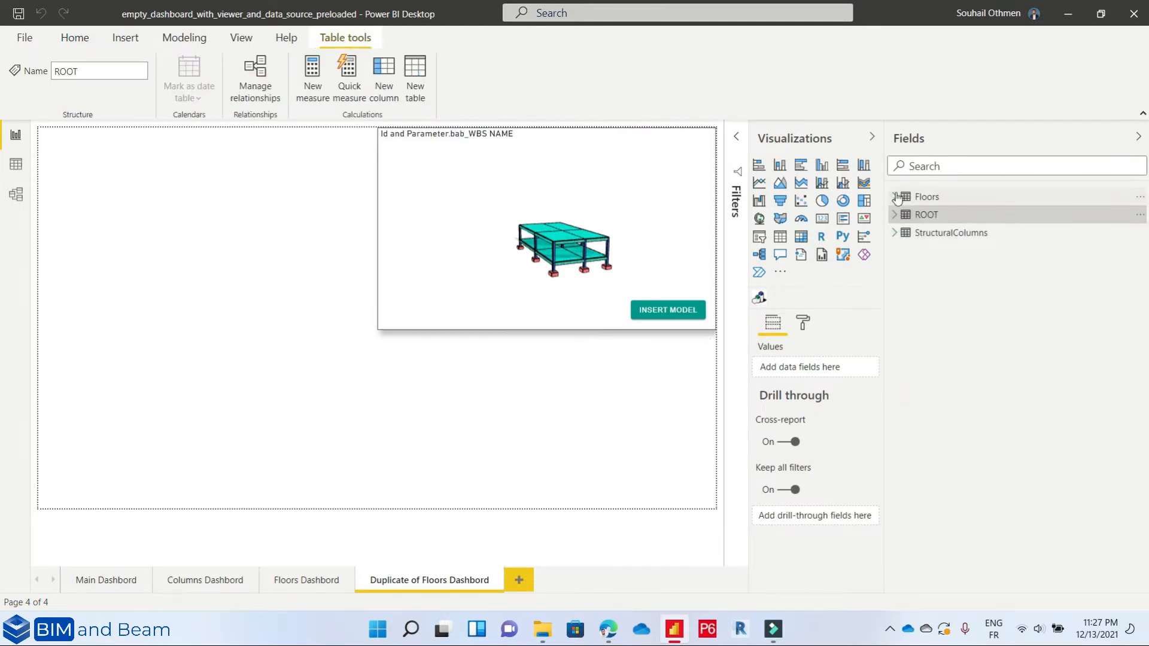
{"action": "left_click", "coordinate": [926, 197]}
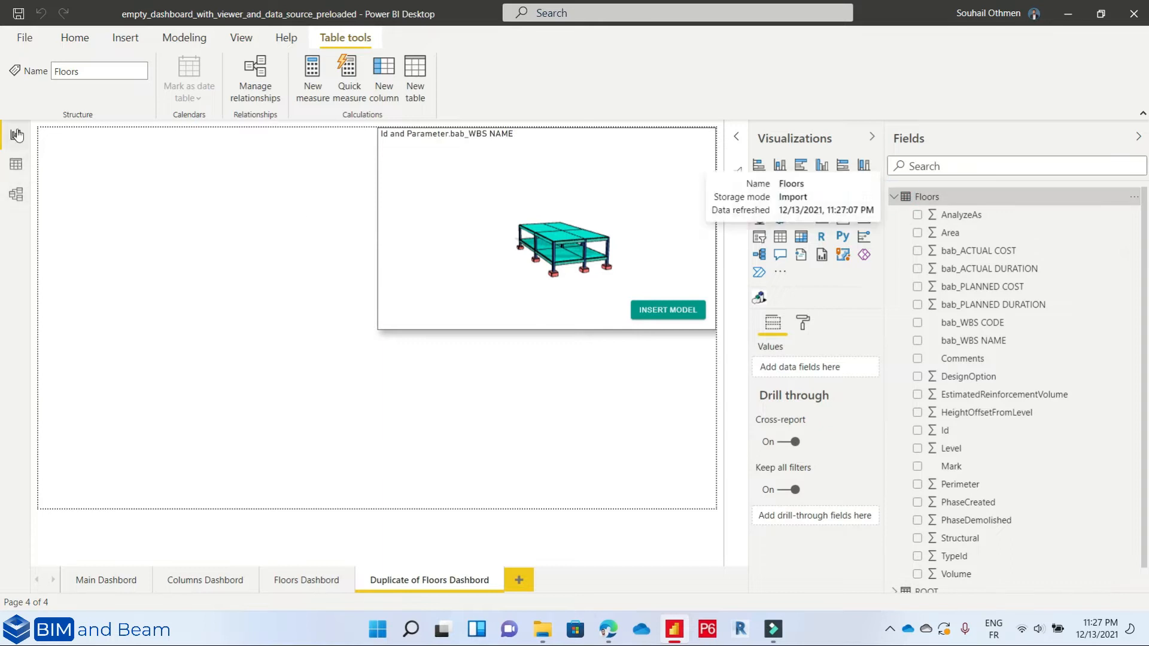
- Arrange the ROOT table below Floors and StructuralColumns in the model diagram, with the Id fields of both tables in view
{"action": "left_click", "coordinate": [17, 195]}
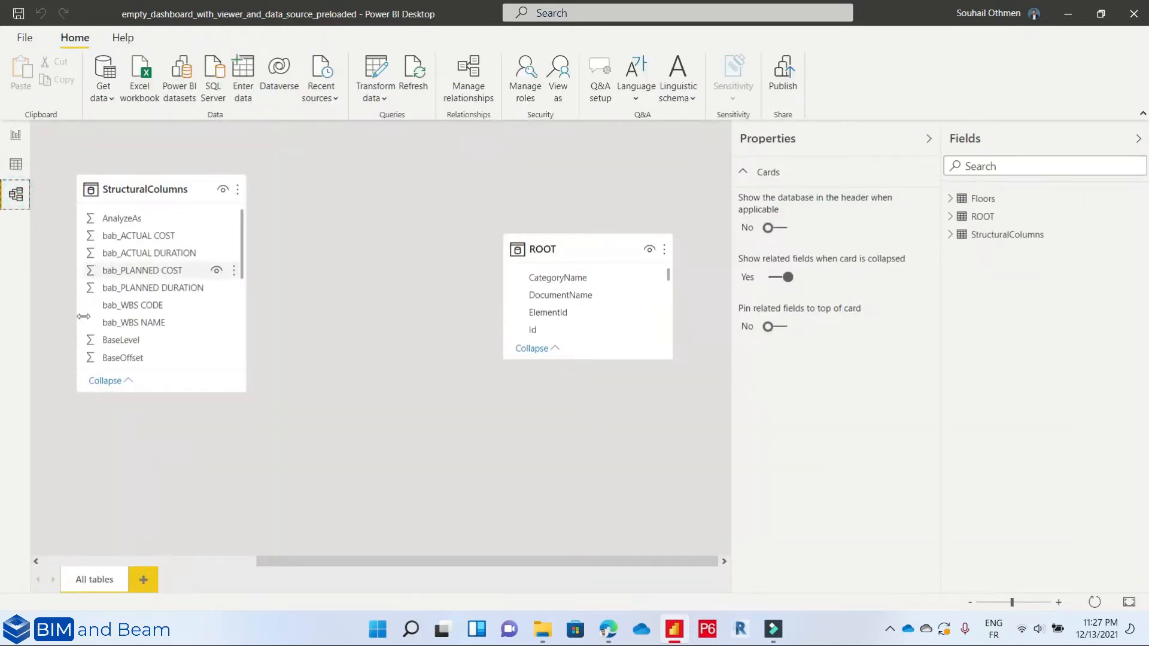
{"action": "left_click_drag", "start_coordinate": [580, 246], "coordinate": [309, 427]}
{"action": "scroll", "coordinate": [312, 500], "scroll_direction": "down", "scroll_amount": 1}
{"action": "scroll", "coordinate": [312, 501], "scroll_direction": "up", "scroll_amount": 1}
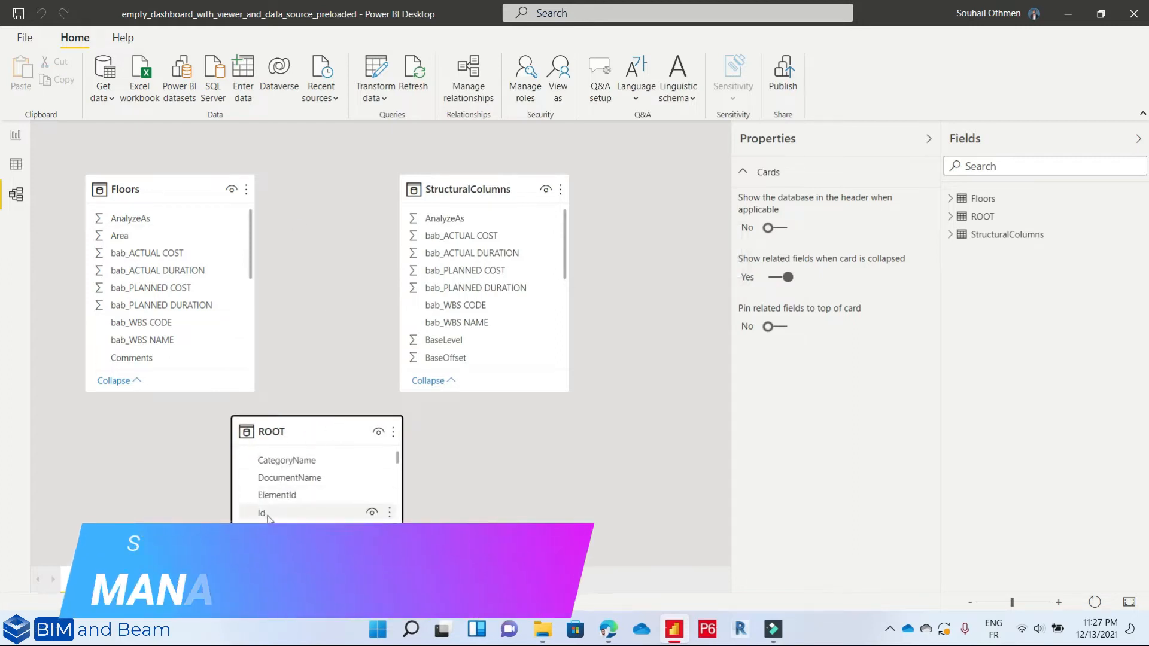
{"action": "scroll", "coordinate": [180, 281], "scroll_direction": "down", "scroll_amount": 3}
{"action": "scroll", "coordinate": [469, 266], "scroll_direction": "down", "scroll_amount": 5}
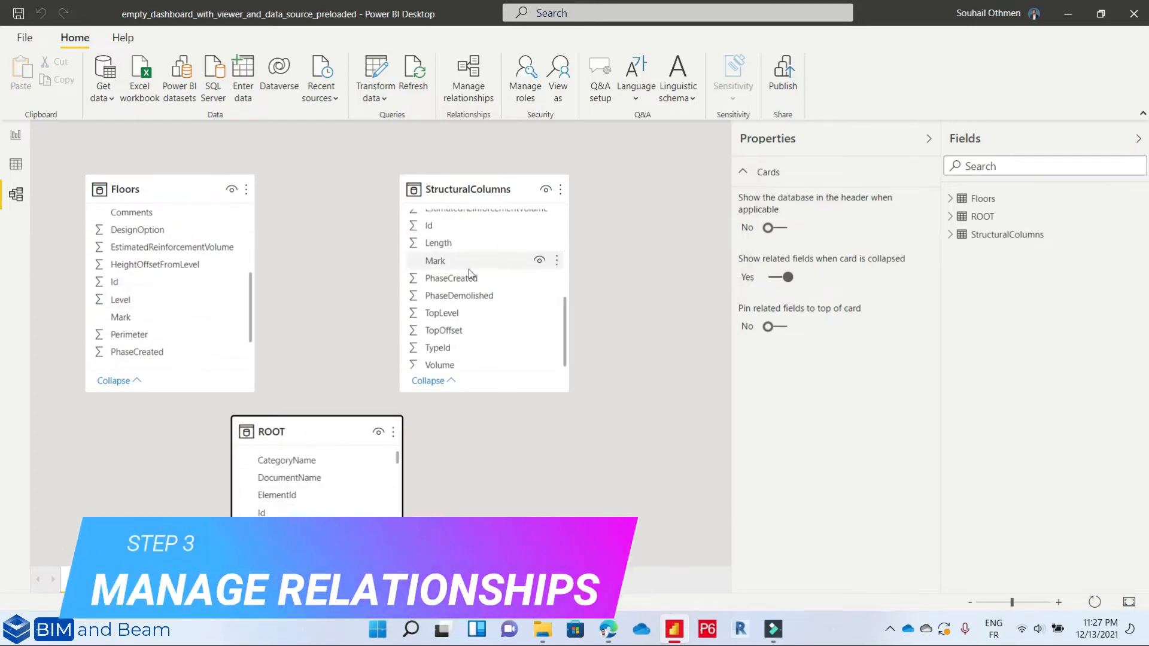
- Try a relationship between the Id fields of ROOT and StructuralColumns, and delete that relationship
{"action": "left_click_drag", "start_coordinate": [264, 513], "coordinate": [449, 228]}
{"action": "left_click", "coordinate": [486, 476]}
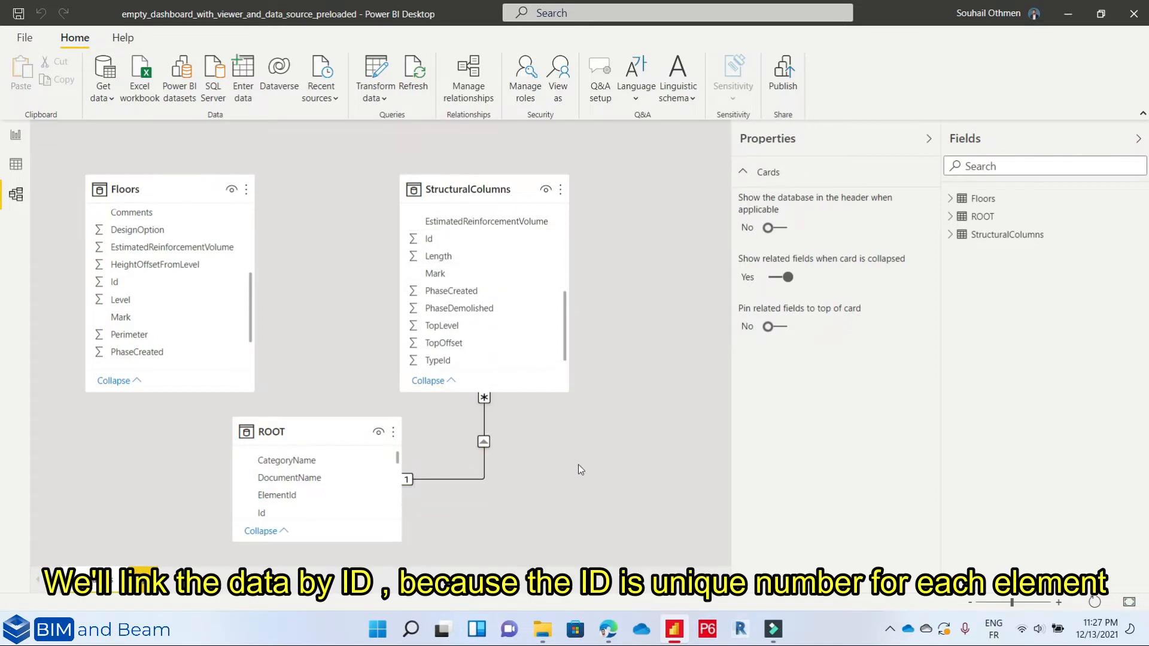
{"action": "left_click", "coordinate": [484, 477]}
{"action": "right_click", "coordinate": [479, 479]}
{"action": "left_click", "coordinate": [490, 486]}
{"action": "left_click", "coordinate": [582, 353]}
- Relate the ROOT table's Id field to the Id fields of StructuralColumns and Floors
{"action": "left_click_drag", "start_coordinate": [287, 513], "coordinate": [454, 237]}
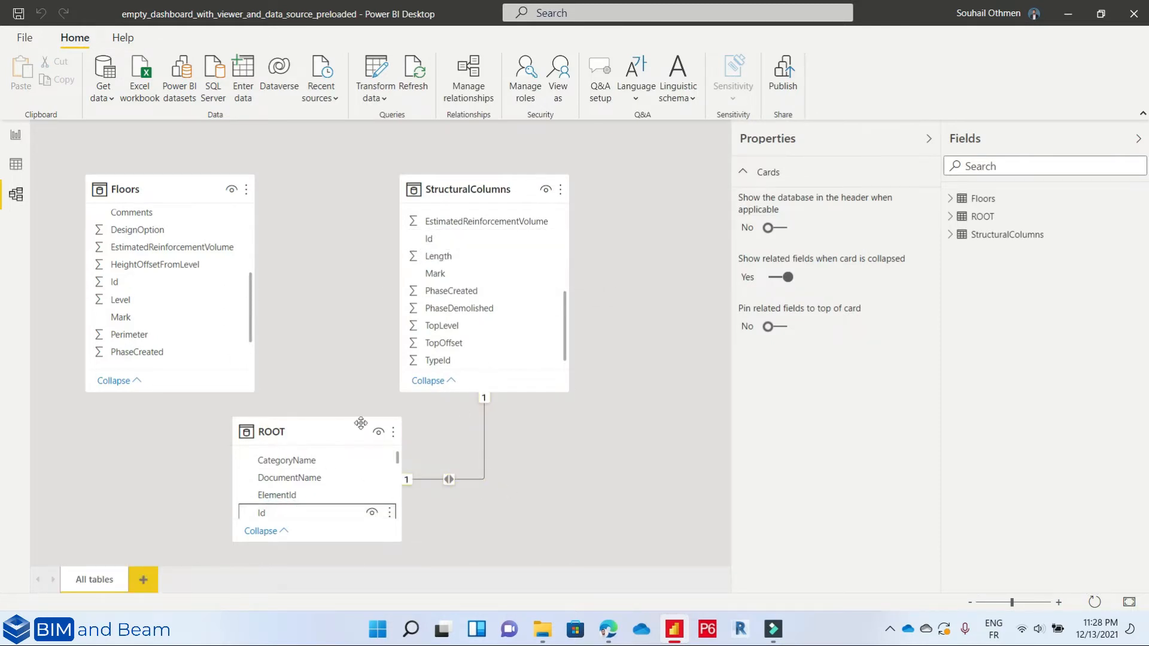
{"action": "left_click_drag", "start_coordinate": [268, 514], "coordinate": [132, 285]}
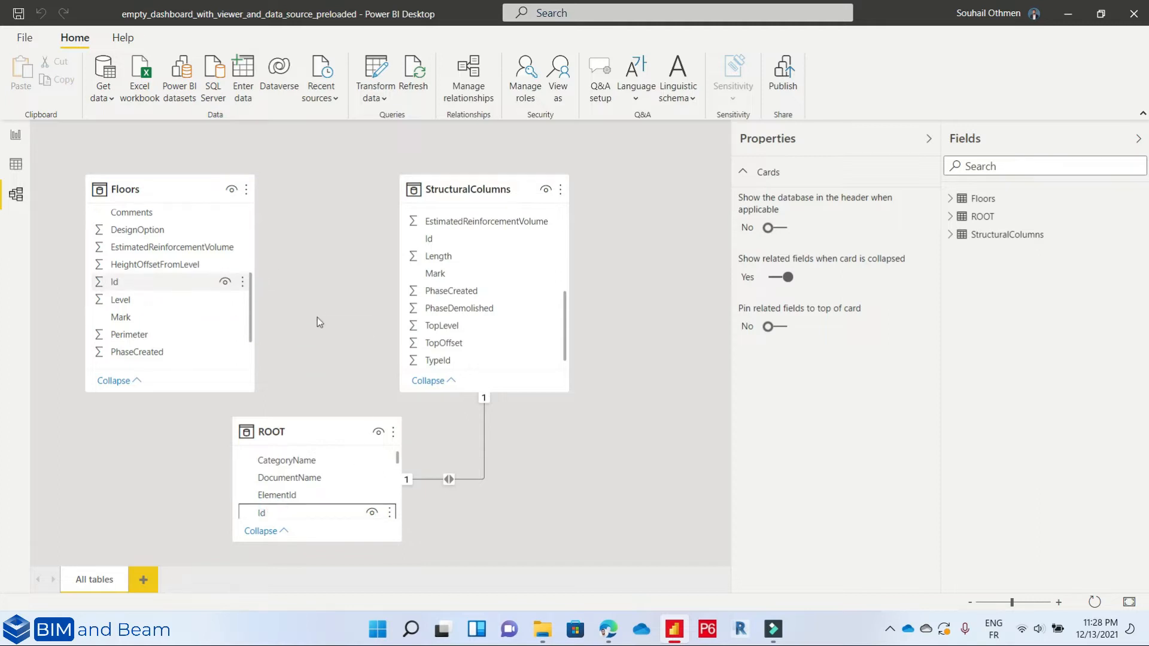
- Examine the rows of the Floors and StructuralColumns tables, including the bab_ cost and duration columns
{"action": "left_click", "coordinate": [16, 164]}
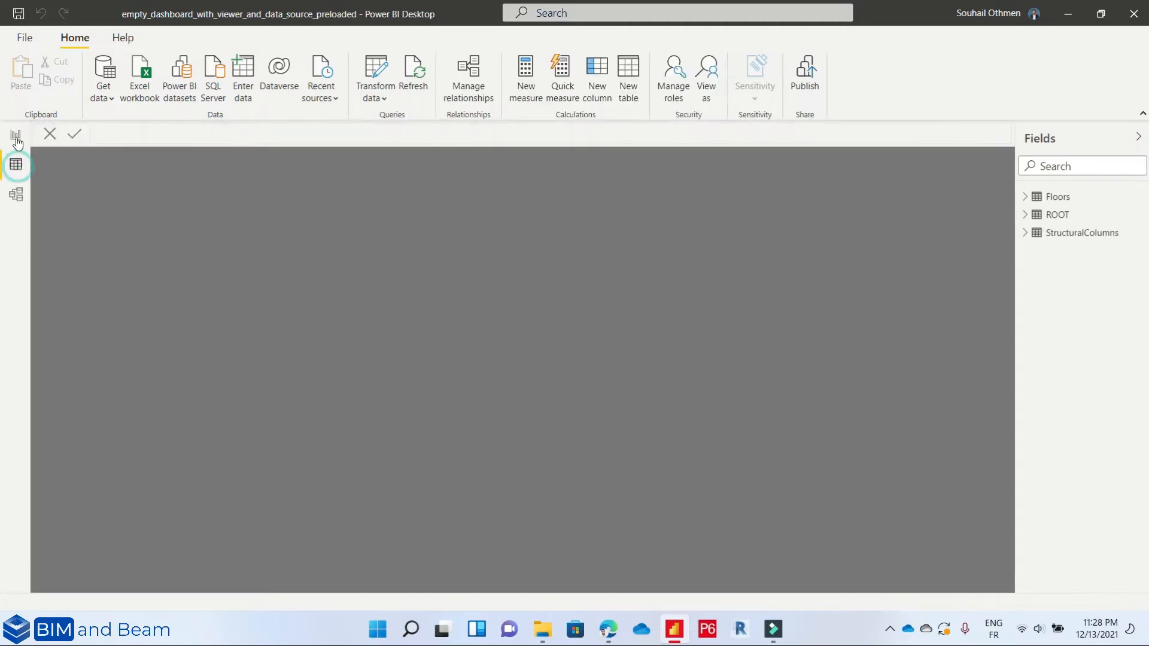
{"action": "mouse_move", "coordinate": [333, 589]}
{"action": "left_mouse_down"}
{"action": "mouse_move", "coordinate": [637, 588]}
{"action": "mouse_move", "coordinate": [324, 587]}
{"action": "left_mouse_up"}
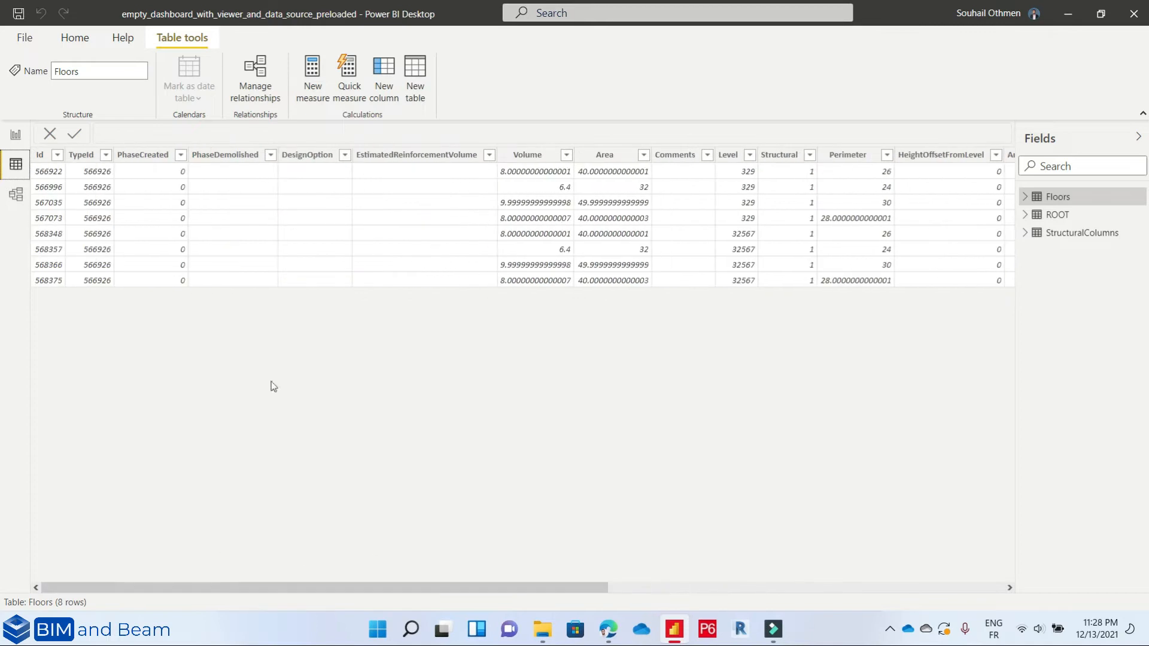
{"action": "left_click", "coordinate": [1077, 233]}
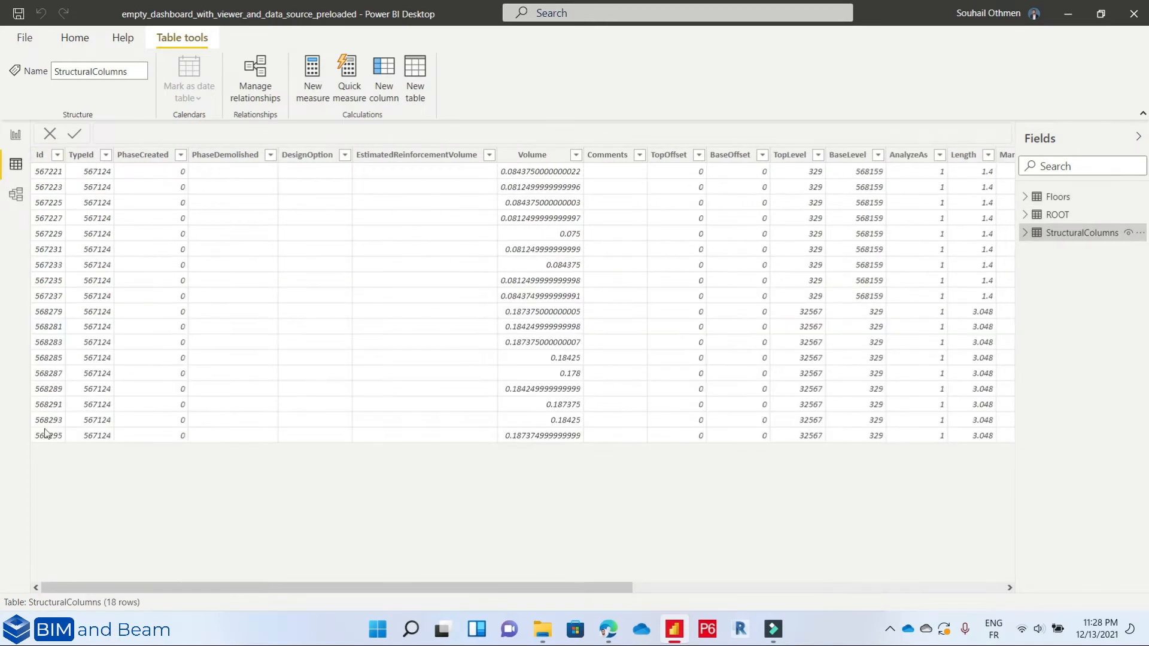
{"action": "left_click_drag", "start_coordinate": [215, 588], "coordinate": [420, 588]}
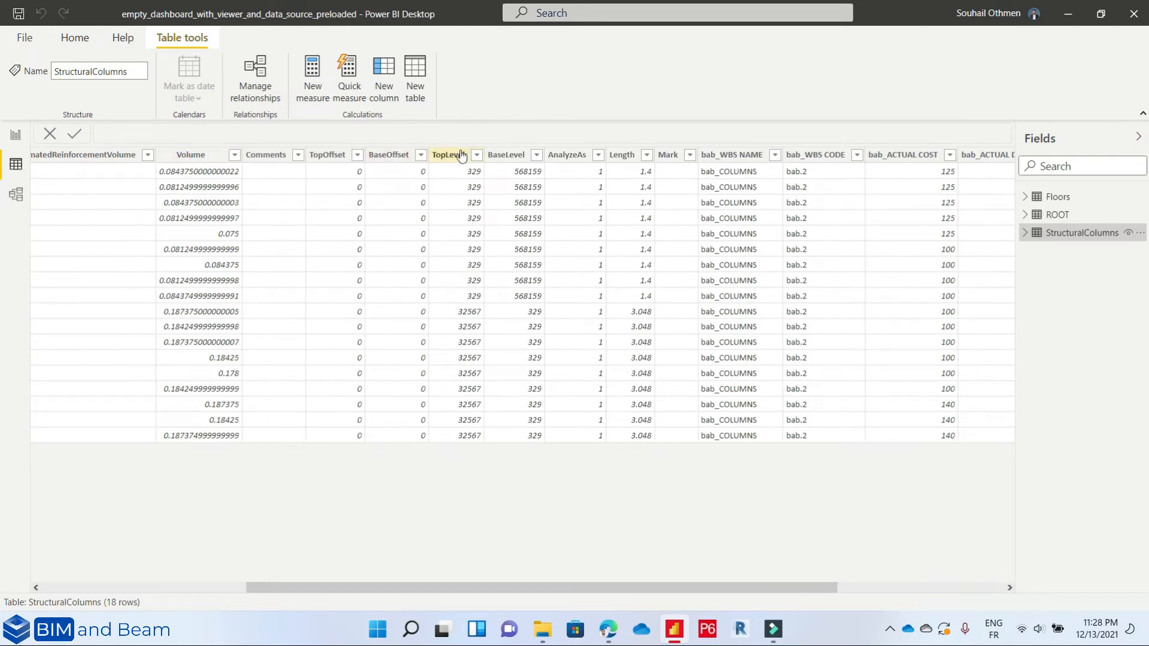
{"action": "scroll", "coordinate": [549, 219], "scroll_direction": "right", "scroll_amount": 5}
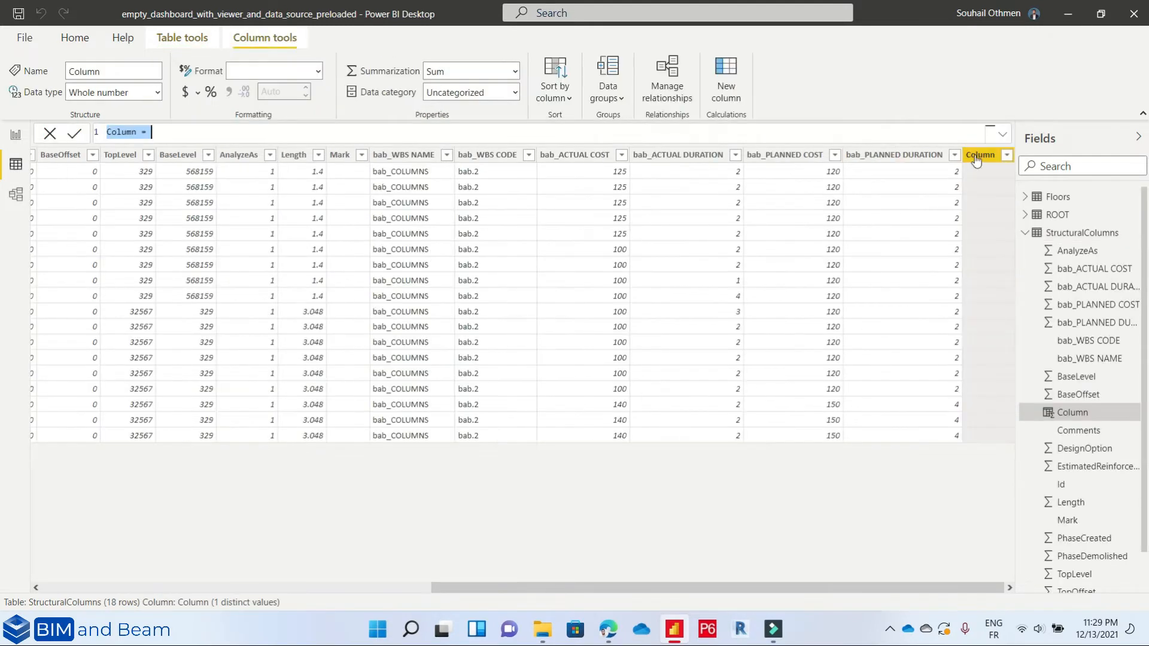
{"action": "left_click", "coordinate": [84, 72]}
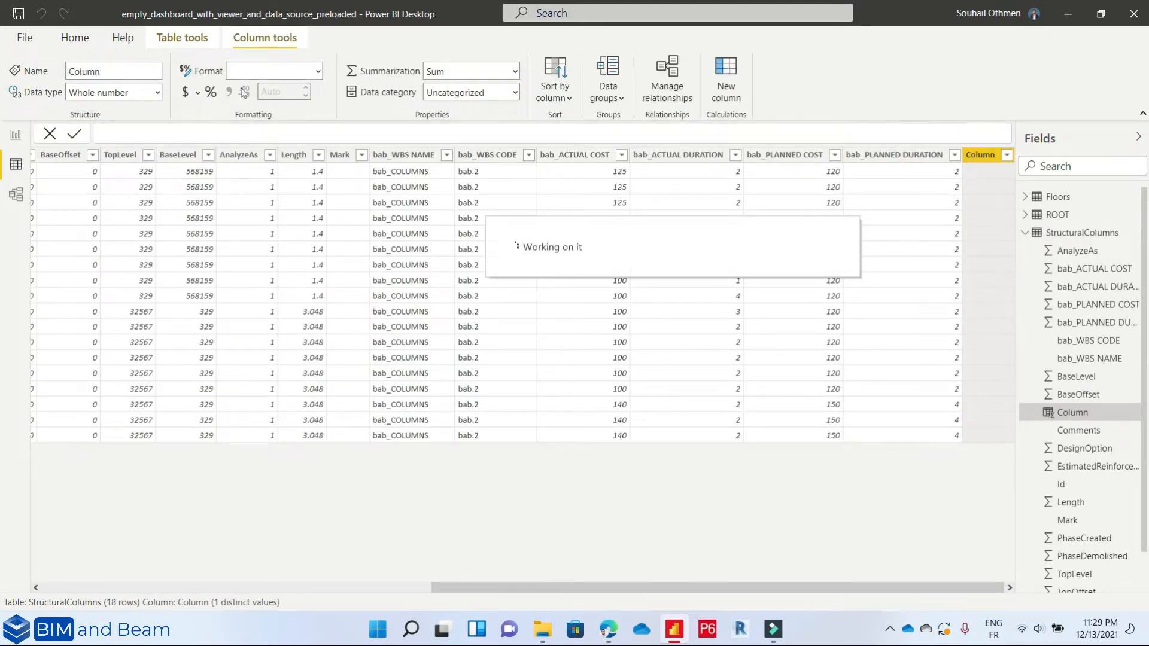
{"action": "scroll", "coordinate": [808, 472], "scroll_direction": "right", "scroll_amount": 5}
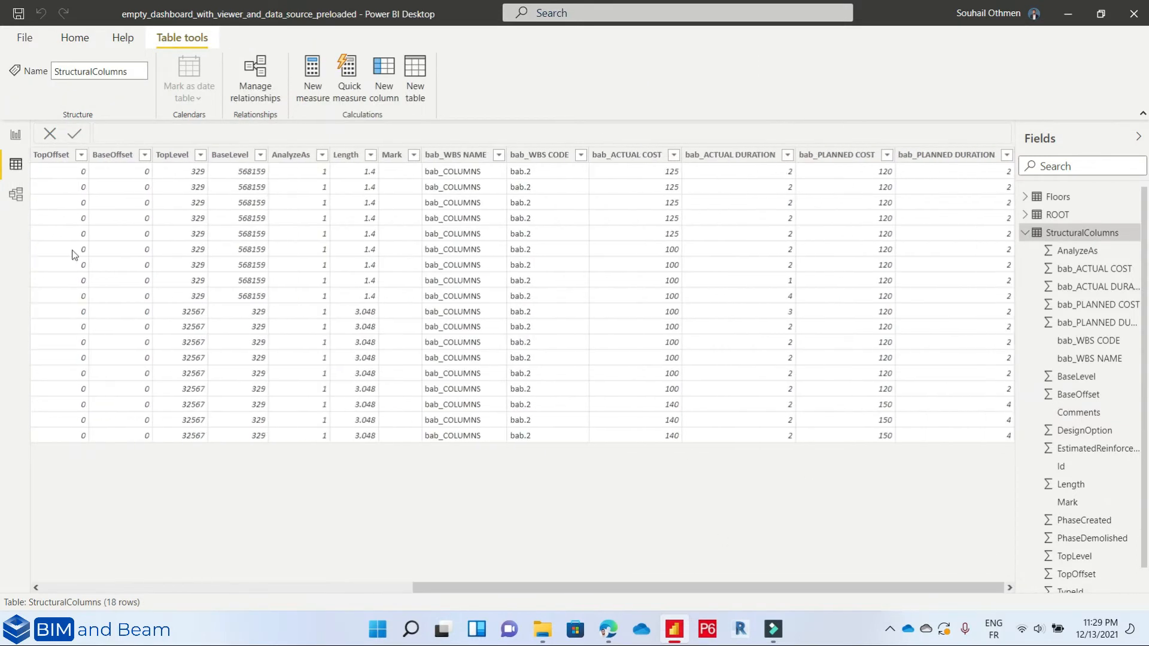
{"action": "scroll", "coordinate": [1077, 428], "scroll_direction": "down", "scroll_amount": 1}
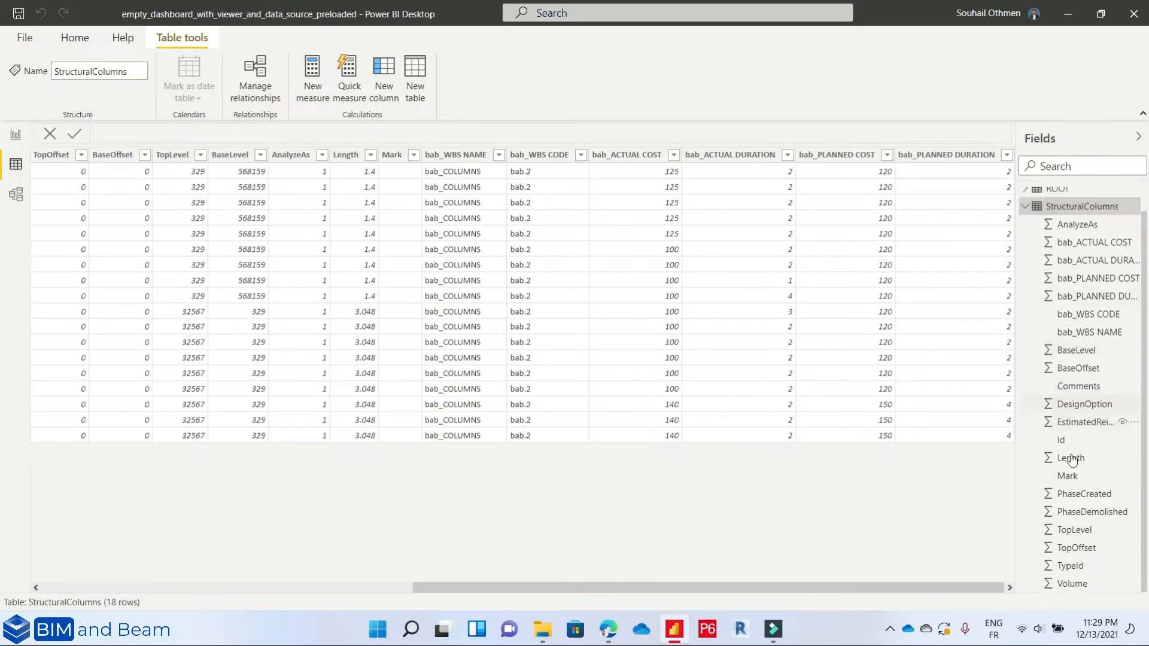
- Add a calculated column to StructuralColumns that subtracts bab_ACTUAL DURATION from bab_PLANNED DURATION
{"action": "left_click", "coordinate": [383, 78]}
{"action": "left_click", "coordinate": [163, 132]}
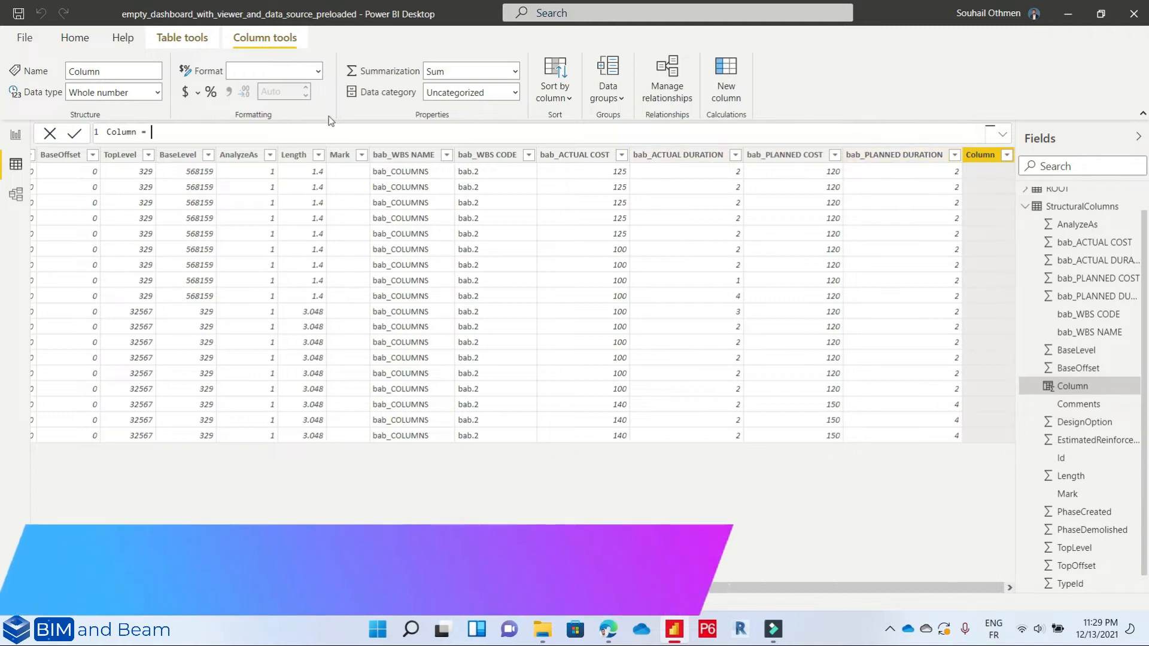
{"action": "left_click", "coordinate": [209, 132]}
{"action": "type", "text": "plann"}
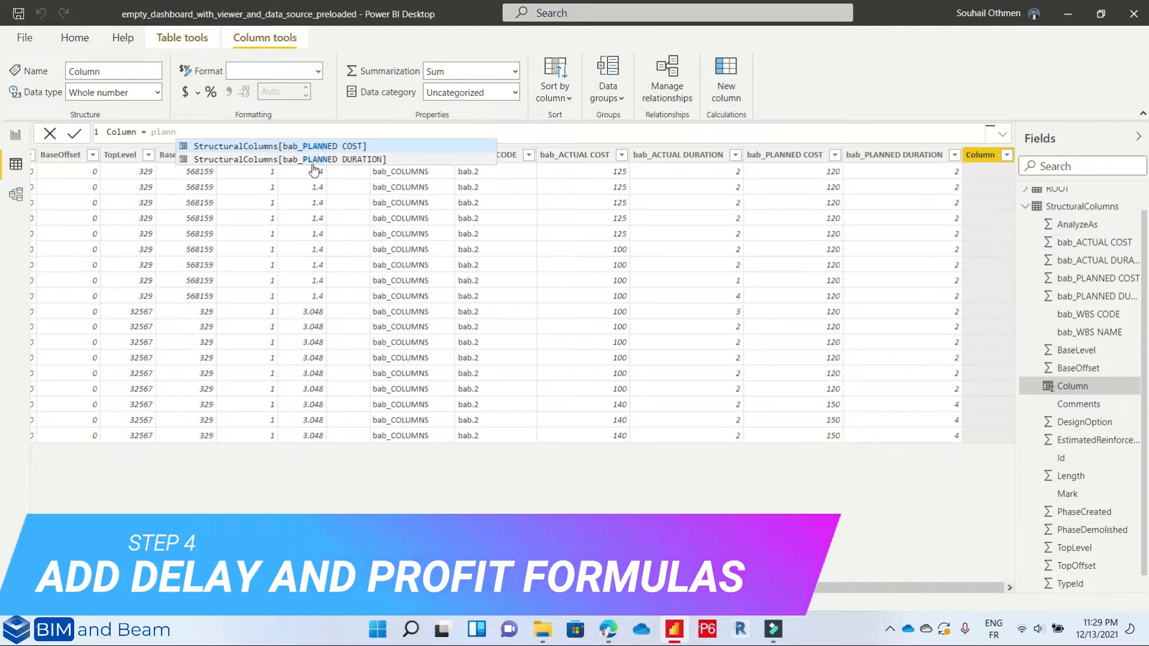
{"action": "left_click", "coordinate": [317, 160]}
{"action": "type", "text": "-"}
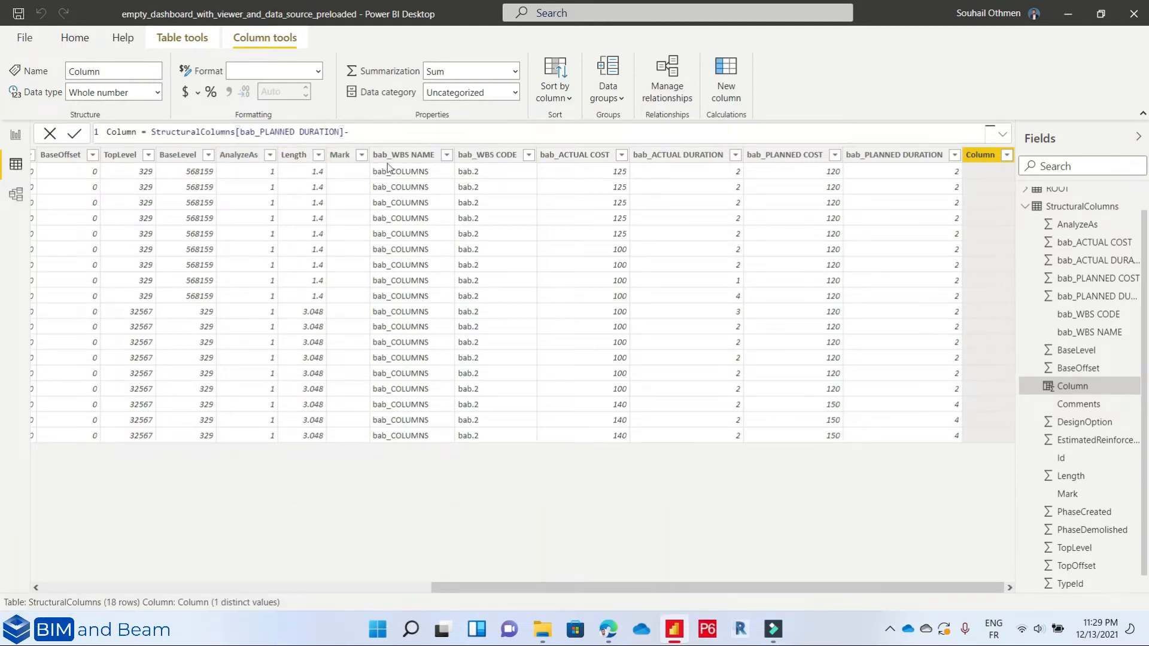
{"action": "type", "text": "actu"}
{"action": "left_click", "coordinate": [531, 162]}
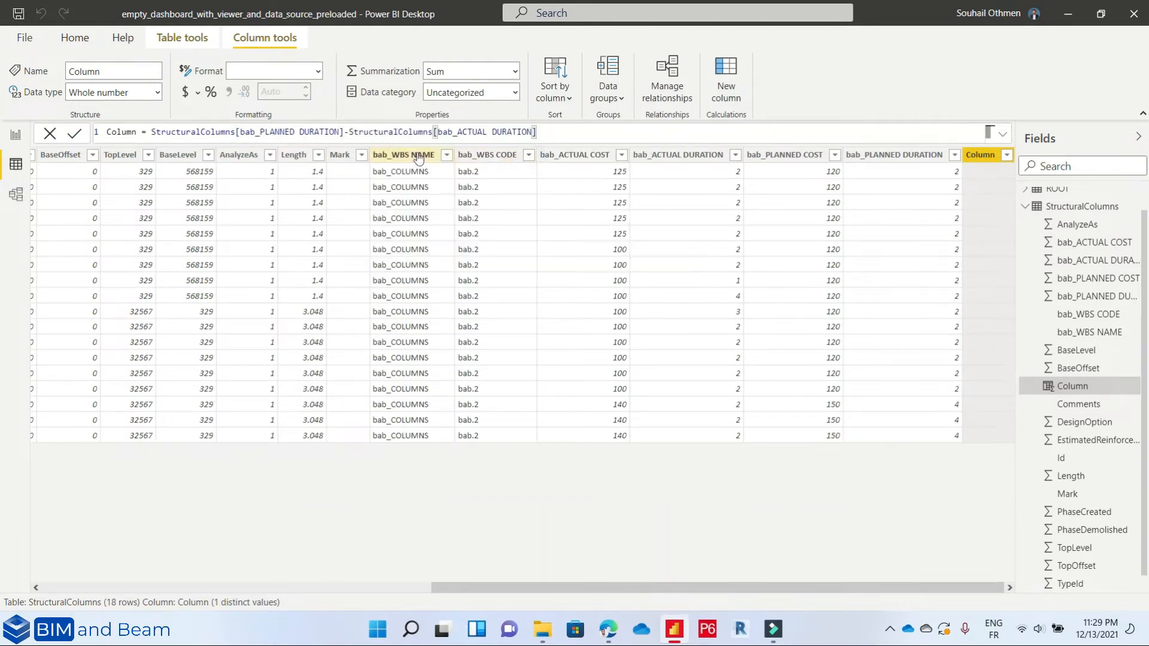
{"action": "key", "text": "Return"}
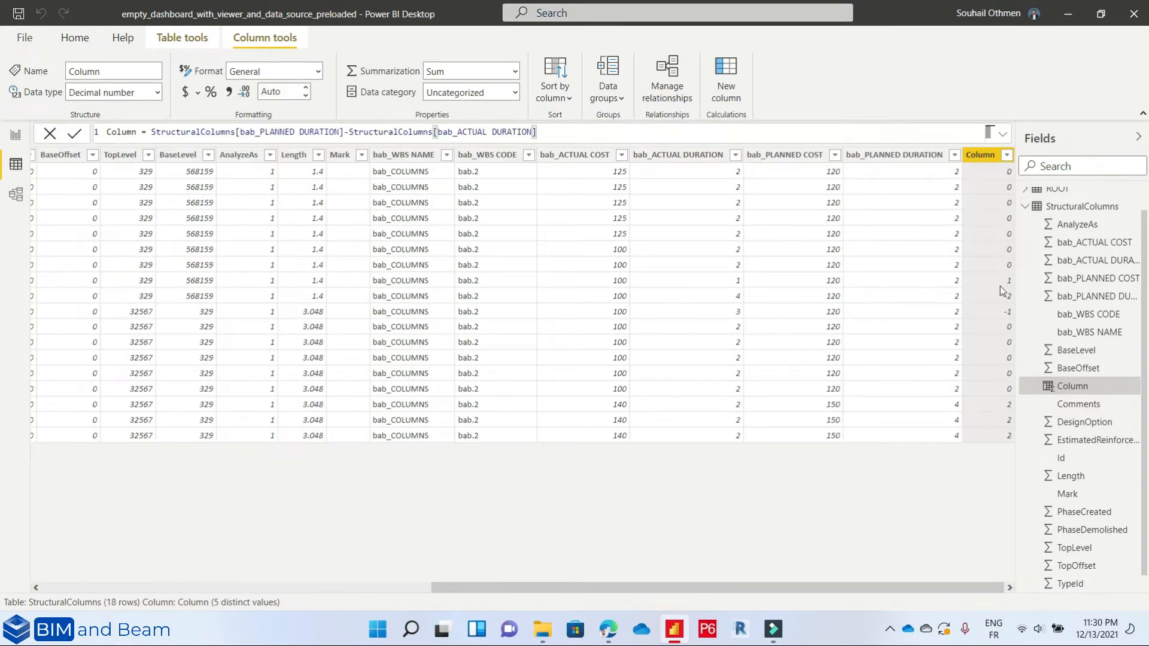
- Rename the new duration difference column as bab_Delay
{"action": "left_click", "coordinate": [113, 71]}
{"action": "type", "text": "Delay"}
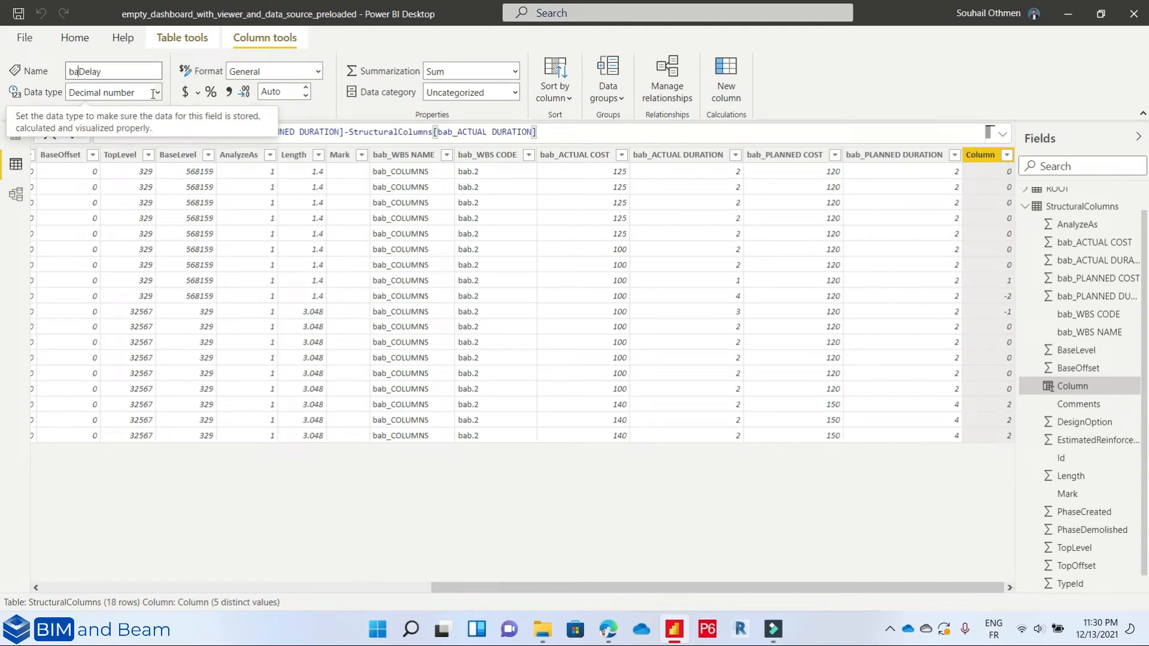
{"action": "type", "text": "bab_"}
{"action": "key", "text": "Return"}
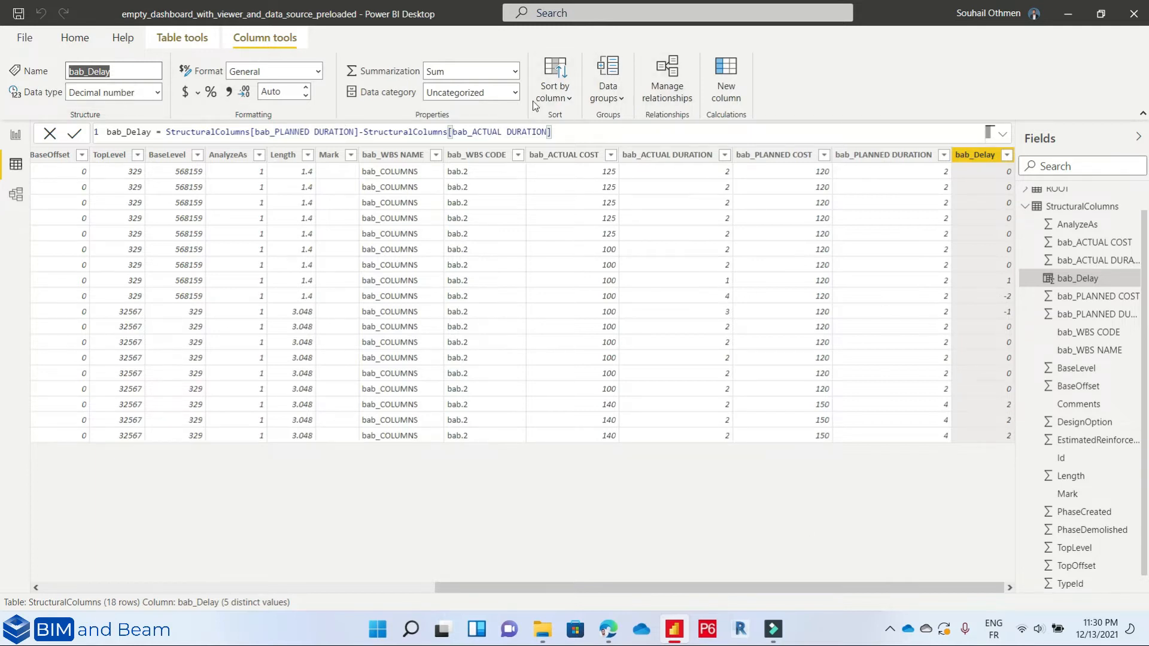
- Add another calculated column to StructuralColumns that subtracts bab_ACTUAL COST from bab_PLANNED COST
{"action": "left_click", "coordinate": [182, 37]}
{"action": "left_click", "coordinate": [383, 77]}
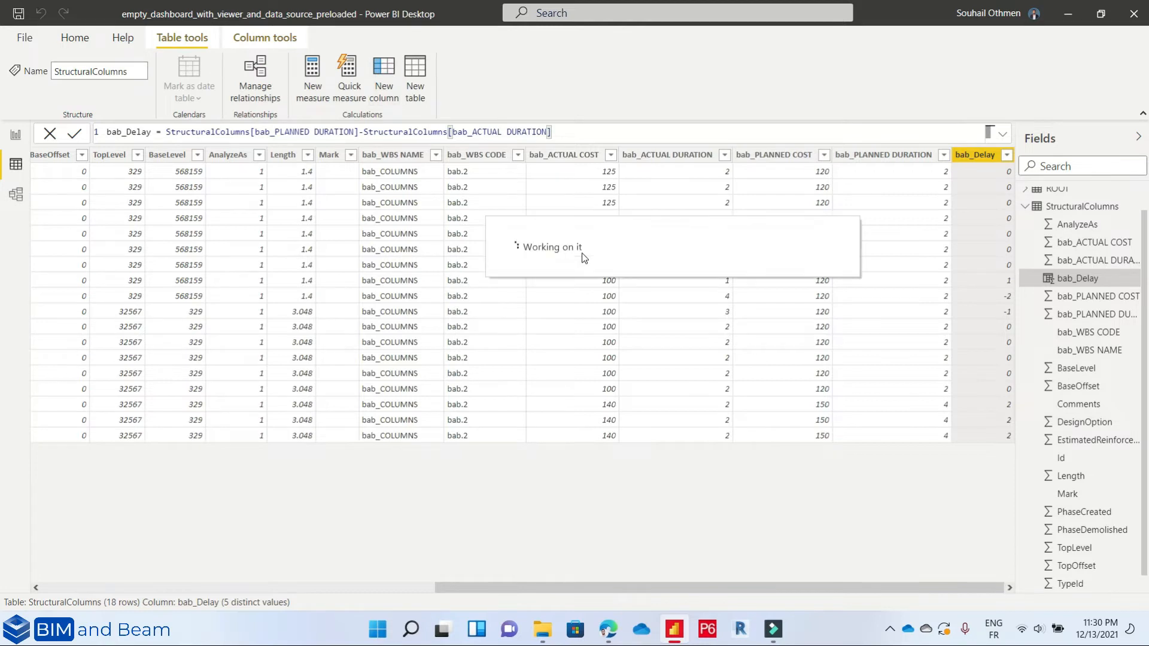
{"action": "type", "text": "plann"}
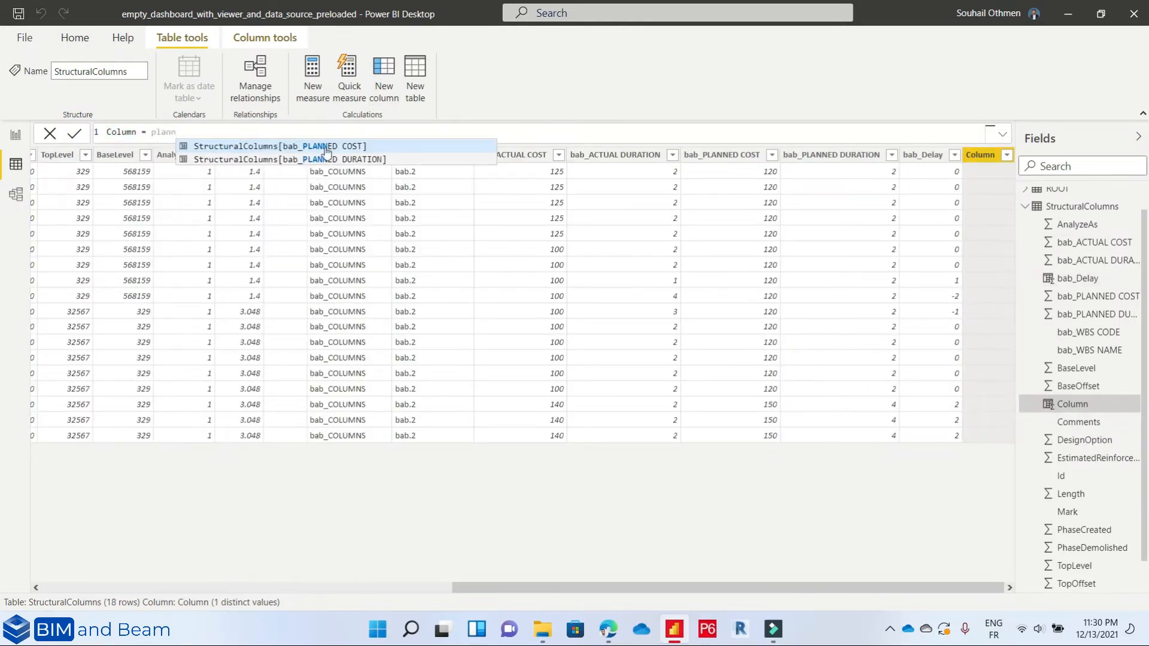
{"action": "left_click", "coordinate": [325, 147]}
{"action": "type", "text": "-actua"}
{"action": "left_click", "coordinate": [398, 147]}
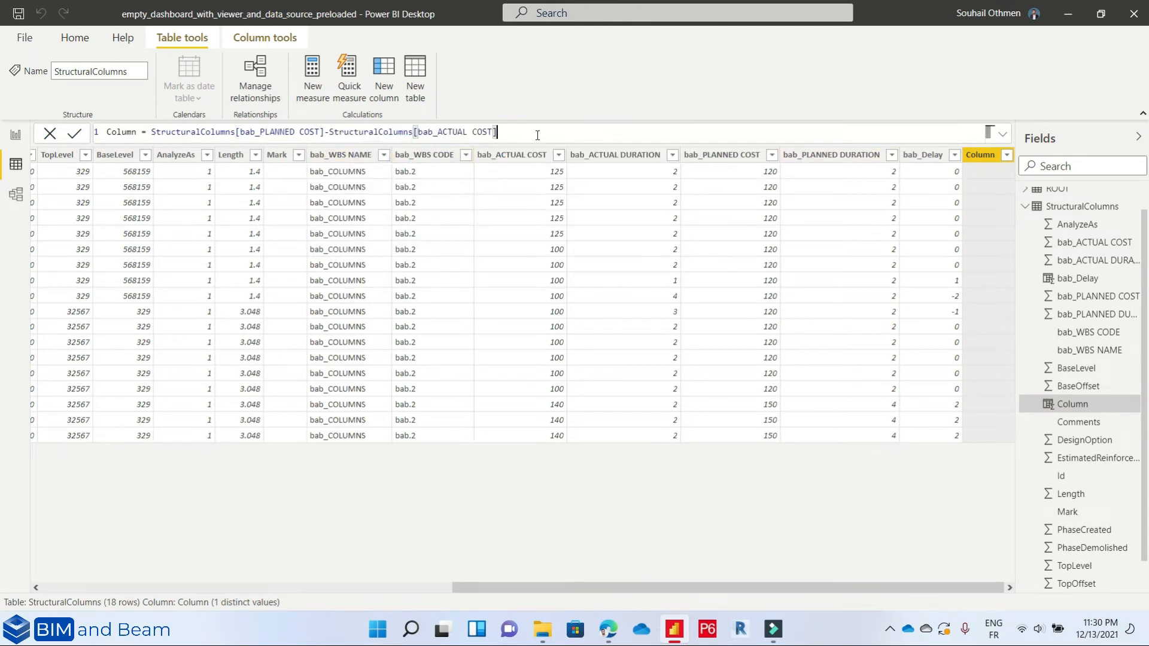
{"action": "key", "text": "Return"}
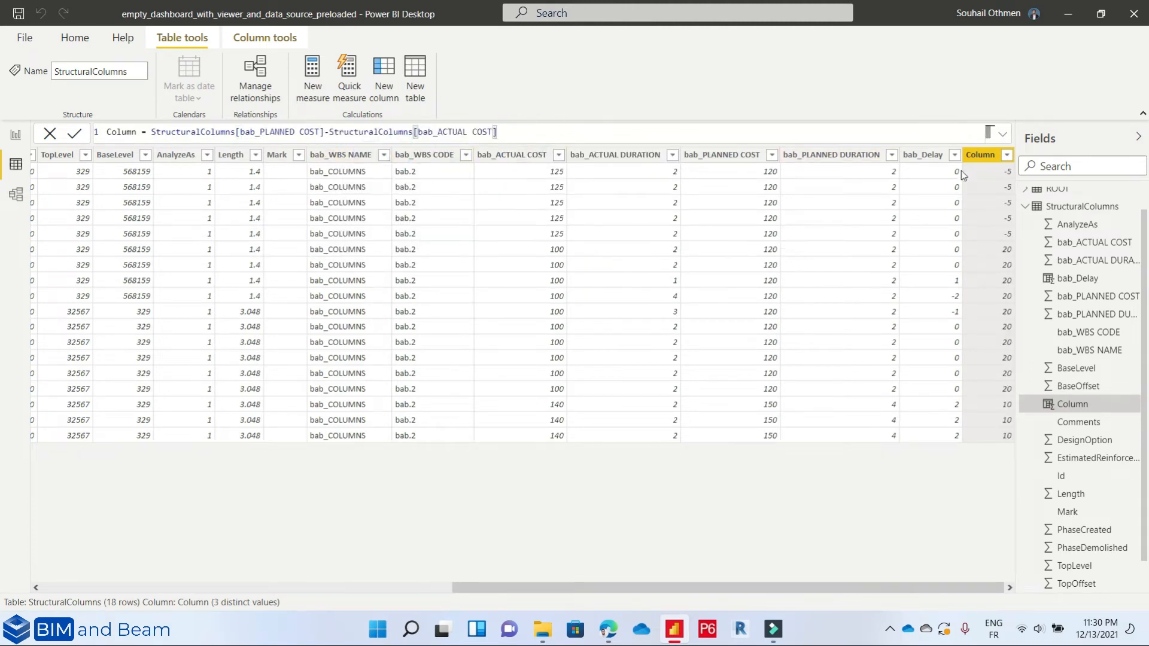
- Rename the StructuralColumns table as bab_Profit
{"action": "double_click", "coordinate": [137, 67]}
{"action": "type", "text": "p"}
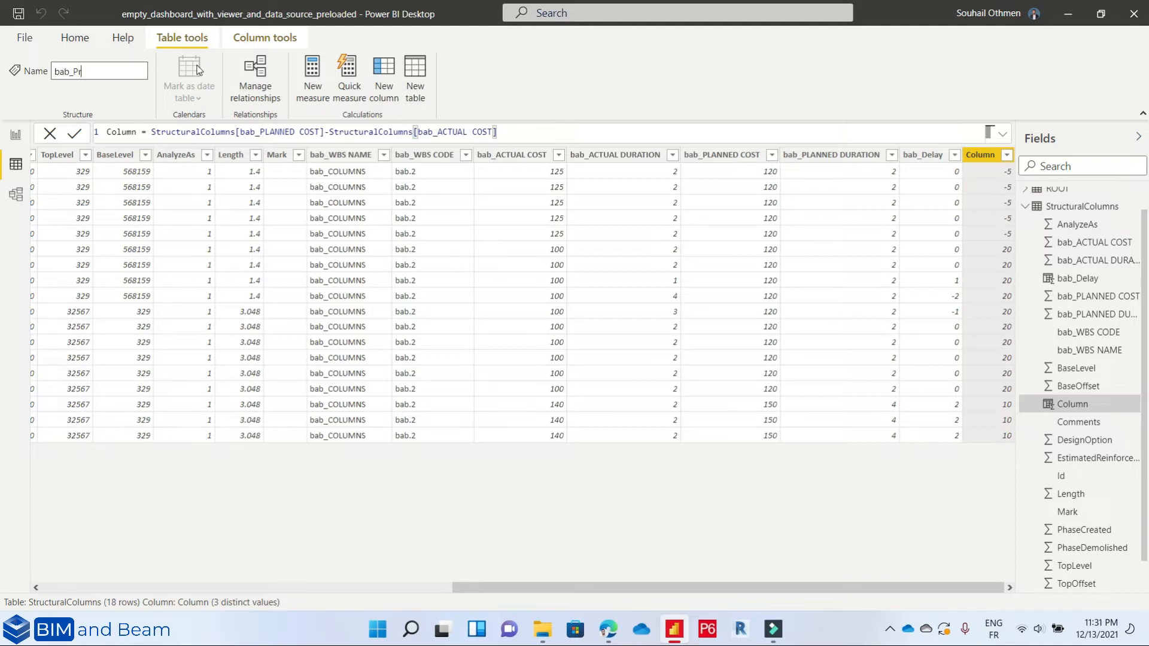
{"action": "left_click", "coordinate": [77, 133]}
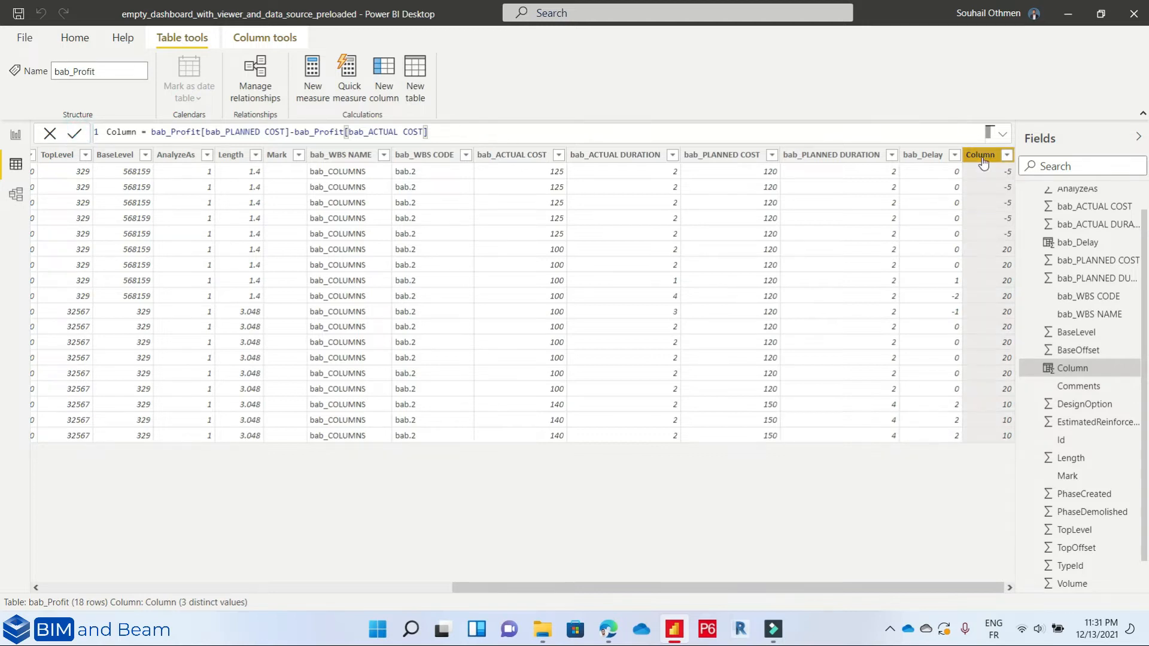
- Rename the calculated cost difference column as bab_Profit
{"action": "left_click", "coordinate": [109, 71]}
{"action": "left_click", "coordinate": [263, 38]}
{"action": "left_click", "coordinate": [182, 37]}
{"action": "left_click", "coordinate": [89, 71]}
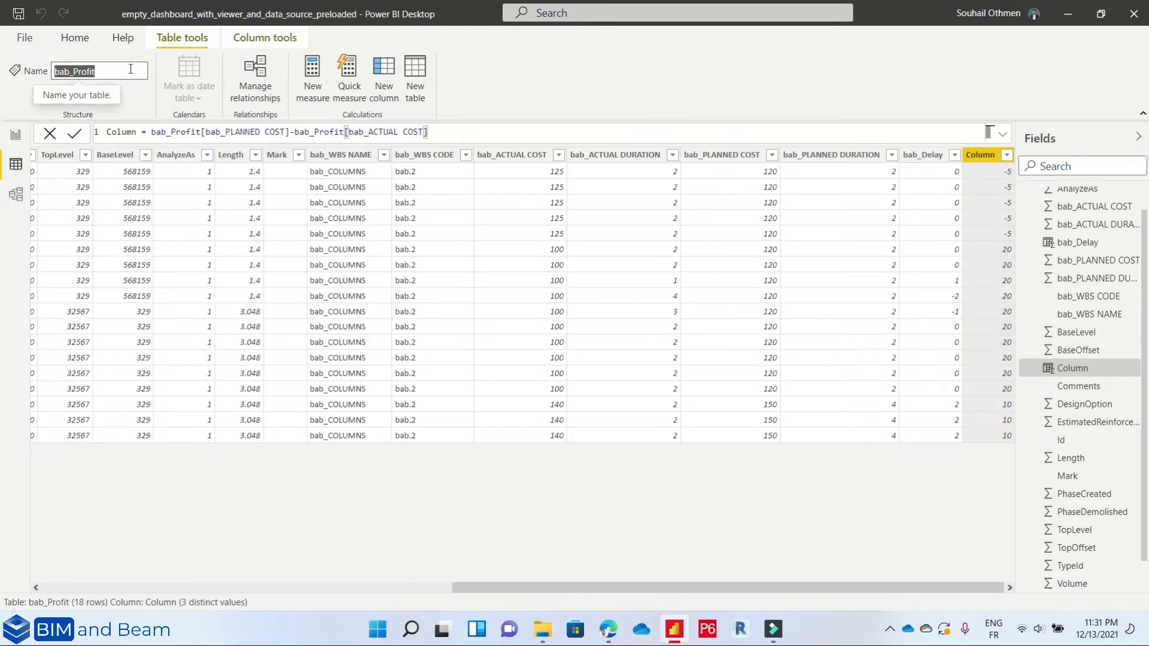
{"action": "left_click", "coordinate": [278, 42]}
{"action": "left_click", "coordinate": [118, 71]}
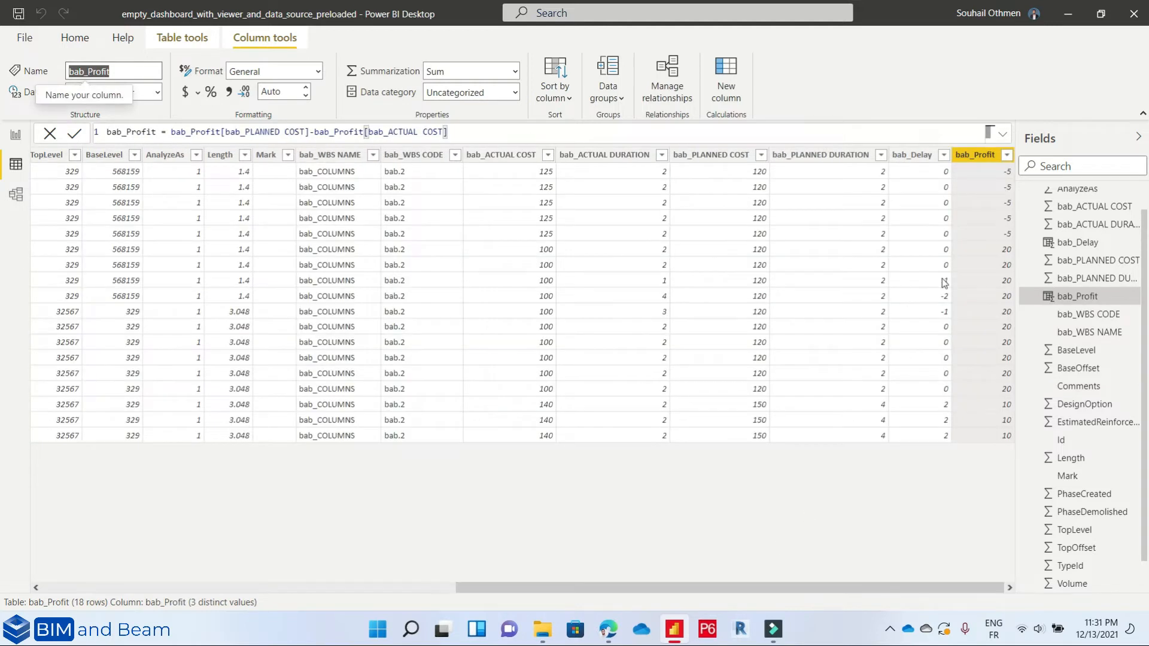
{"action": "left_click", "coordinate": [991, 251]}
{"action": "left_click", "coordinate": [997, 218]}
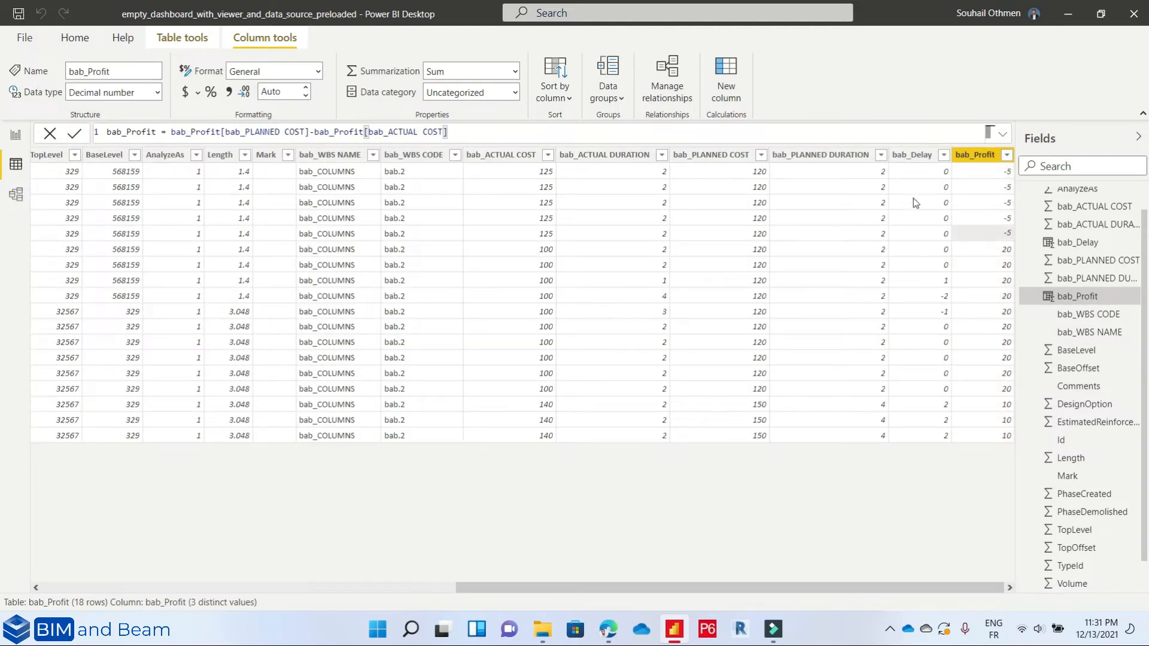
{"action": "left_click", "coordinate": [933, 282]}
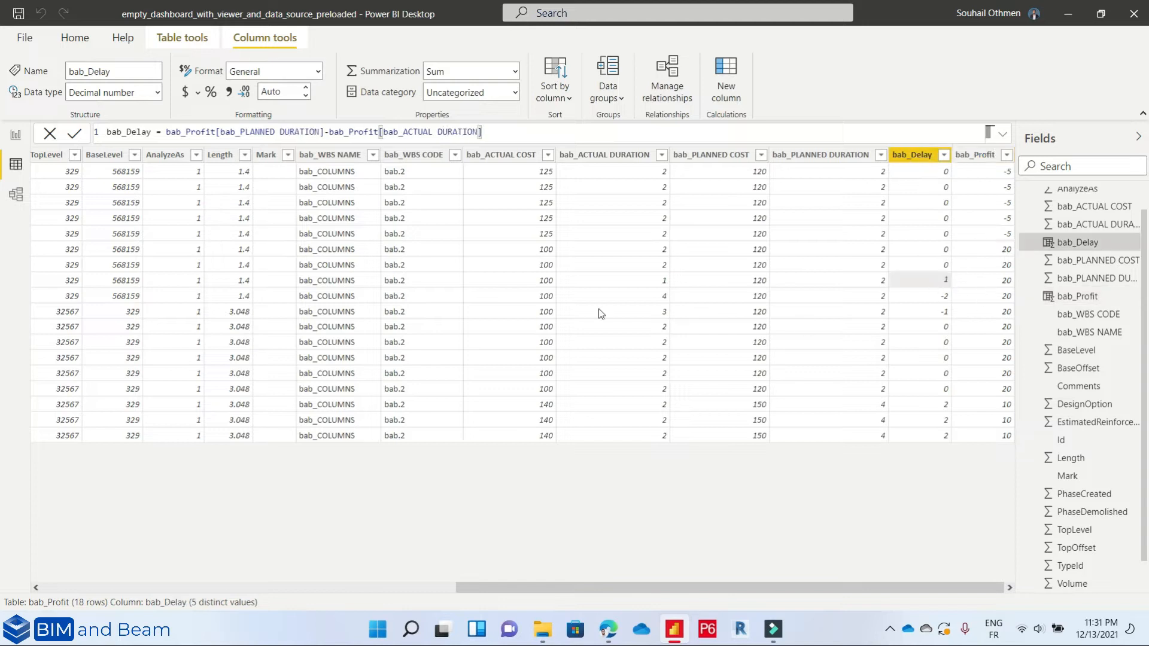
- Rename the bab_Profit table as COLUMNS
{"action": "left_click", "coordinate": [16, 135]}
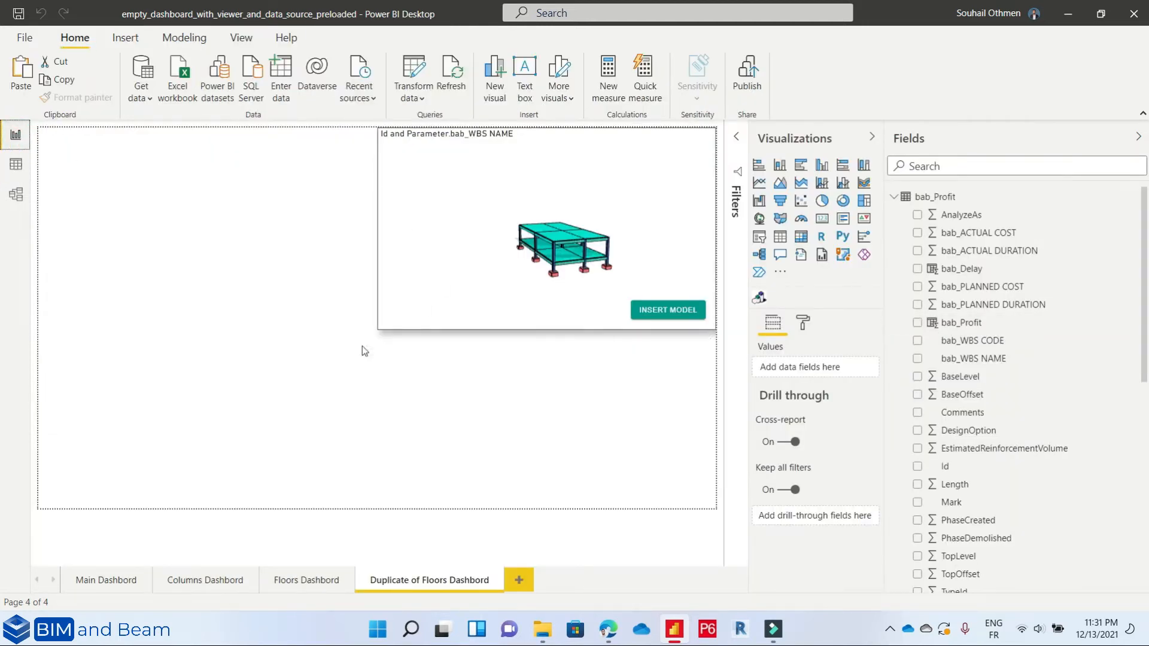
{"action": "left_click", "coordinate": [895, 198]}
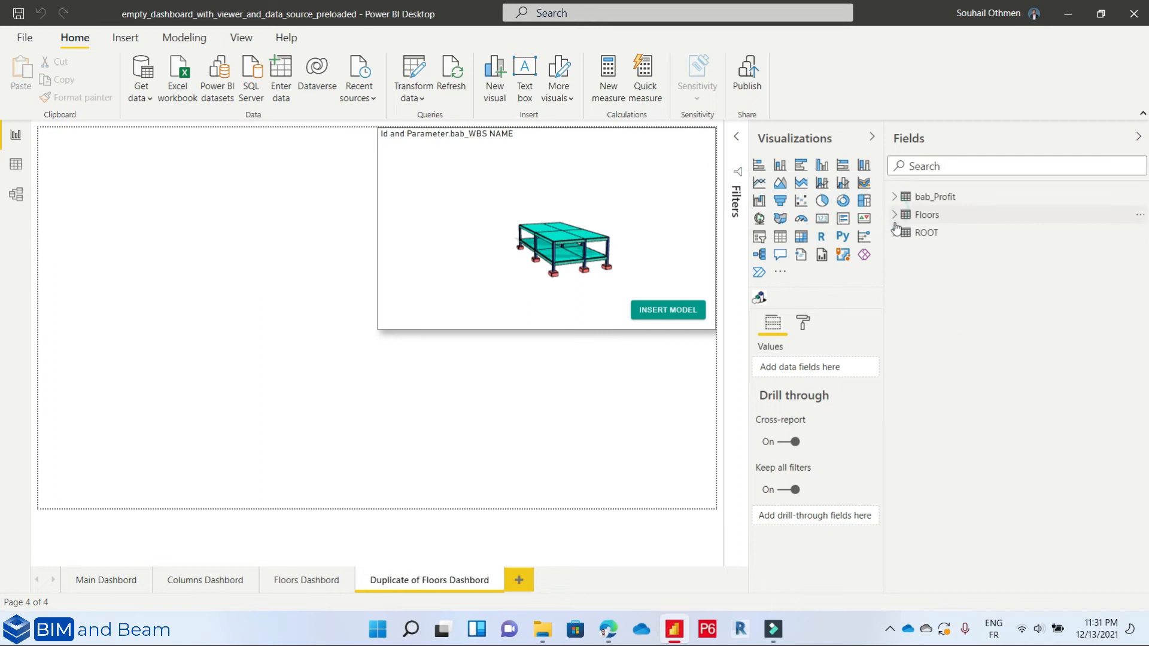
{"action": "left_click", "coordinate": [15, 164]}
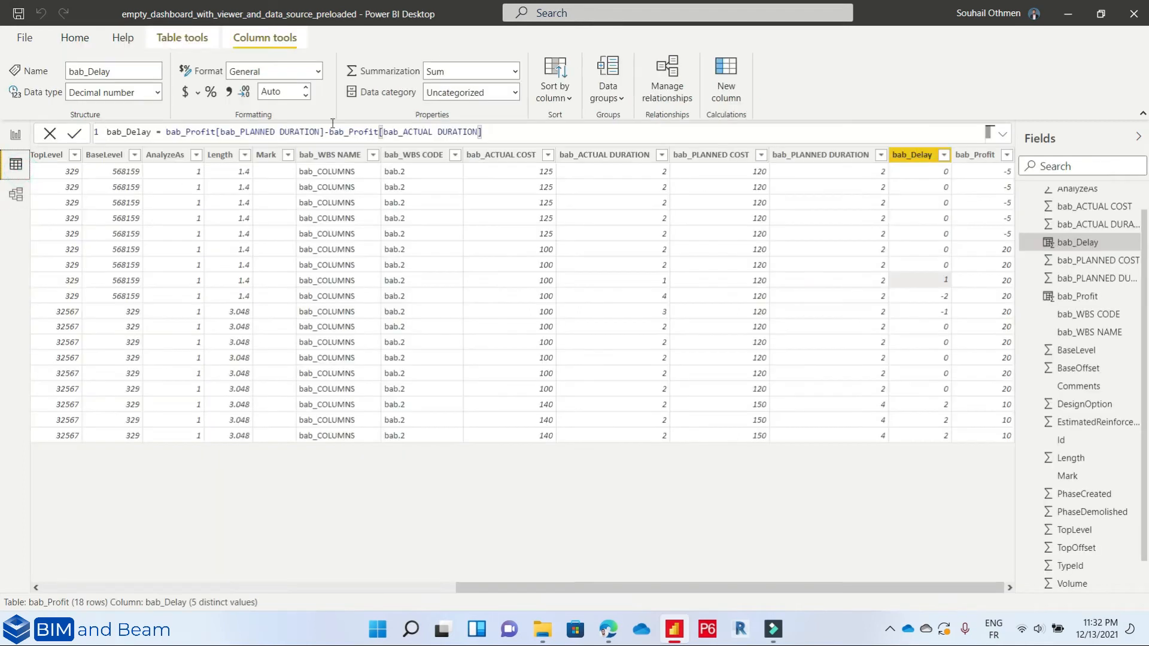
{"action": "left_click", "coordinate": [181, 37]}
{"action": "left_click", "coordinate": [126, 70]}
{"action": "type", "text": "COLUMNS"}
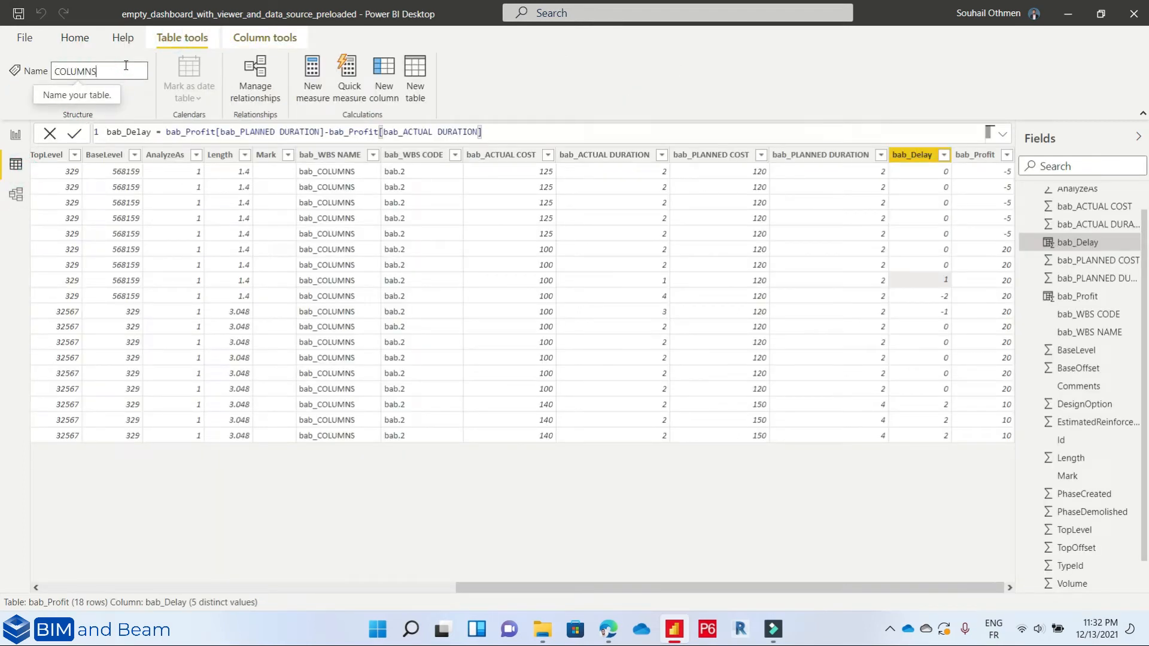
{"action": "double_click", "coordinate": [125, 66]}
{"action": "key", "text": "Return"}
- Insert a table visual on the Duplicate of Floors Dashbord page and fill it with the Id field from ROOT
{"action": "left_click", "coordinate": [15, 134]}
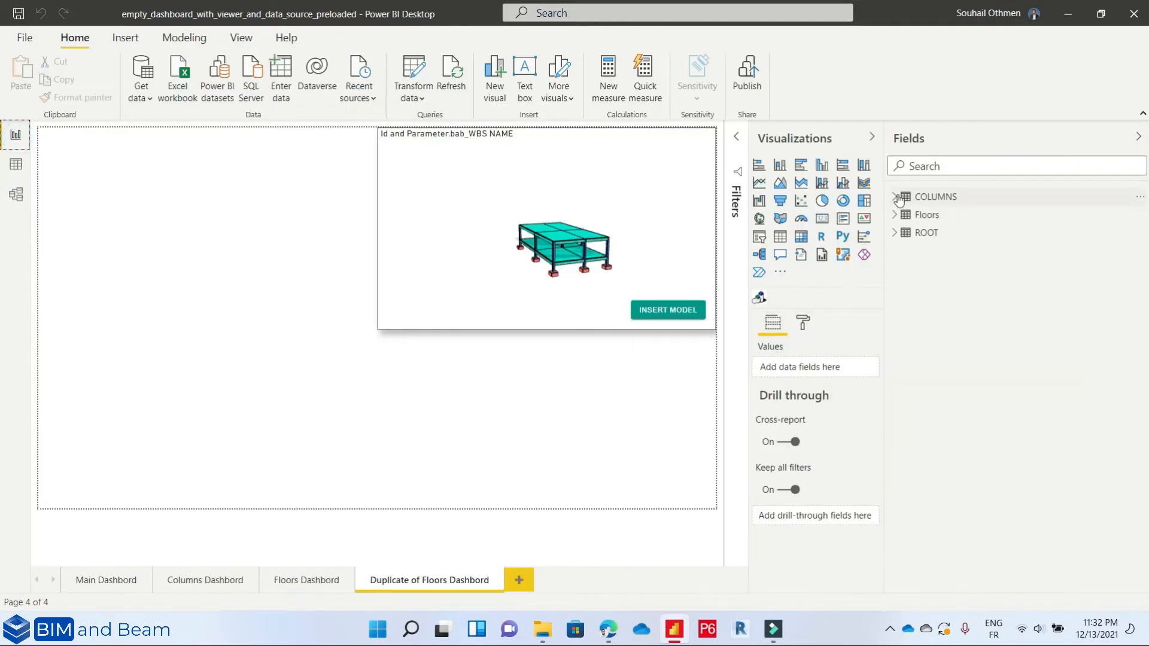
{"action": "left_click", "coordinate": [780, 237]}
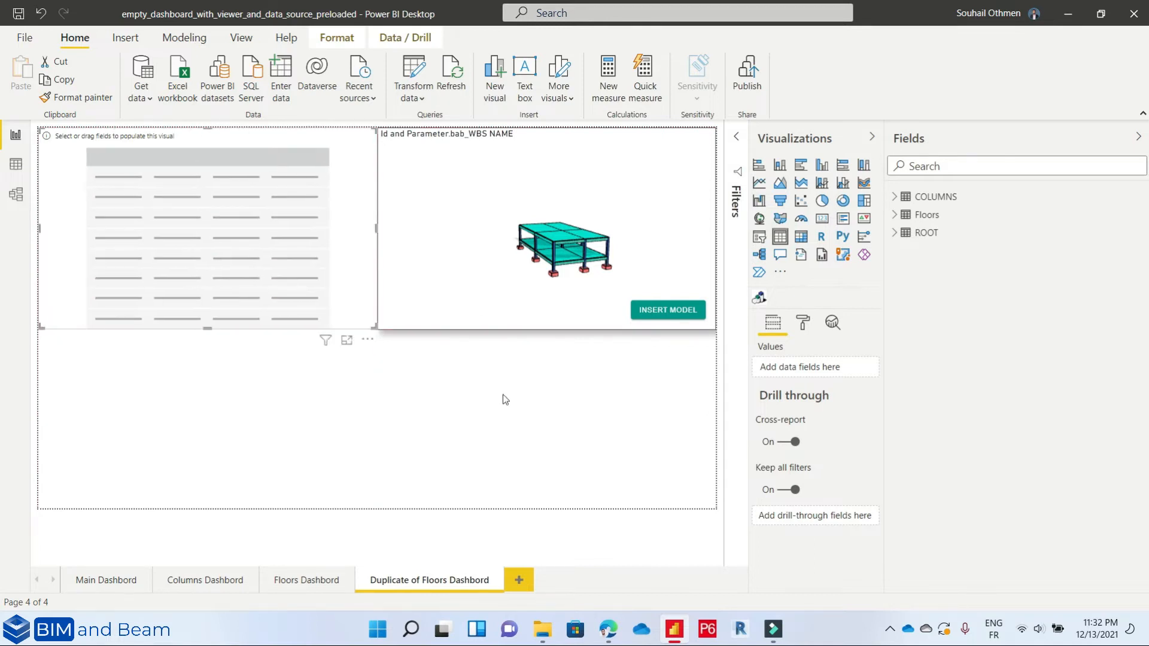
{"action": "left_click", "coordinate": [894, 232]}
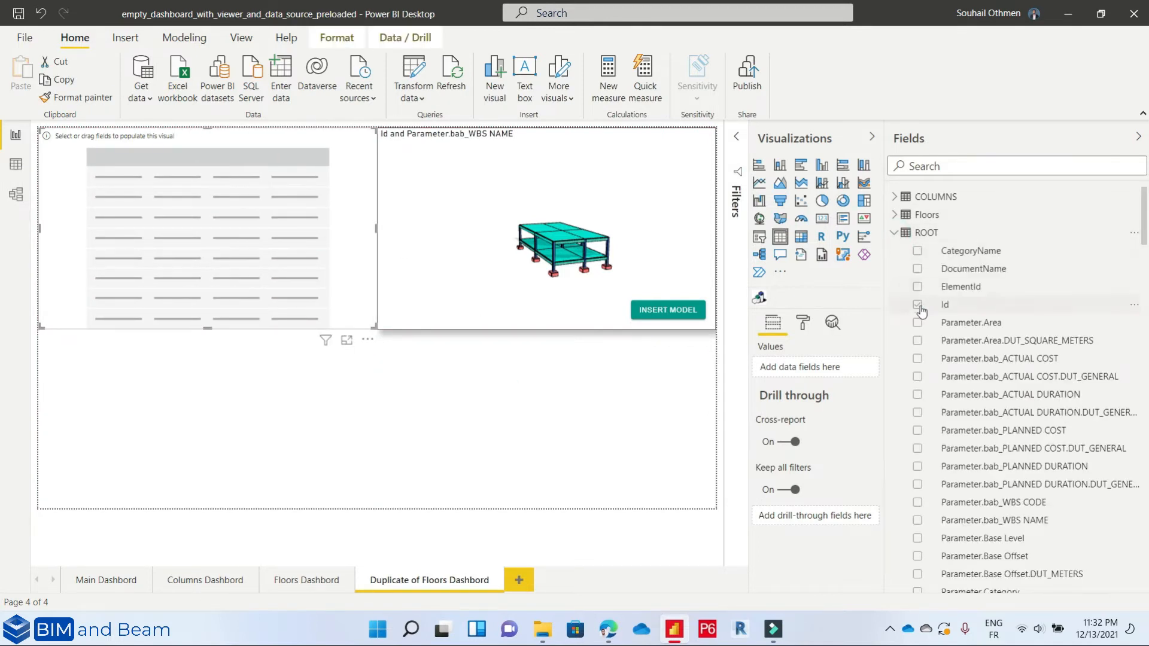
{"action": "left_click", "coordinate": [896, 233]}
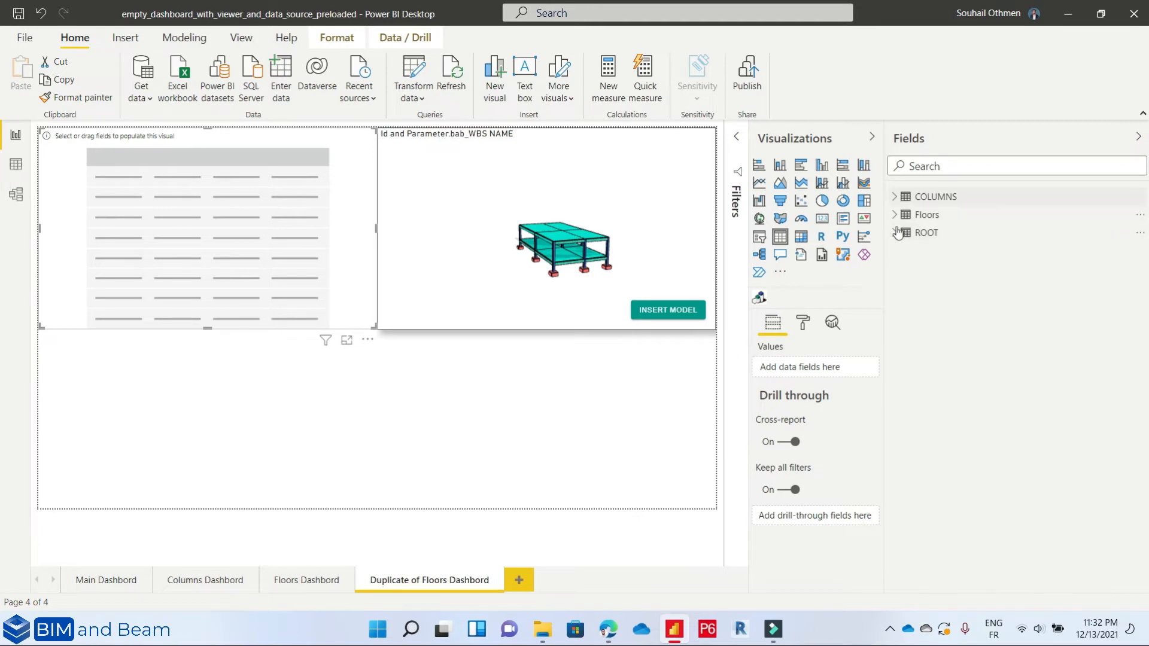
{"action": "left_click", "coordinate": [896, 233]}
{"action": "left_click", "coordinate": [917, 303]}
{"action": "left_click", "coordinate": [896, 233]}
- Add the Id field from COLUMNS to the table visual and remove the ROOT Id field from it
{"action": "left_click", "coordinate": [894, 196]}
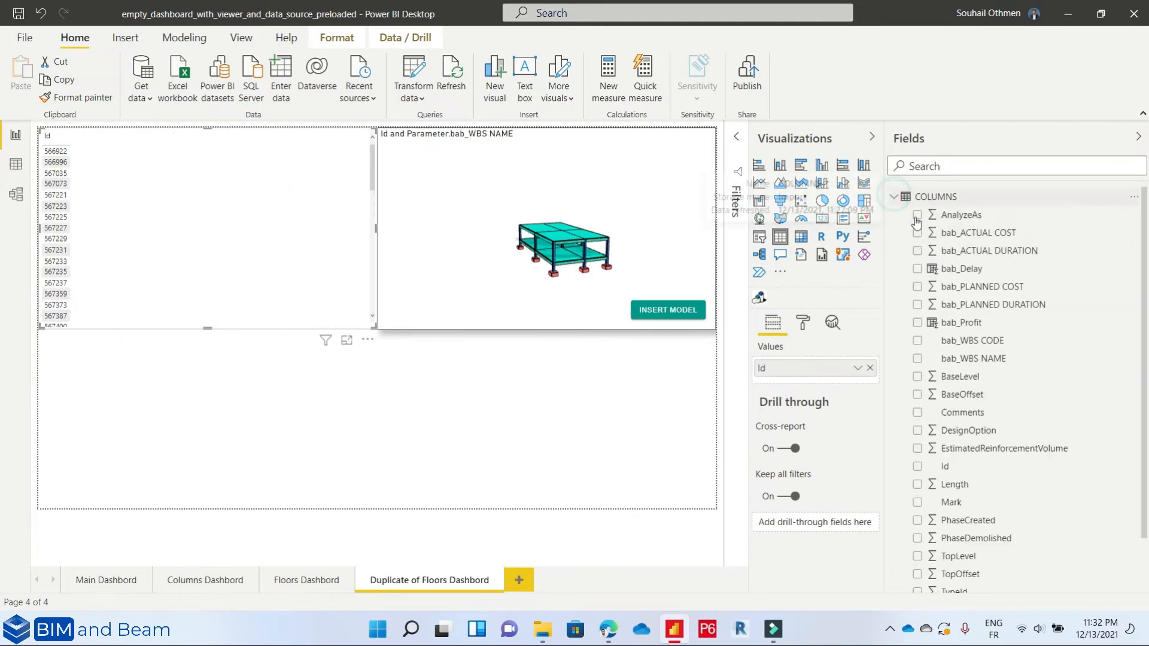
{"action": "left_click", "coordinate": [917, 466]}
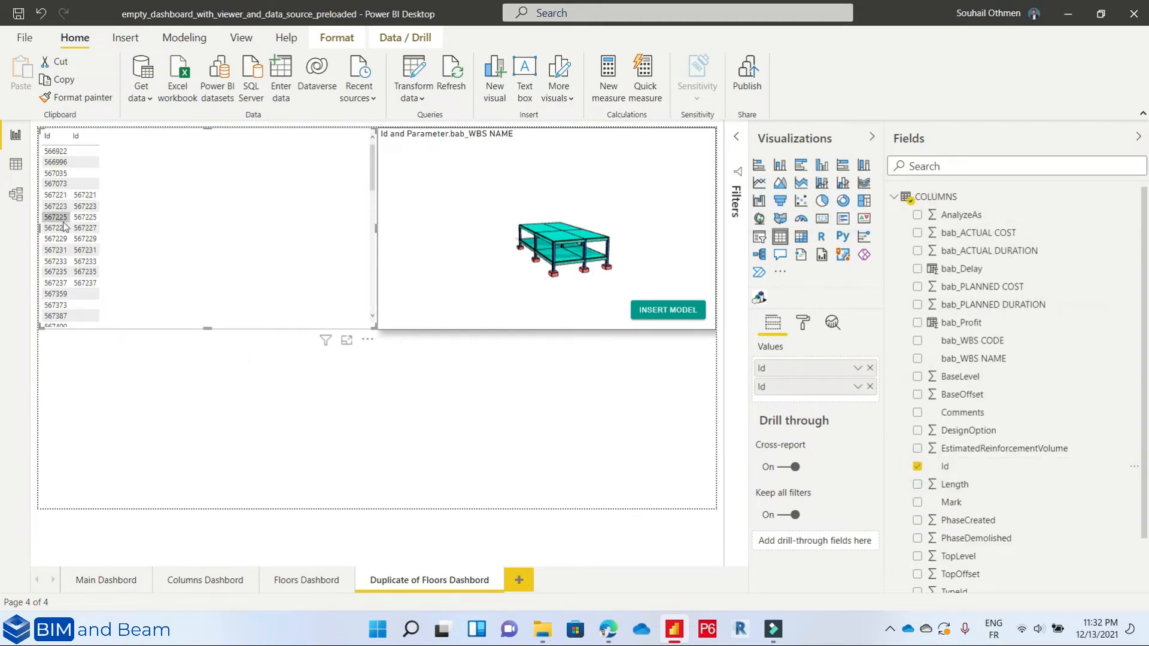
{"action": "left_click", "coordinate": [894, 197]}
{"action": "left_click", "coordinate": [896, 232]}
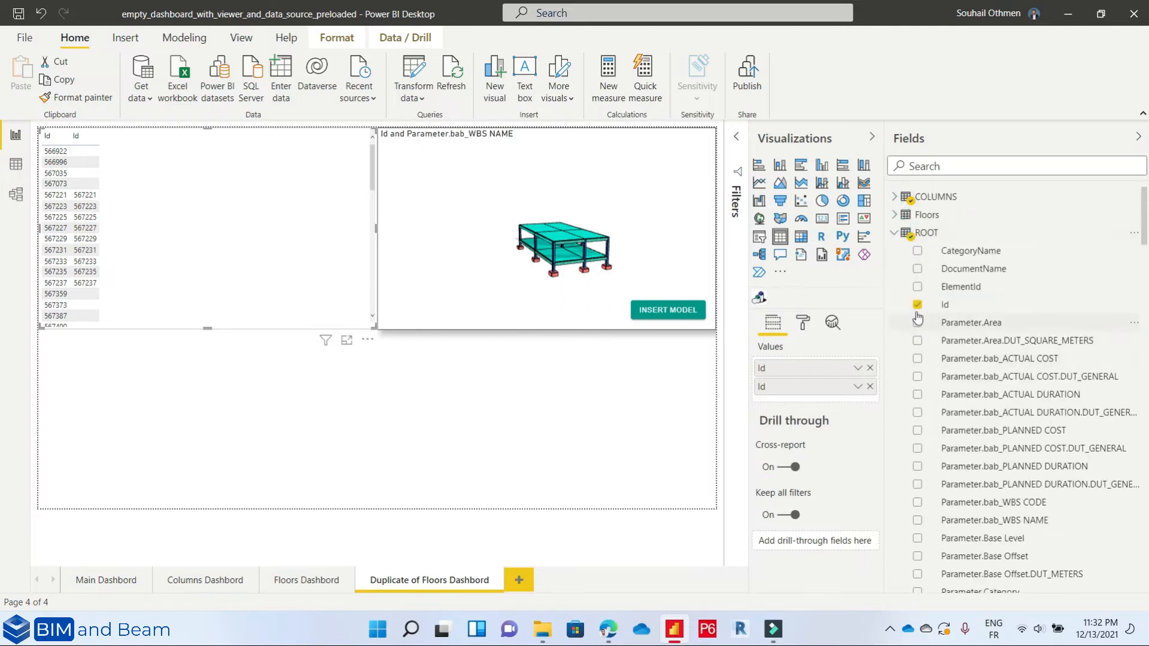
{"action": "left_click", "coordinate": [918, 306]}
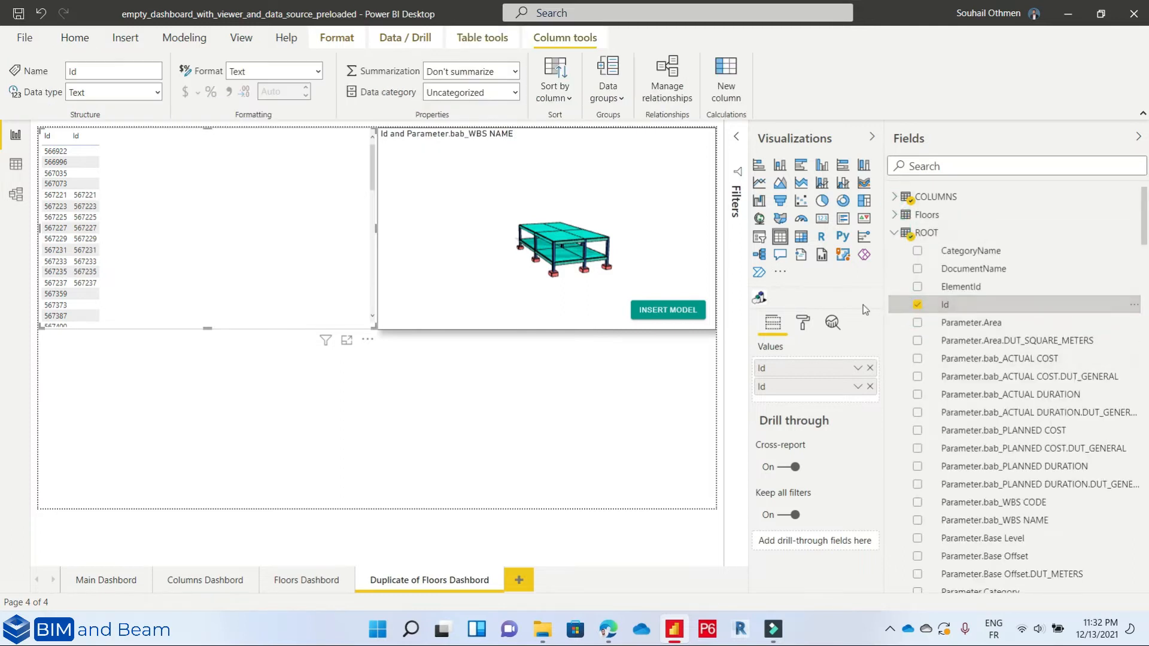
{"action": "left_click", "coordinate": [896, 232]}
- Add the Volume, bab_PLANNED COST and bab_ACTUAL COST fields from COLUMNS to the table visual
{"action": "left_click", "coordinate": [894, 196]}
{"action": "scroll", "coordinate": [919, 419], "scroll_direction": "down", "scroll_amount": 5}
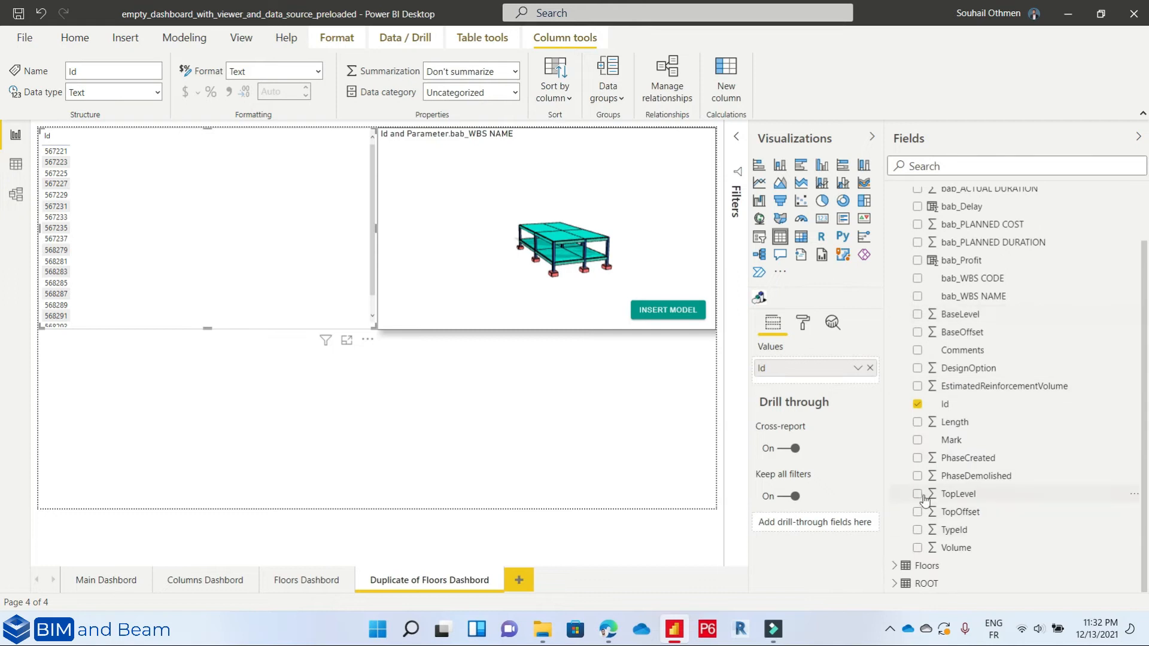
{"action": "left_click", "coordinate": [919, 548]}
{"action": "scroll", "coordinate": [966, 437], "scroll_direction": "up", "scroll_amount": 2}
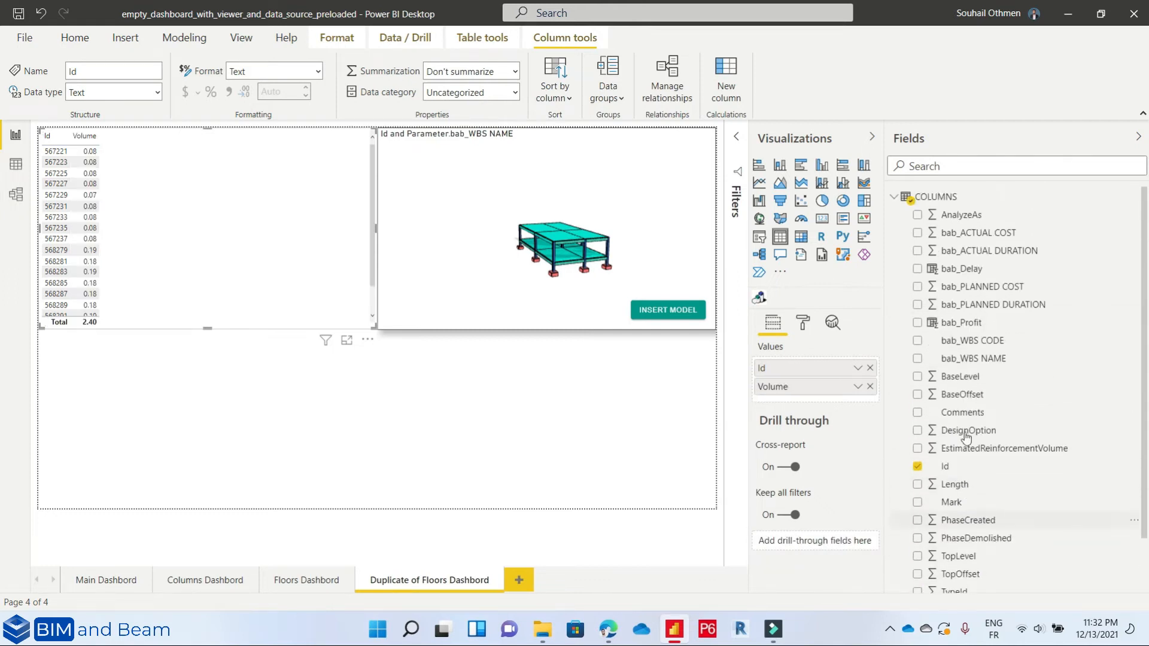
{"action": "left_click", "coordinate": [919, 287]}
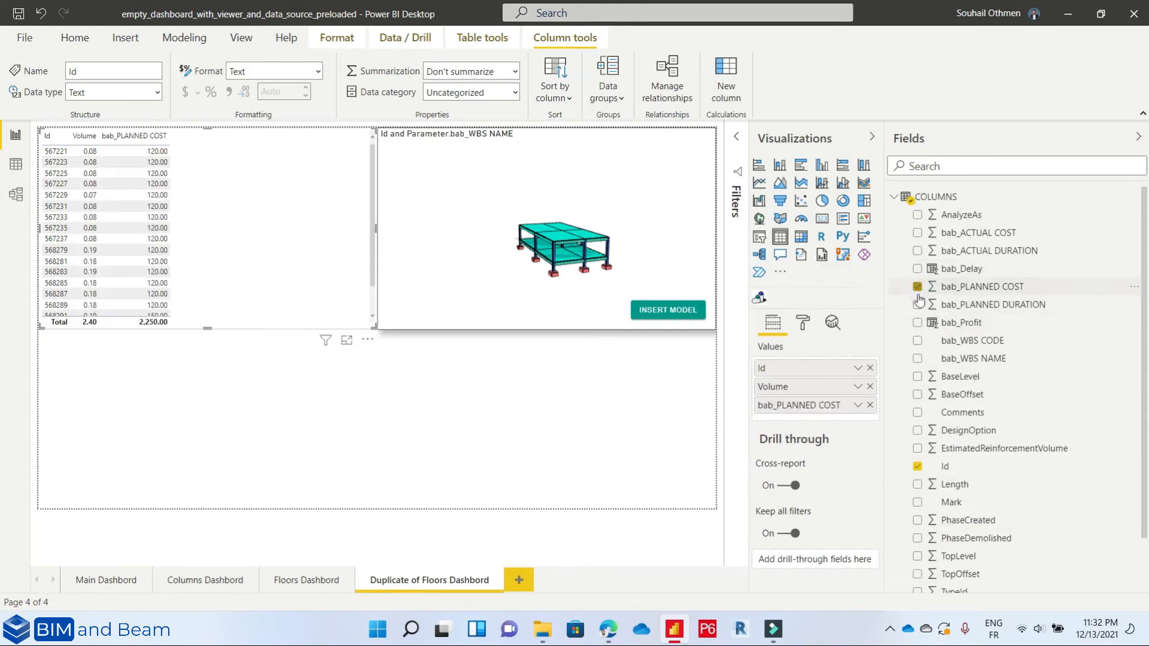
{"action": "left_click", "coordinate": [918, 233]}
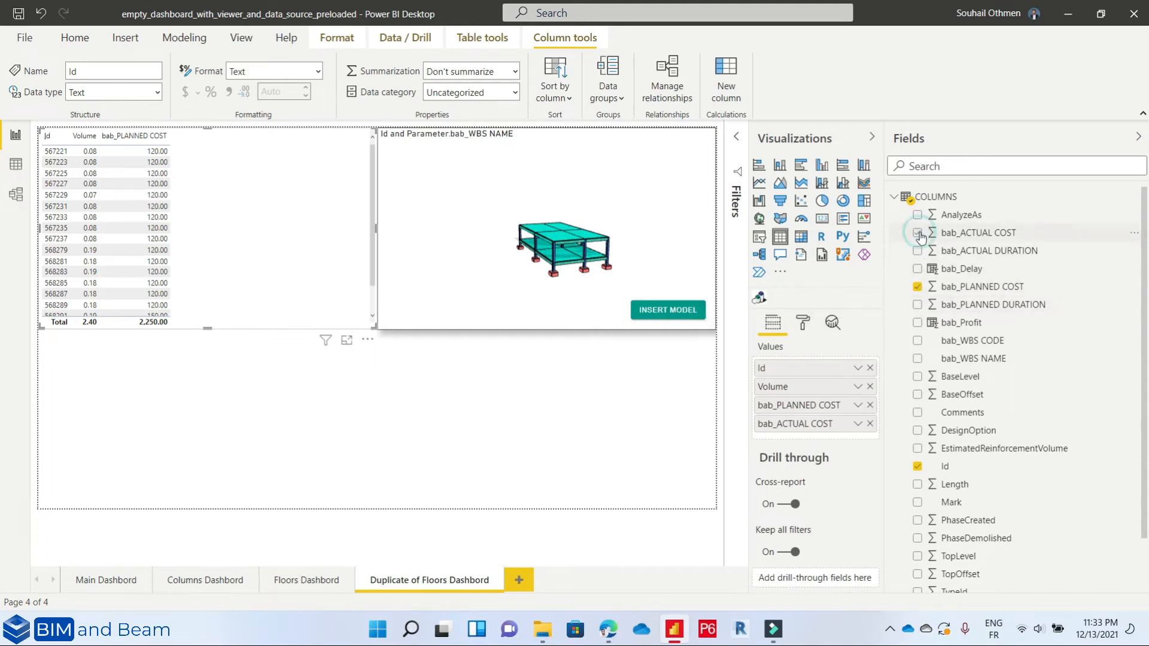
- Add bab_PLANNED DURATION, bab_ACTUAL DURATION, bab_Delay and bab_Profit from COLUMNS to the table visual
{"action": "left_click", "coordinate": [918, 305]}
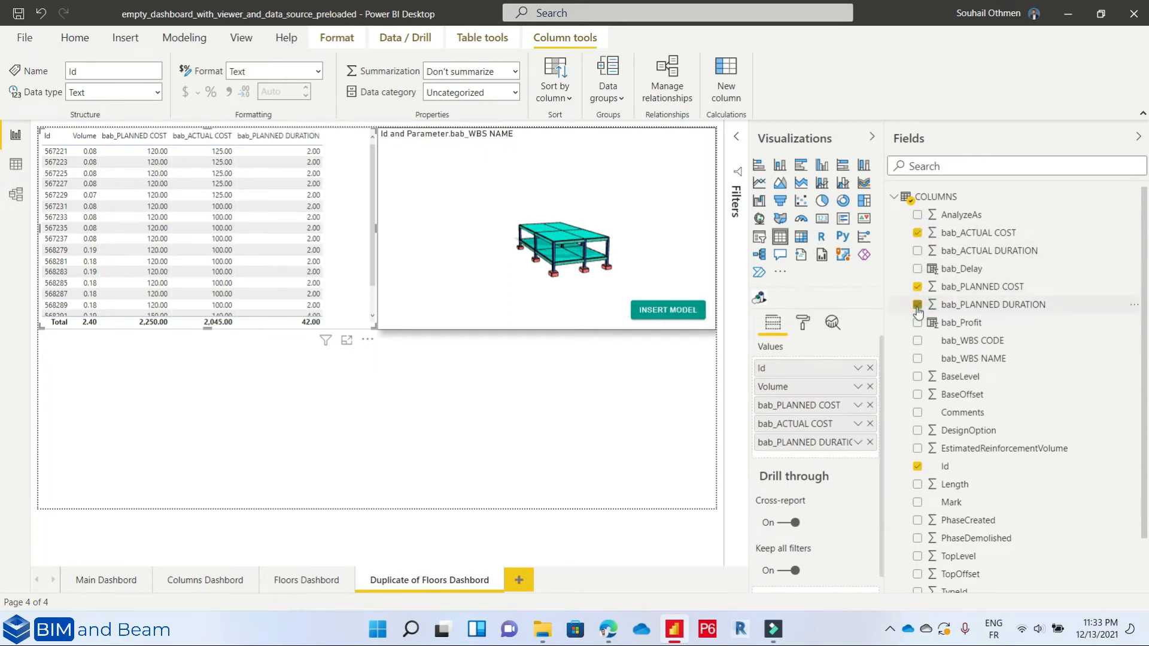
{"action": "left_click", "coordinate": [918, 251]}
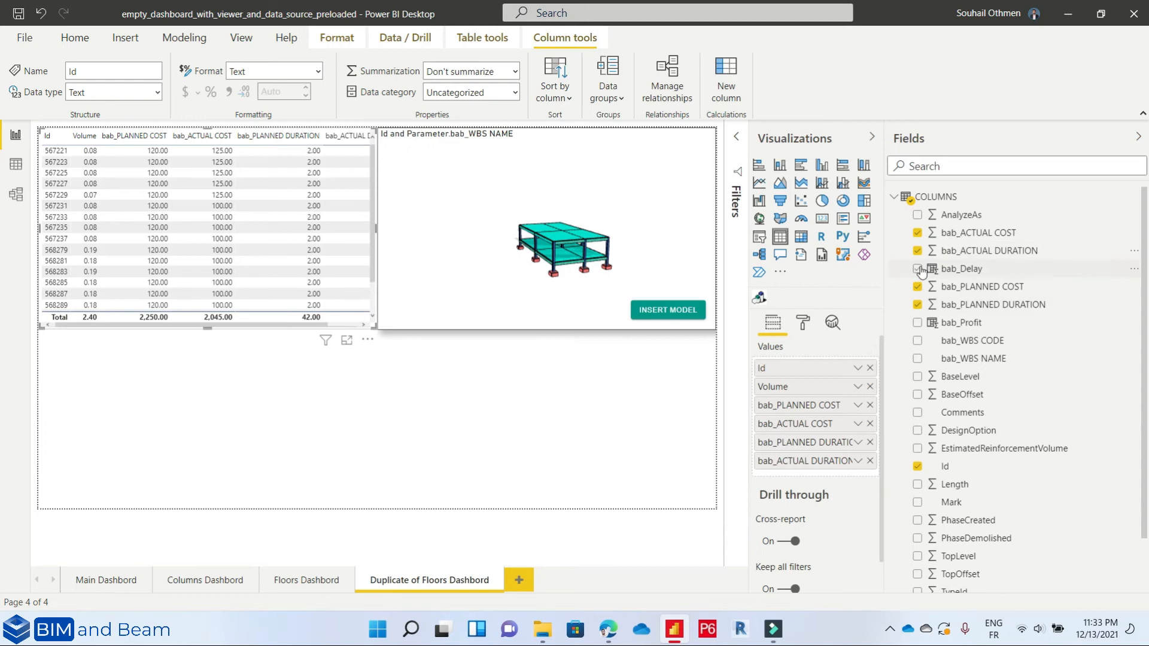
{"action": "left_click", "coordinate": [917, 269]}
{"action": "left_click", "coordinate": [918, 322]}
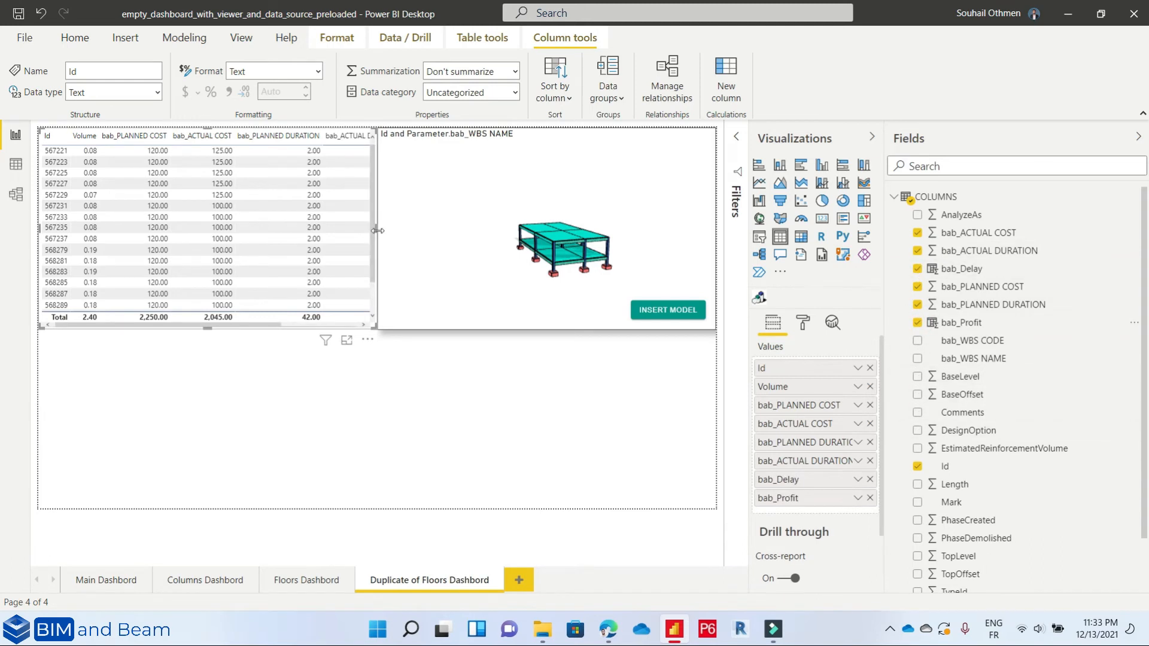
- Collapse the Visualizations pane, then widen the table and narrow the 3D viewer so that every table column fits
{"action": "left_click_drag", "start_coordinate": [377, 230], "coordinate": [471, 230]}
{"action": "left_click_drag", "start_coordinate": [380, 234], "coordinate": [471, 229]}
{"action": "left_click_drag", "start_coordinate": [292, 325], "coordinate": [252, 326]}
{"action": "left_click", "coordinate": [873, 140]}
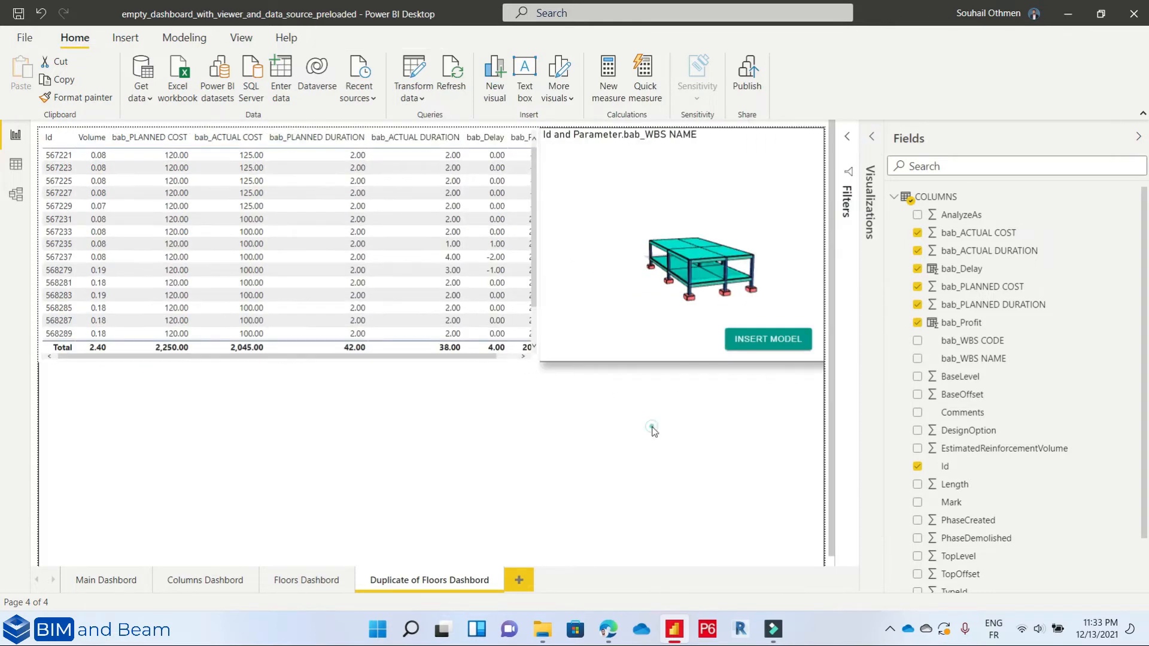
{"action": "left_click", "coordinate": [557, 248]}
{"action": "left_click_drag", "start_coordinate": [539, 243], "coordinate": [567, 248]}
{"action": "left_click", "coordinate": [535, 255]}
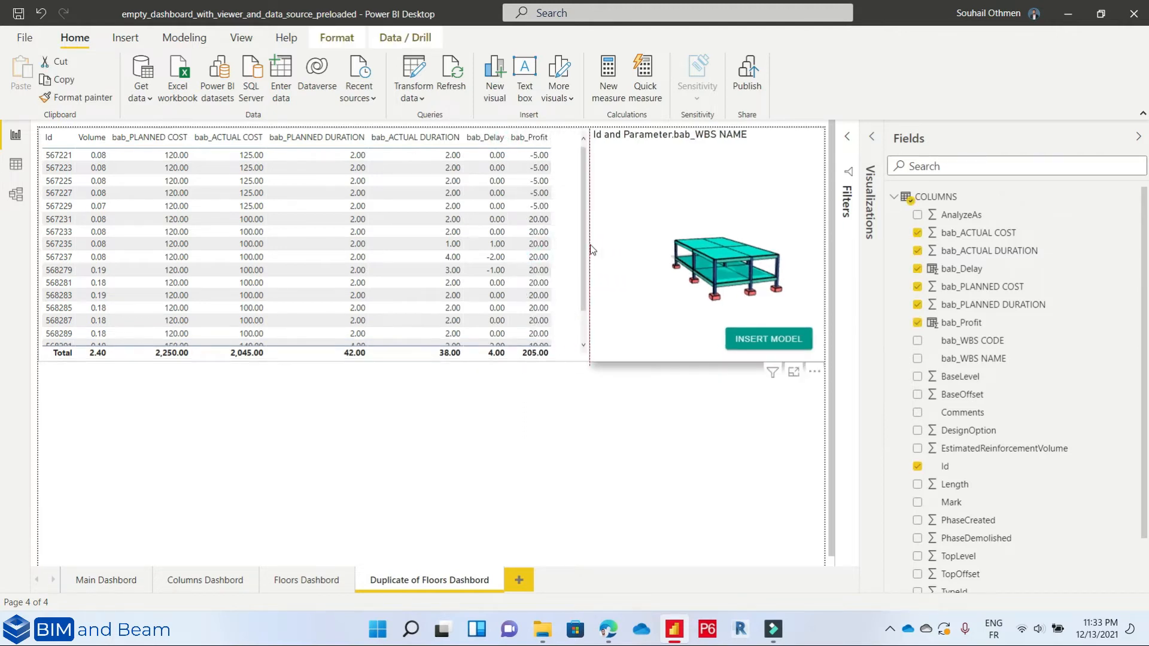
{"action": "left_click", "coordinate": [537, 383]}
{"action": "scroll", "coordinate": [456, 291], "scroll_direction": "down", "scroll_amount": 3}
{"action": "scroll", "coordinate": [456, 300], "scroll_direction": "up", "scroll_amount": 1}
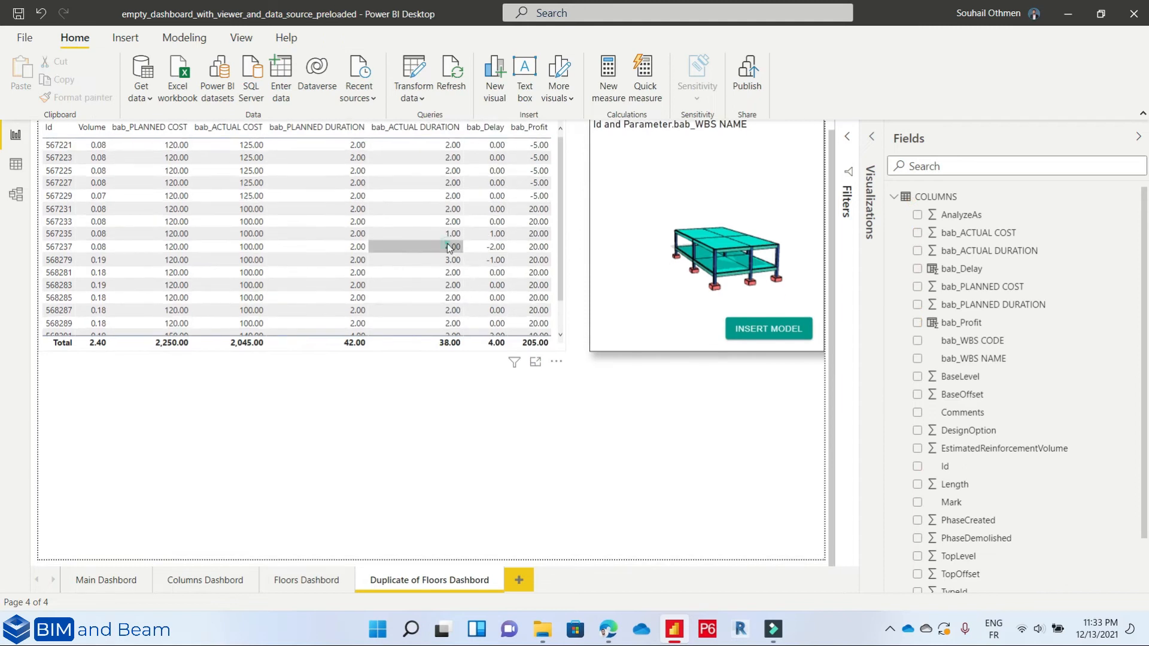
- Select individual rows of the table in turn to examine how the 3D viewer responds to each selection
{"action": "left_click", "coordinate": [461, 246]}
{"action": "scroll", "coordinate": [651, 276], "scroll_direction": "up", "scroll_amount": 3}
{"action": "scroll", "coordinate": [662, 275], "scroll_direction": "down", "scroll_amount": 4}
{"action": "left_click", "coordinate": [417, 208]}
{"action": "left_click", "coordinate": [435, 299]}
{"action": "left_click", "coordinate": [448, 323]}
{"action": "left_click", "coordinate": [480, 248]}
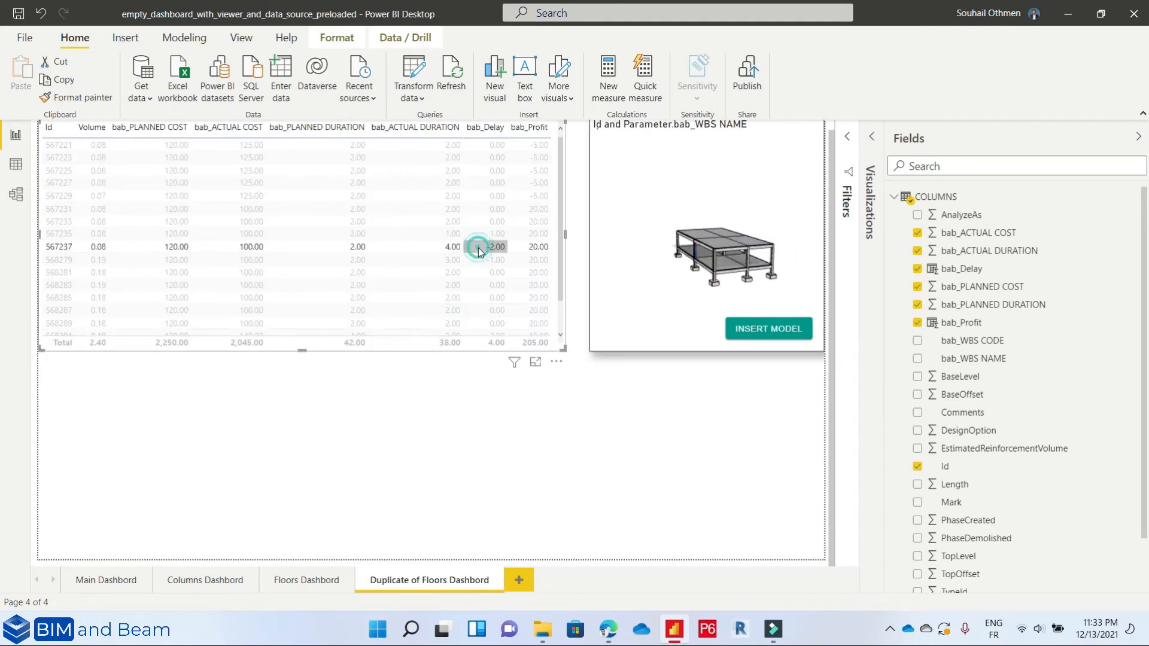
{"action": "left_click", "coordinate": [203, 283]}
{"action": "left_click", "coordinate": [318, 422]}
{"action": "left_click", "coordinate": [459, 419]}
{"action": "left_click", "coordinate": [531, 224]}
{"action": "left_click", "coordinate": [648, 223]}
{"action": "left_click", "coordinate": [502, 184]}
{"action": "scroll", "coordinate": [360, 278], "scroll_direction": "up", "scroll_amount": 1}
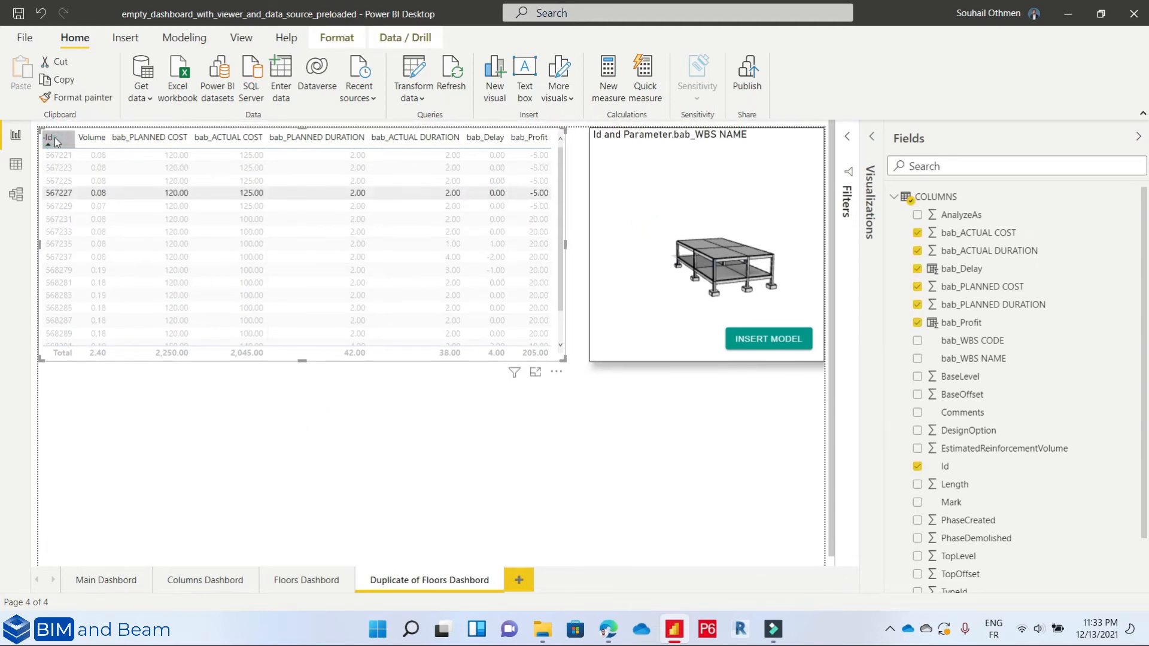
- Sort the table by bab_Delay in ascending order and extend the 3D viewer's edge closer to the table
{"action": "left_click", "coordinate": [495, 137]}
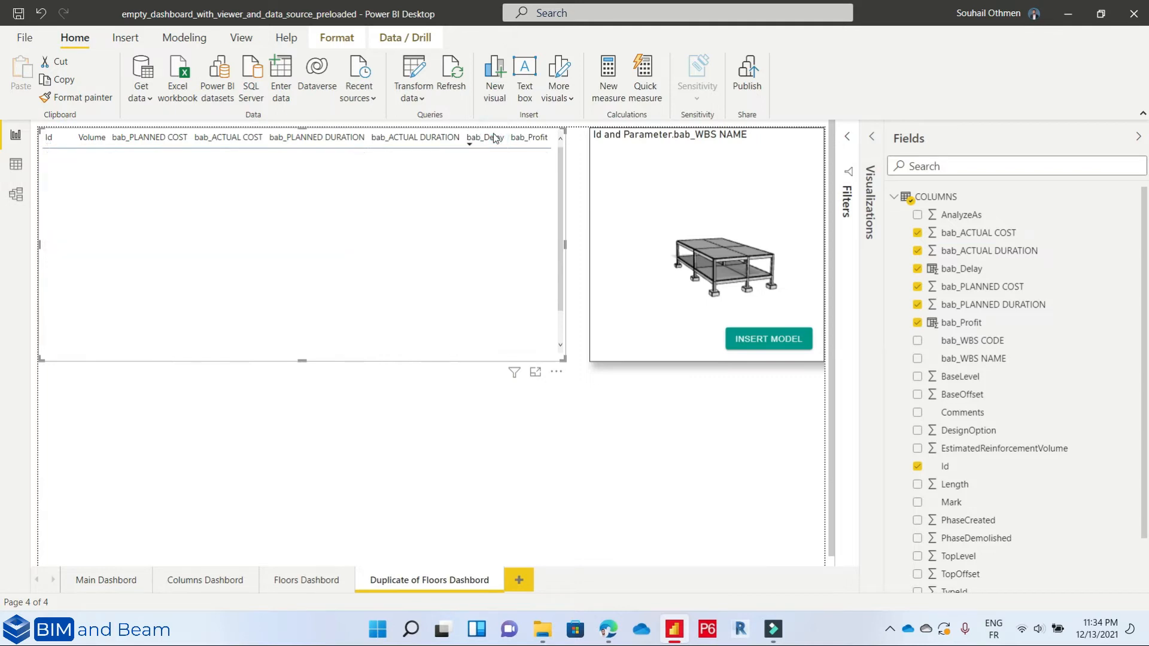
{"action": "left_click", "coordinate": [588, 223]}
{"action": "left_click", "coordinate": [614, 259]}
{"action": "left_click_drag", "start_coordinate": [589, 244], "coordinate": [577, 244]}
{"action": "left_click", "coordinate": [586, 453]}
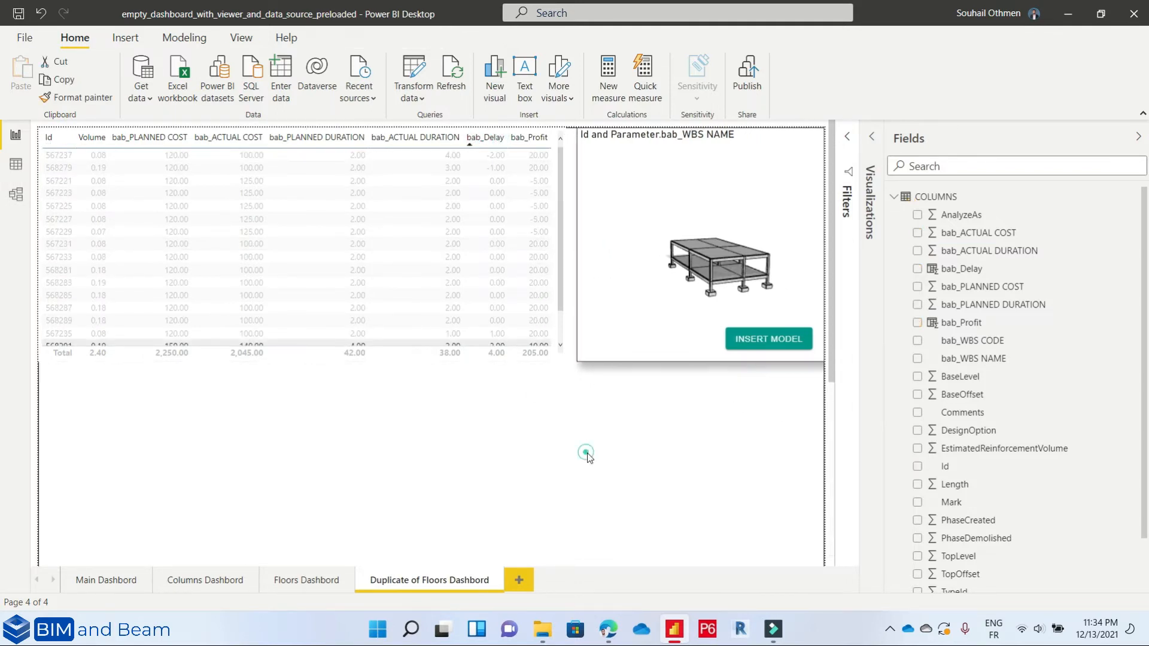
{"action": "scroll", "coordinate": [424, 321], "scroll_direction": "down", "scroll_amount": 3}
{"action": "left_click", "coordinate": [446, 343]}
{"action": "scroll", "coordinate": [465, 272], "scroll_direction": "up", "scroll_amount": 3}
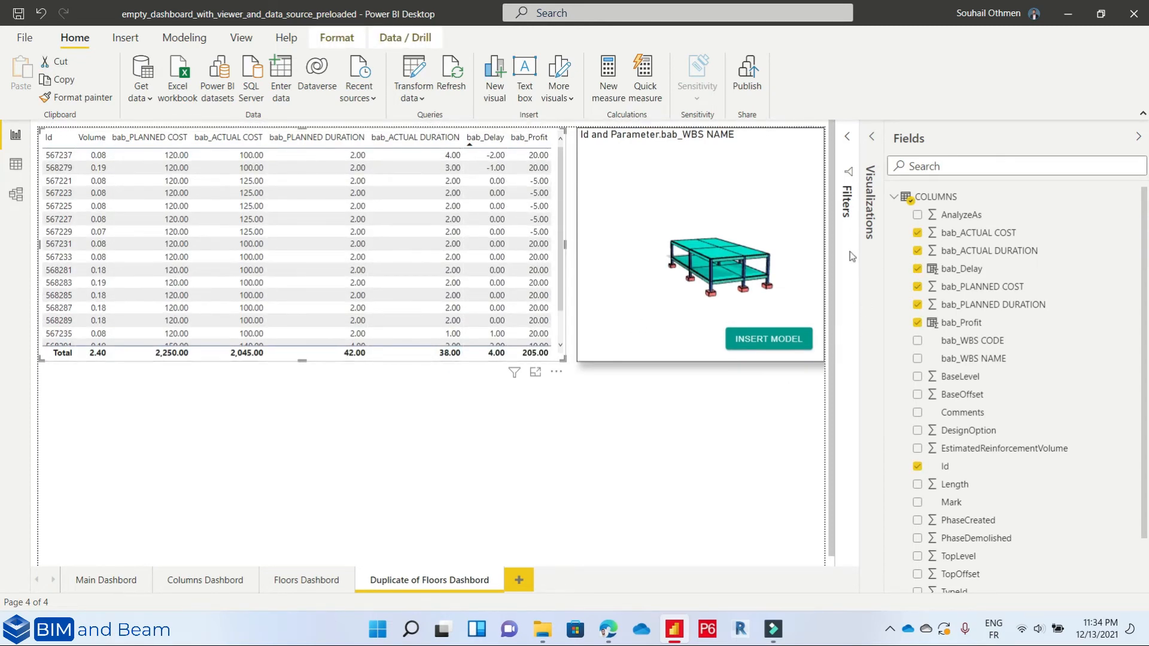
- Add bab_Delay from COLUMNS as a page-level filter showing items whose value is greater than 0
{"action": "left_click", "coordinate": [729, 441]}
{"action": "left_click", "coordinate": [848, 137]}
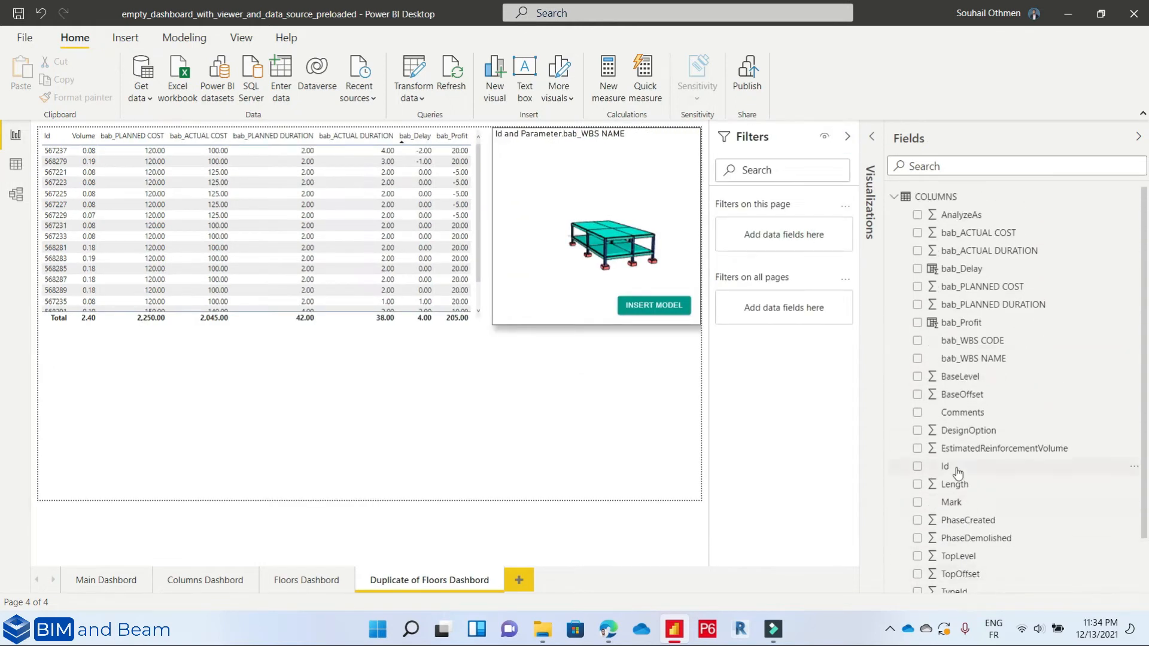
{"action": "left_click_drag", "start_coordinate": [963, 272], "coordinate": [785, 236]}
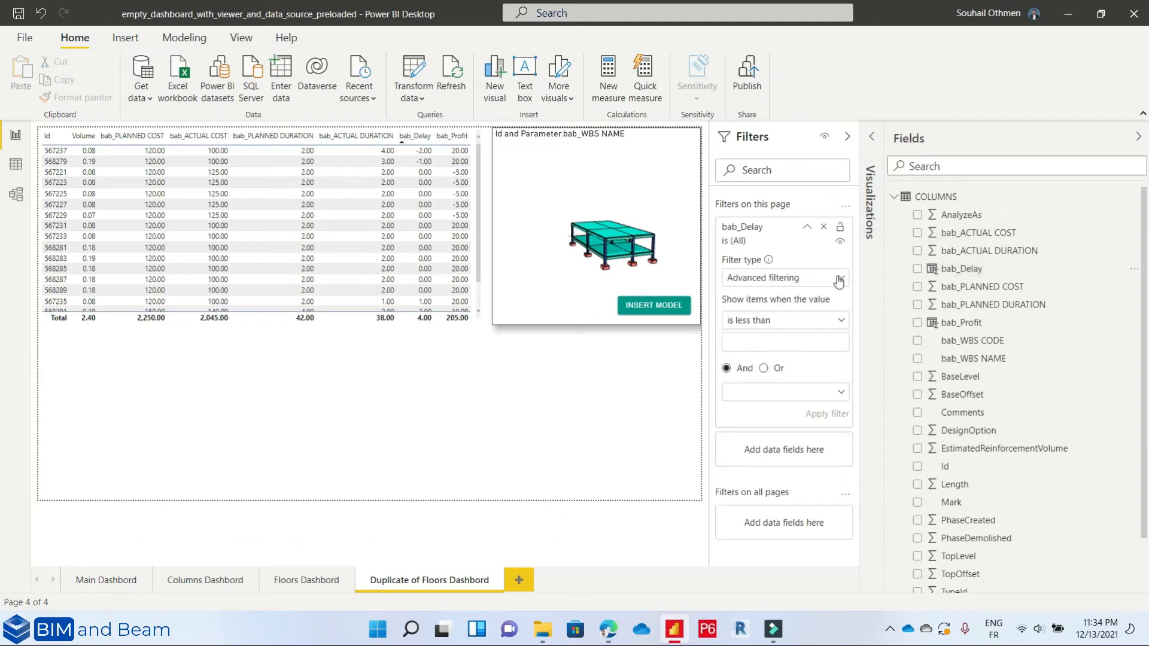
{"action": "left_click", "coordinate": [838, 322]}
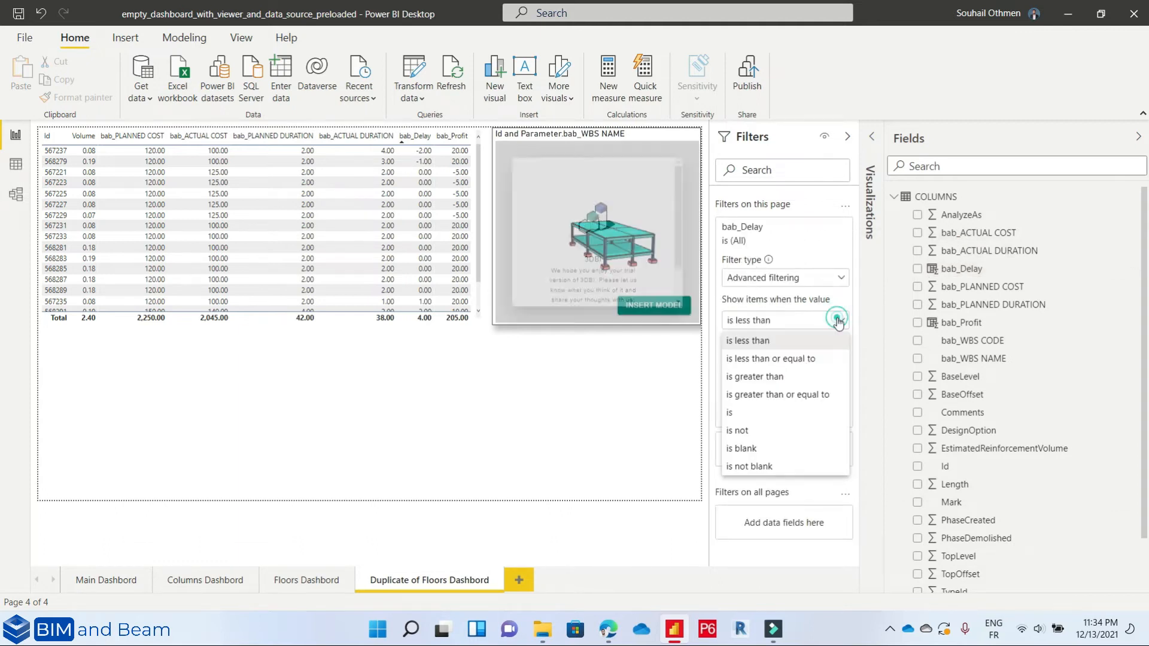
{"action": "left_click", "coordinate": [752, 380]}
{"action": "left_click", "coordinate": [793, 339]}
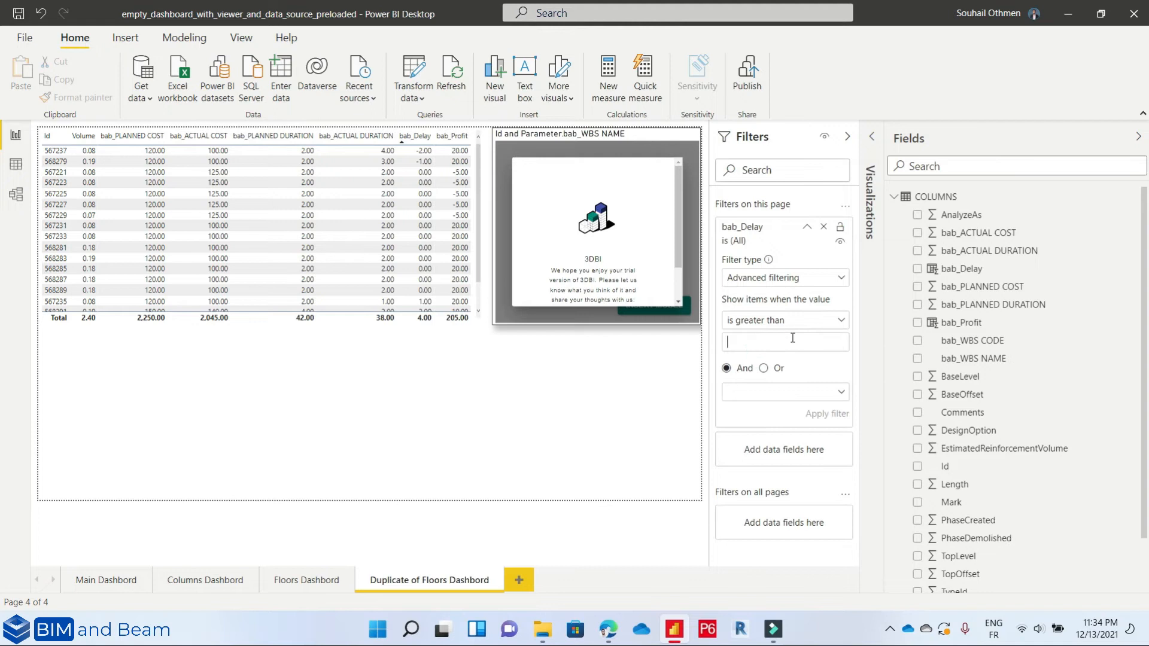
{"action": "left_click", "coordinate": [826, 414]}
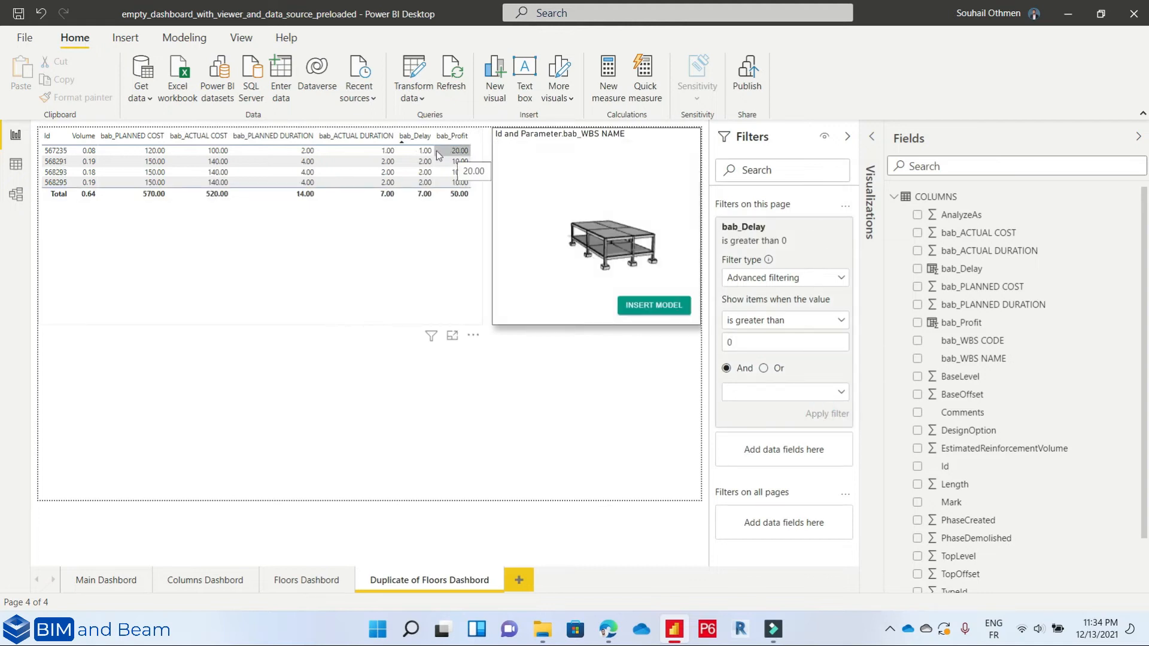
- Select table rows with a positive delay to examine how the 3D viewer responds, and clear the selection
{"action": "left_click", "coordinate": [437, 151]}
{"action": "left_click", "coordinate": [422, 182]}
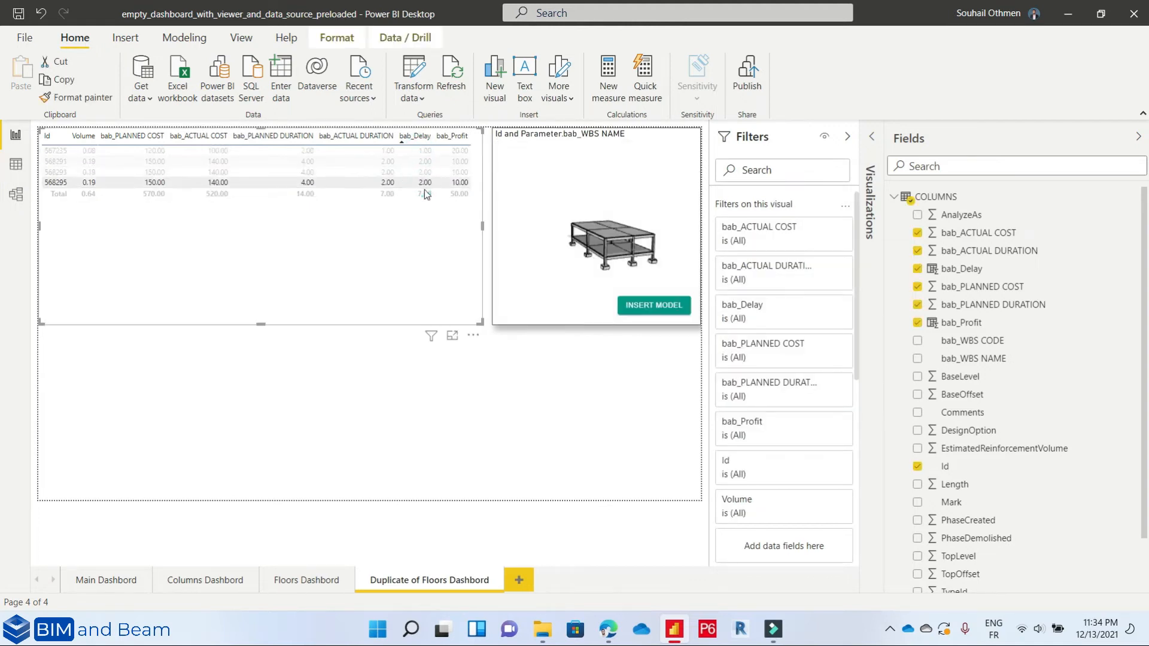
{"action": "left_click", "coordinate": [425, 194]}
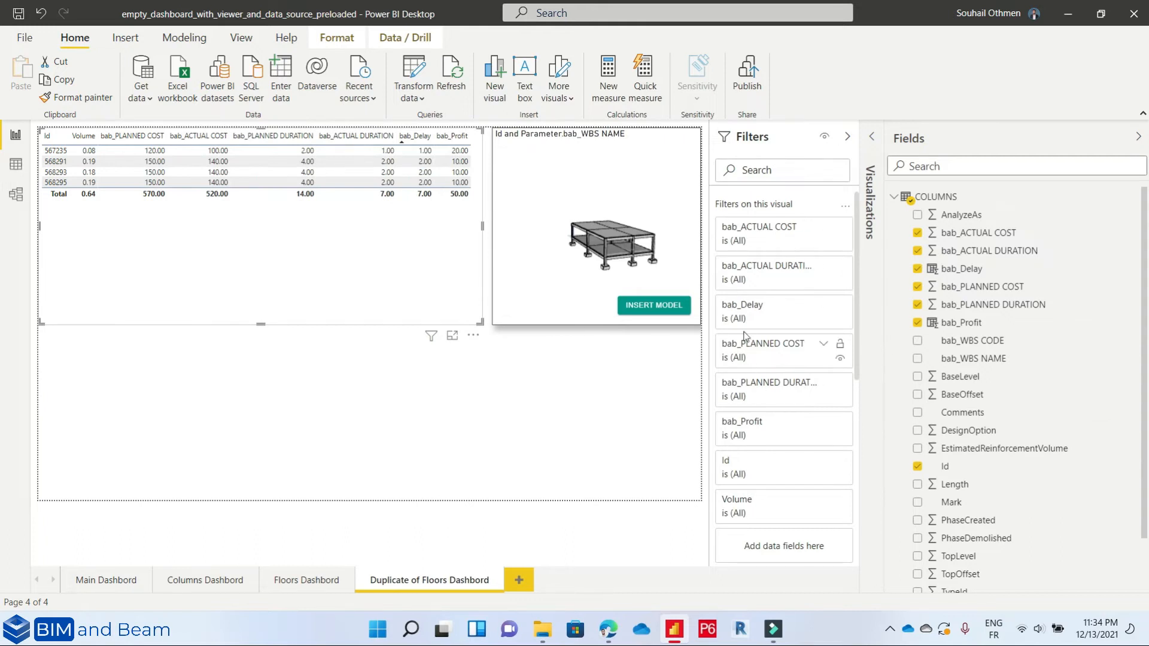
- Change the page-level bab_Delay filter to show items whose value is less than 0
{"action": "left_click", "coordinate": [824, 306]}
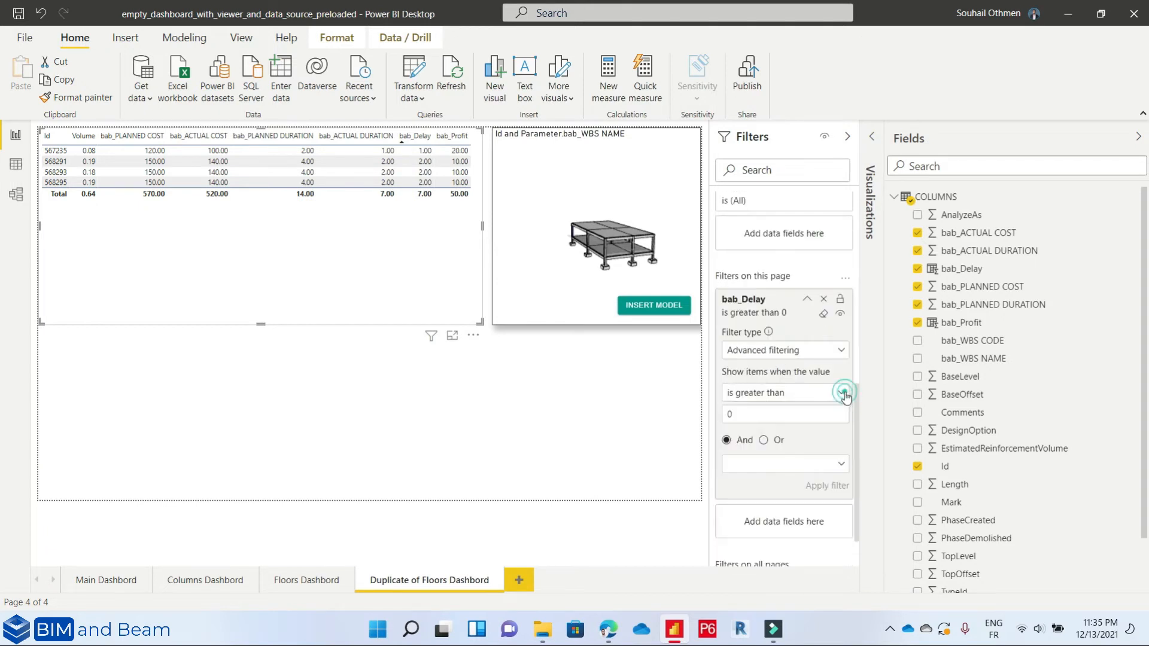
{"action": "left_click", "coordinate": [843, 394]}
{"action": "left_click", "coordinate": [776, 415]}
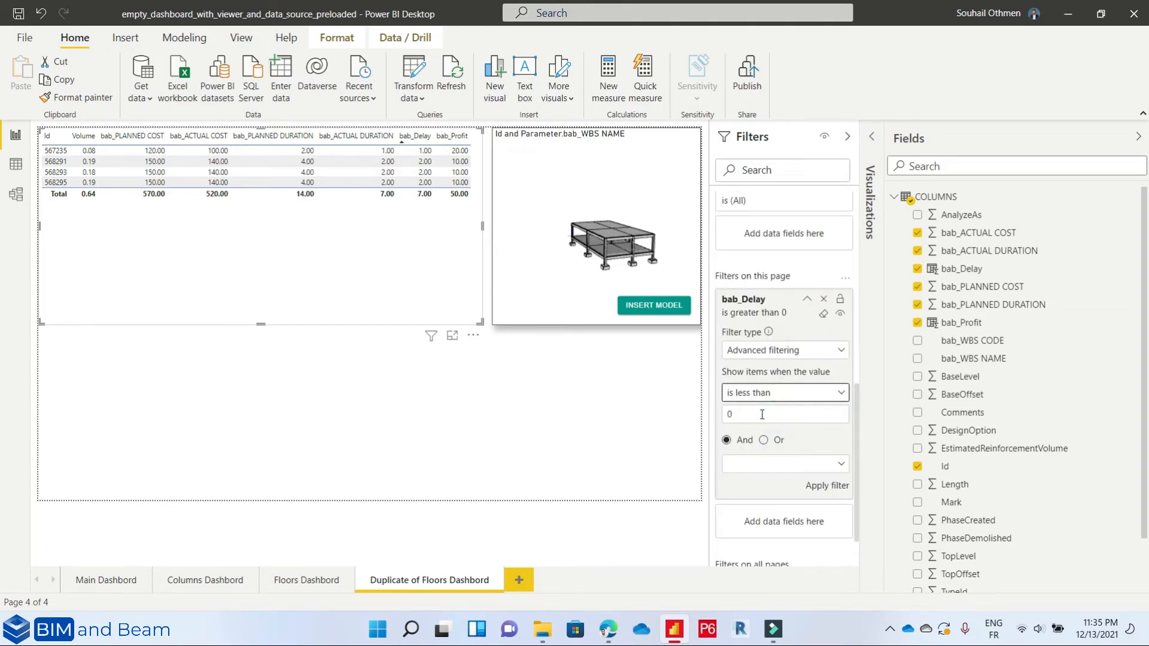
{"action": "left_click", "coordinate": [820, 485]}
- Select the rows with Ids 567237 and 568279 in turn and inspect the corresponding columns in the 3D viewer
{"action": "left_click", "coordinate": [584, 277]}
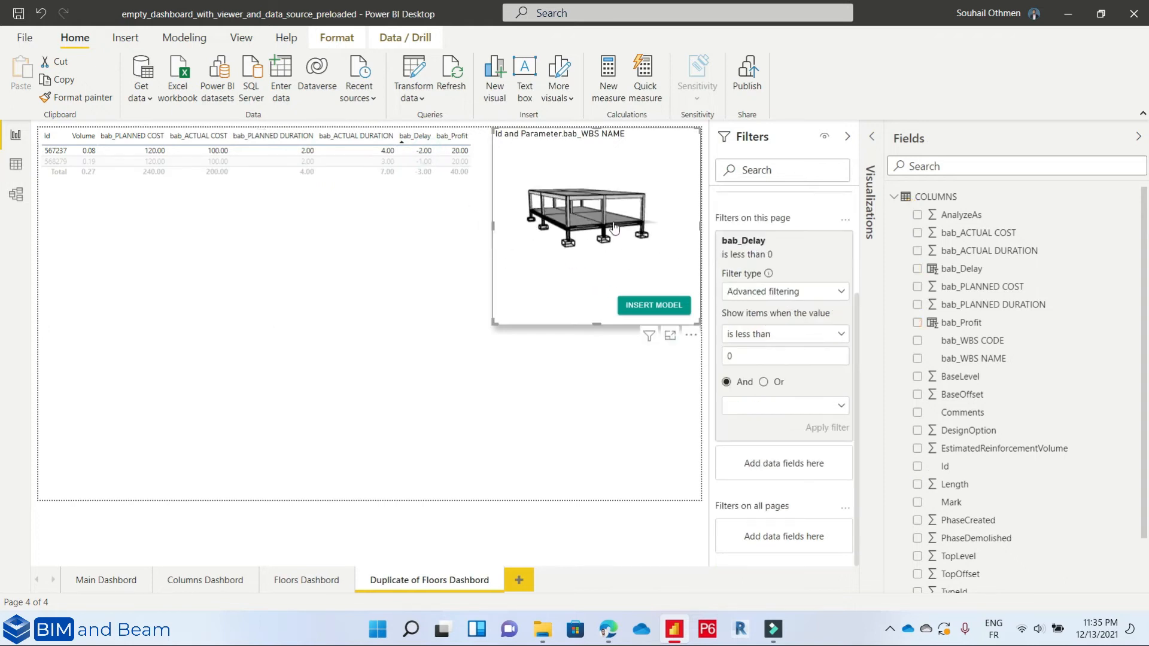
{"action": "left_click", "coordinate": [464, 161]}
{"action": "left_click", "coordinate": [568, 268]}
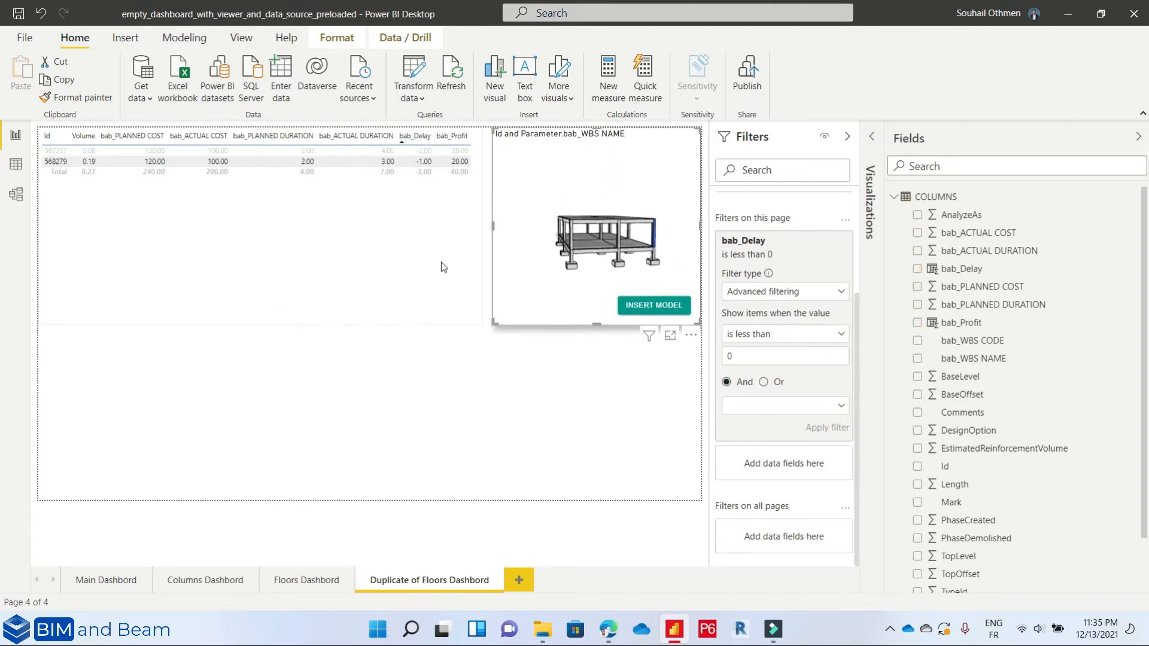
{"action": "left_click", "coordinate": [441, 225]}
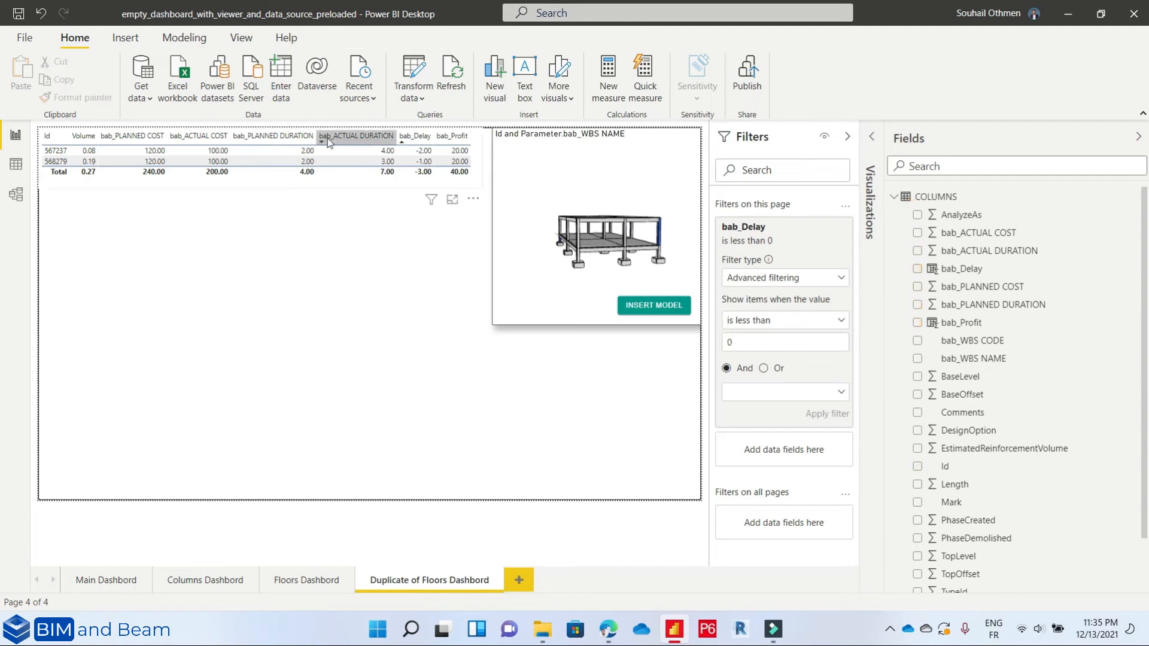
- Shorten the table visual to fit its rows and try several report themes, finishing on the blue theme
{"action": "left_click", "coordinate": [249, 184]}
{"action": "left_click", "coordinate": [242, 37]}
{"action": "left_click", "coordinate": [213, 91]}
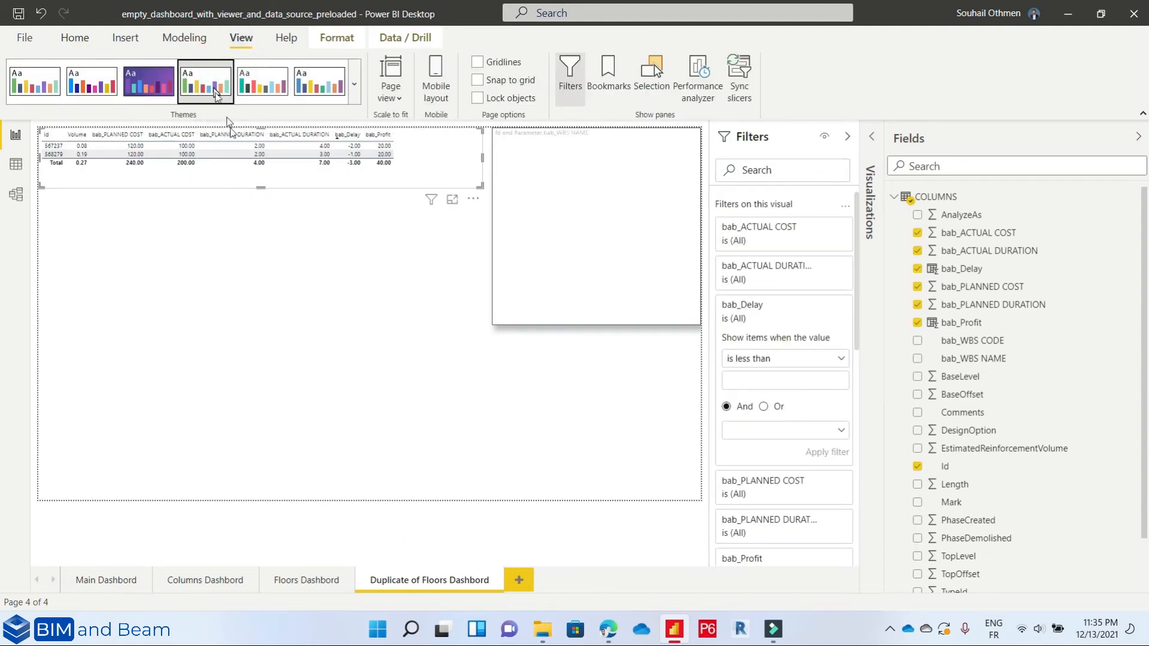
{"action": "left_click", "coordinate": [263, 87]}
{"action": "left_click", "coordinate": [320, 85]}
{"action": "left_click", "coordinate": [91, 84]}
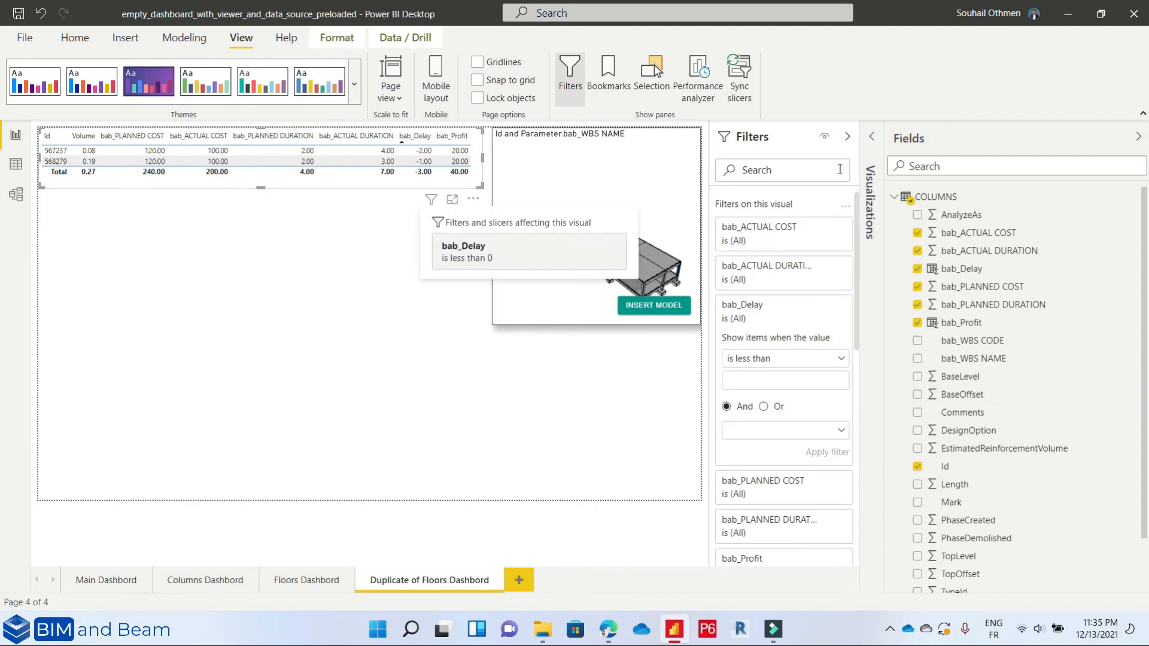
- Collapse the Filters pane, turn on the table visual's title and set its text to COLUMNS REPORT
{"action": "left_click", "coordinate": [848, 137]}
{"action": "left_click", "coordinate": [869, 139]}
{"action": "left_click", "coordinate": [803, 325]}
{"action": "left_click", "coordinate": [847, 424]}
{"action": "left_click", "coordinate": [794, 469]}
{"action": "type", "text": "co"}
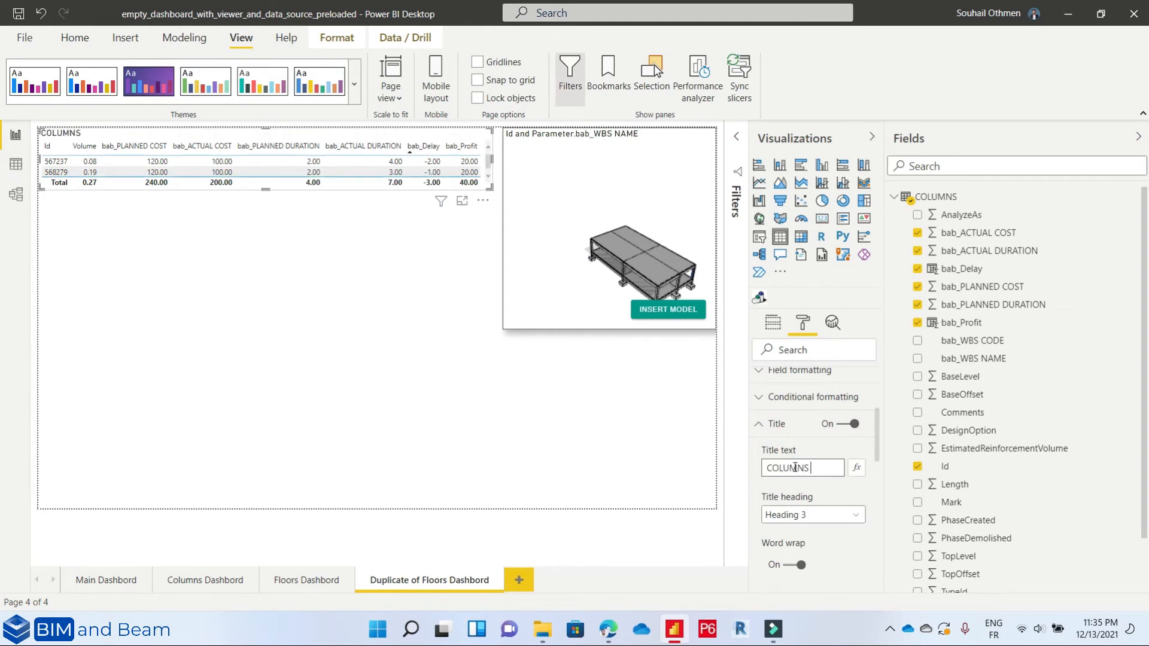
{"action": "left_click", "coordinate": [662, 449]}
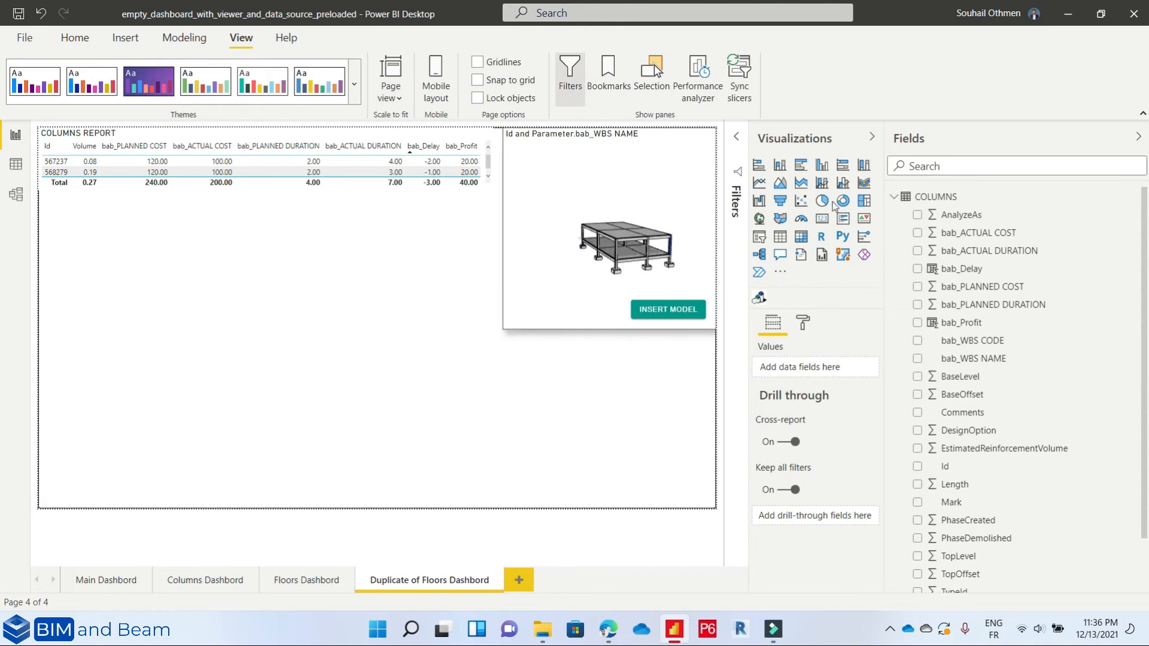
- Insert a pie chart directly below the table, reduce its height and width, and align it with the page's left edge
{"action": "left_click_drag", "start_coordinate": [265, 374], "coordinate": [268, 208]}
{"action": "left_click", "coordinate": [266, 455]}
{"action": "left_click", "coordinate": [282, 403]}
{"action": "left_click_drag", "start_coordinate": [265, 451], "coordinate": [266, 358]}
{"action": "left_click", "coordinate": [493, 277]}
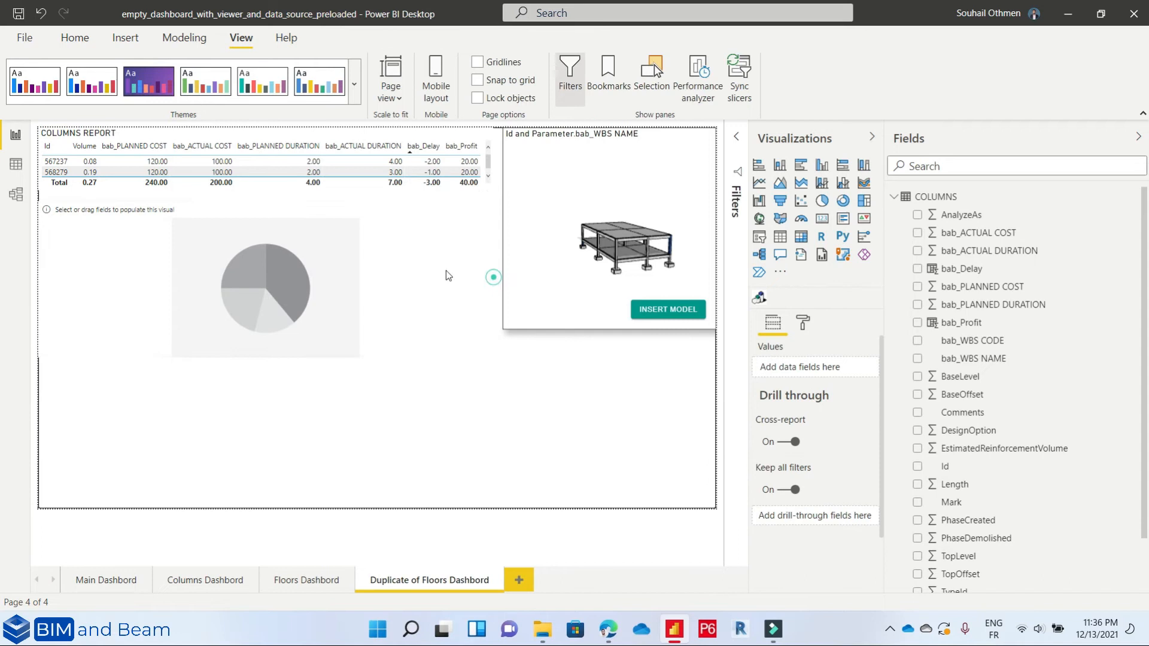
{"action": "left_click", "coordinate": [306, 282]}
{"action": "left_click_drag", "start_coordinate": [494, 279], "coordinate": [233, 279]}
{"action": "left_click", "coordinate": [319, 283]}
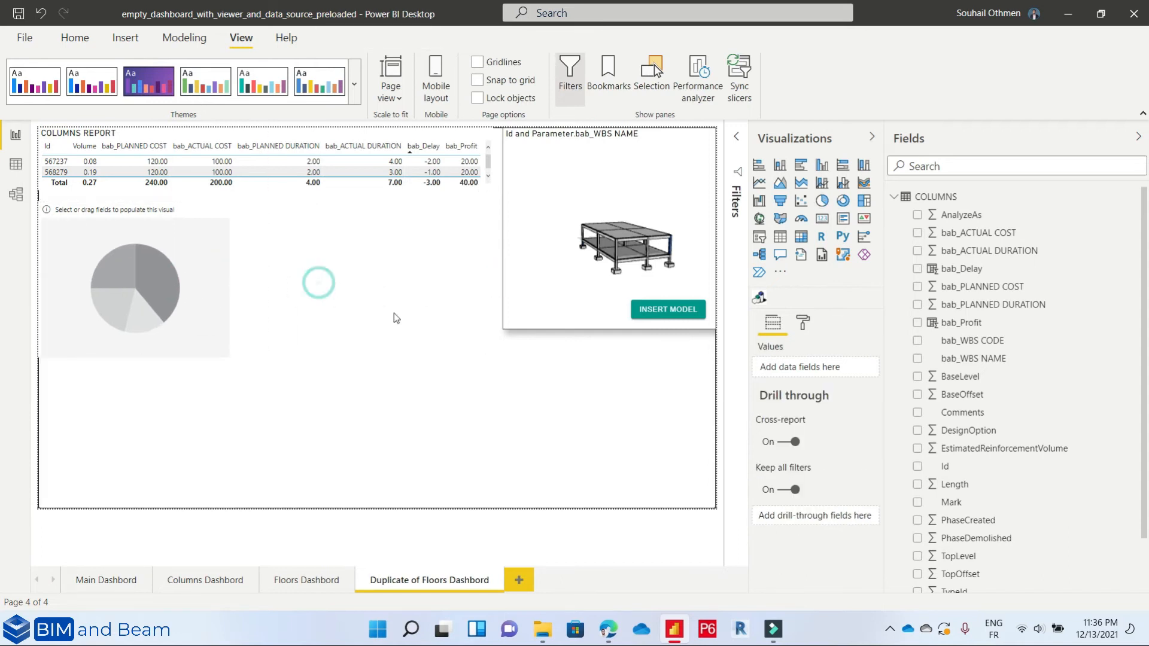
- Add bab_PLANNED COST and bab_ACTUAL COST from COLUMNS as the pie chart's values and highlight a slice
{"action": "left_click", "coordinate": [920, 290]}
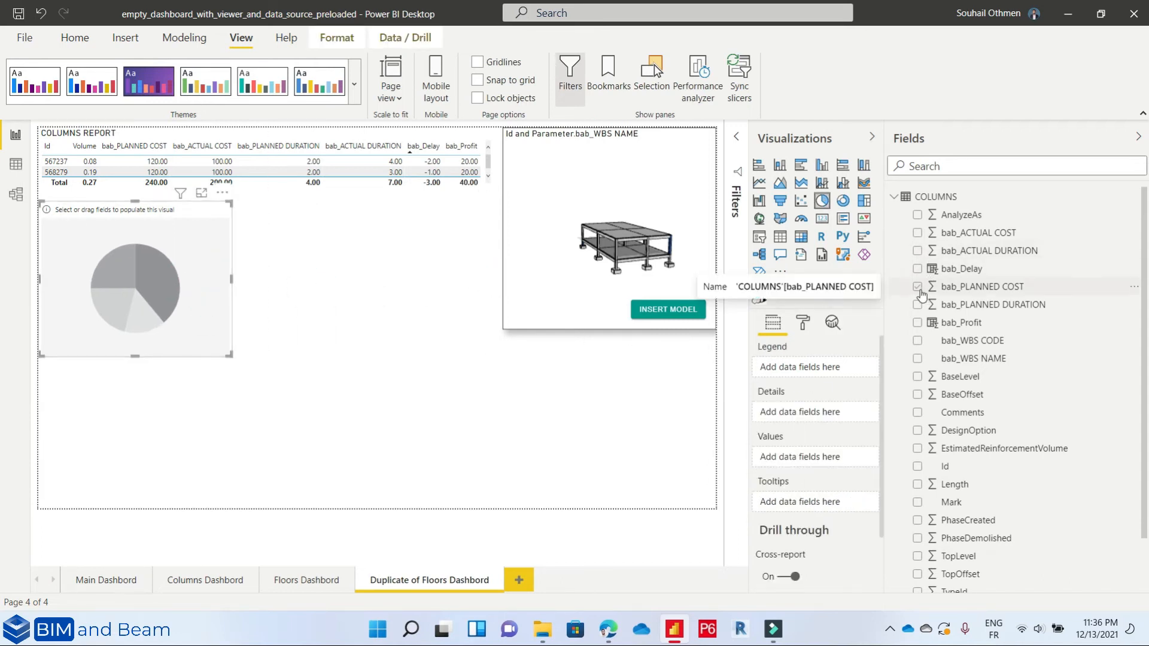
{"action": "left_click", "coordinate": [918, 233]}
{"action": "left_click", "coordinate": [98, 290]}
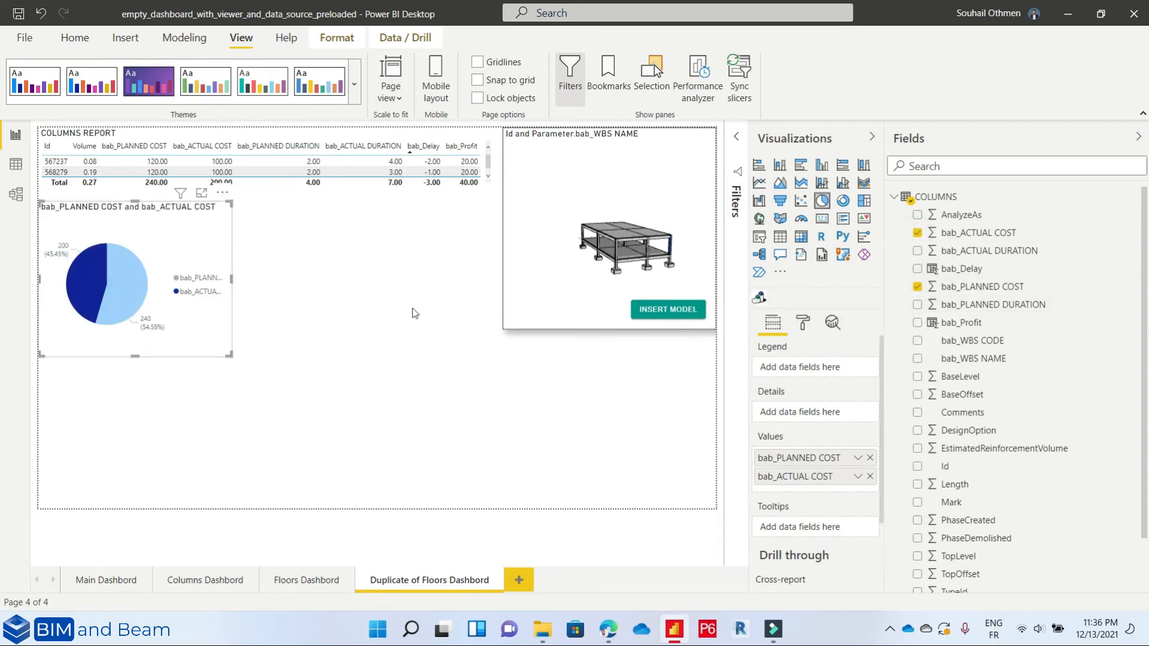
- Clear the page-level bab_Delay filter and remove it from the page
{"action": "left_click", "coordinate": [739, 140]}
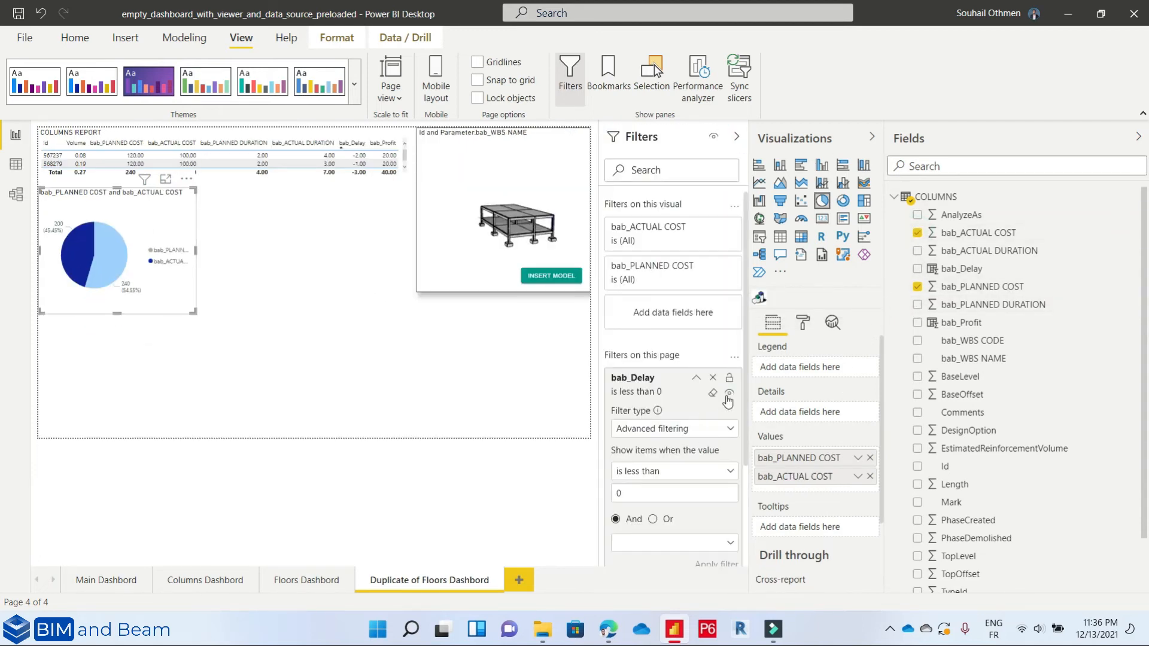
{"action": "left_click", "coordinate": [713, 395]}
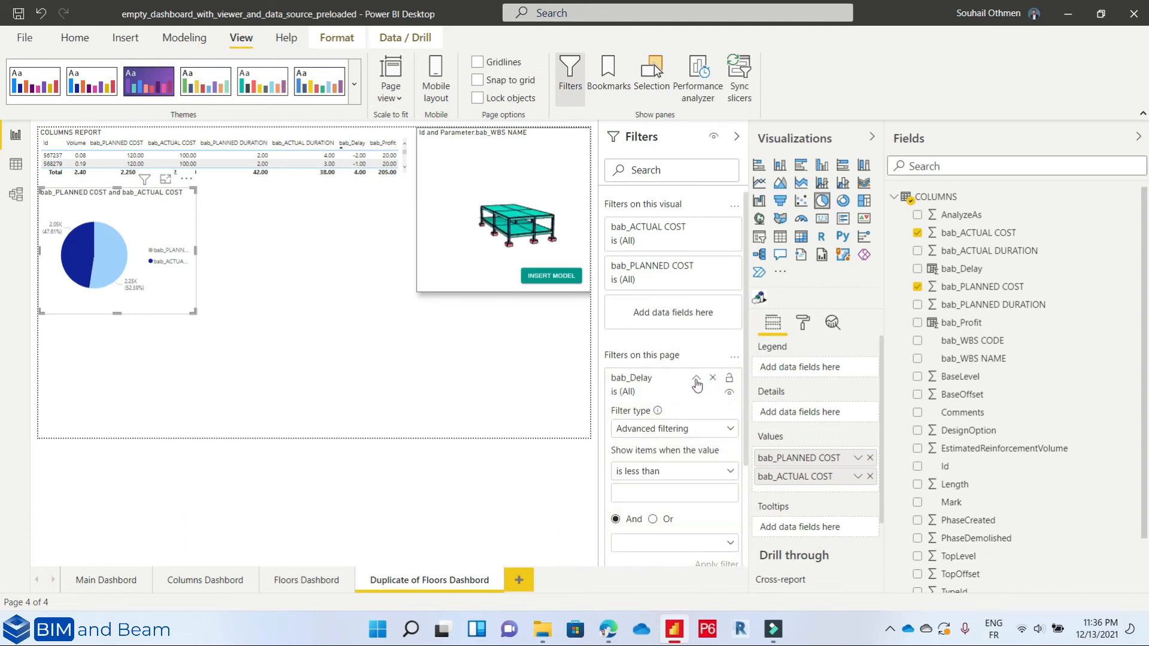
{"action": "left_click", "coordinate": [713, 377]}
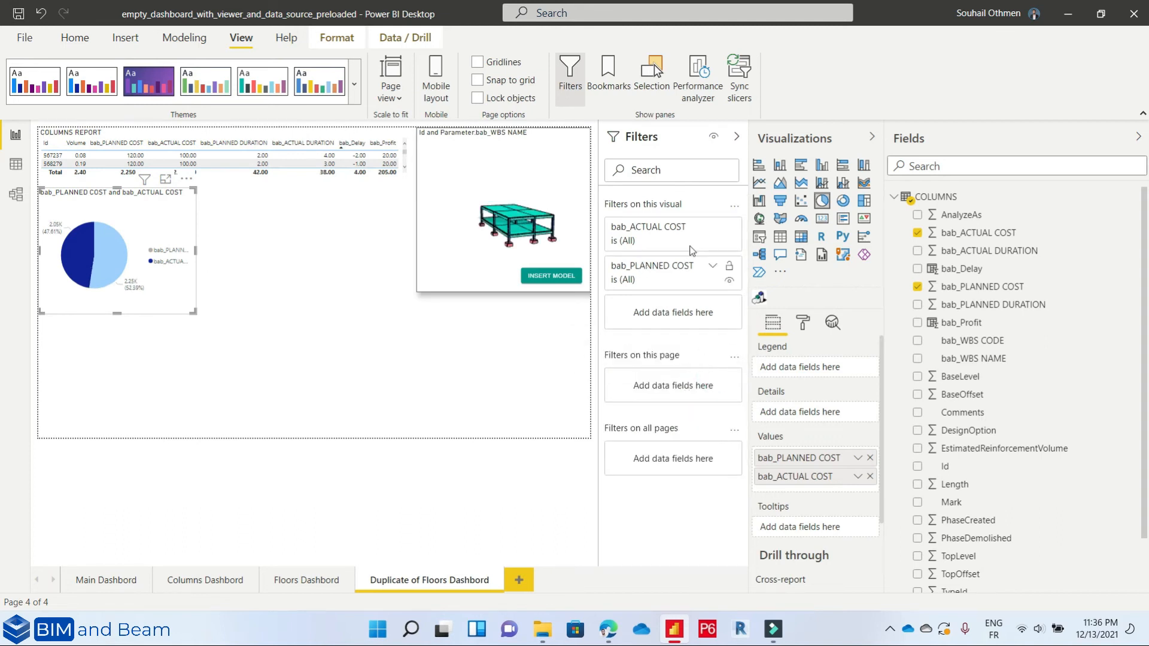
{"action": "left_click", "coordinate": [714, 228]}
{"action": "left_click", "coordinate": [713, 227]}
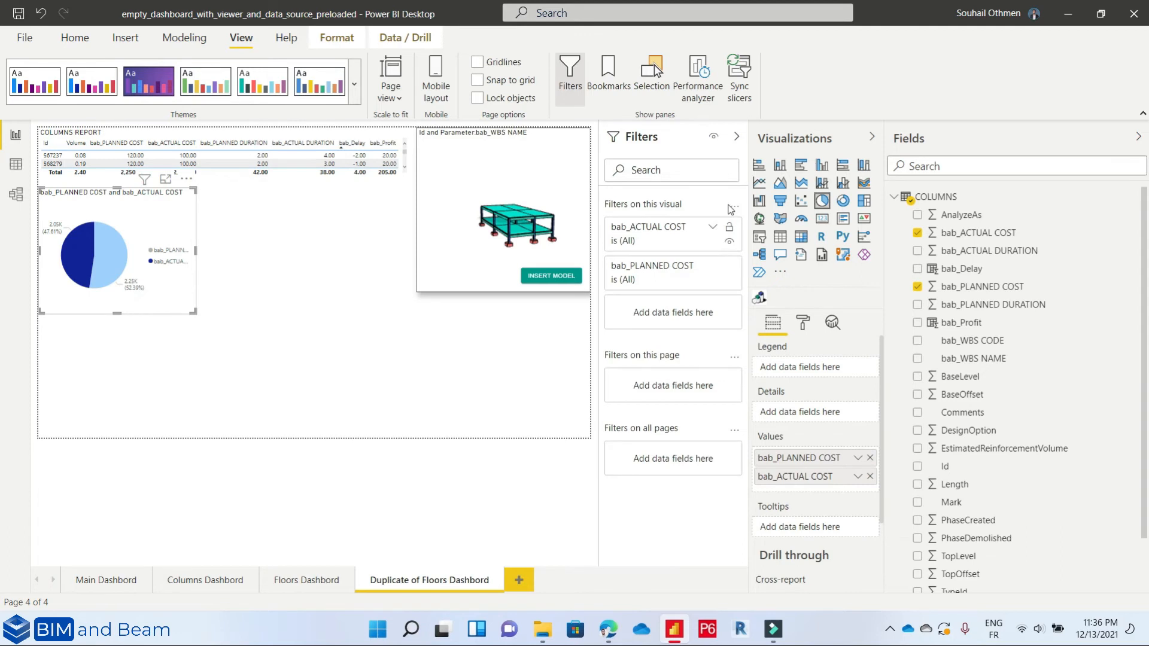
- Move the cost pie chart to the bottom of the page and extend the table's height down to it
{"action": "left_click", "coordinate": [483, 361]}
{"action": "left_click", "coordinate": [260, 156]}
{"action": "left_click", "coordinate": [288, 252]}
{"action": "left_click_drag", "start_coordinate": [179, 223], "coordinate": [178, 347]}
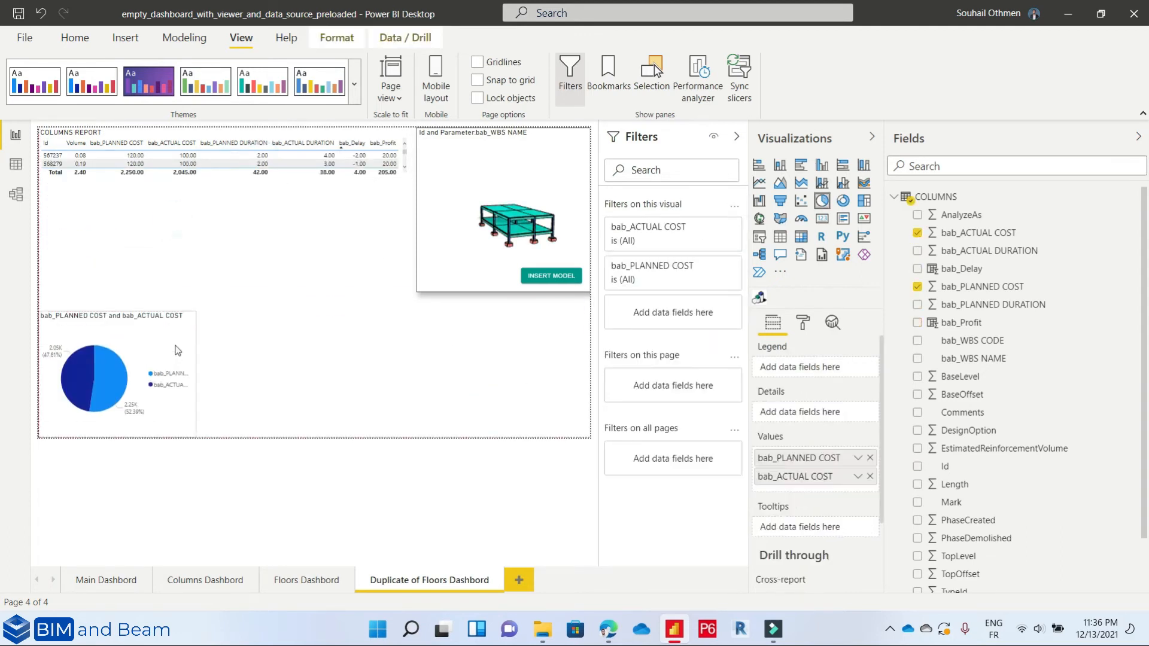
{"action": "left_click", "coordinate": [216, 176]}
{"action": "left_click_drag", "start_coordinate": [223, 177], "coordinate": [227, 299]}
{"action": "scroll", "coordinate": [292, 226], "scroll_direction": "down", "scroll_amount": 1}
- Select a table row and a slice of the cost pie chart to examine how the visuals respond, and clear the selection
{"action": "left_click", "coordinate": [97, 377]}
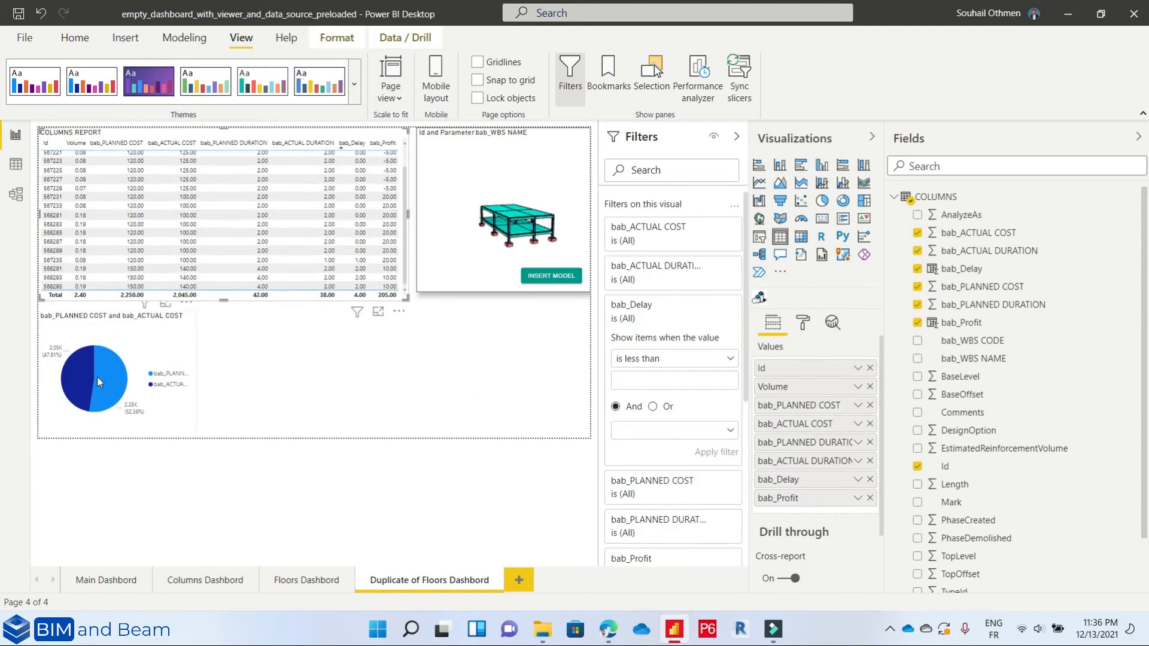
{"action": "left_click", "coordinate": [269, 233]}
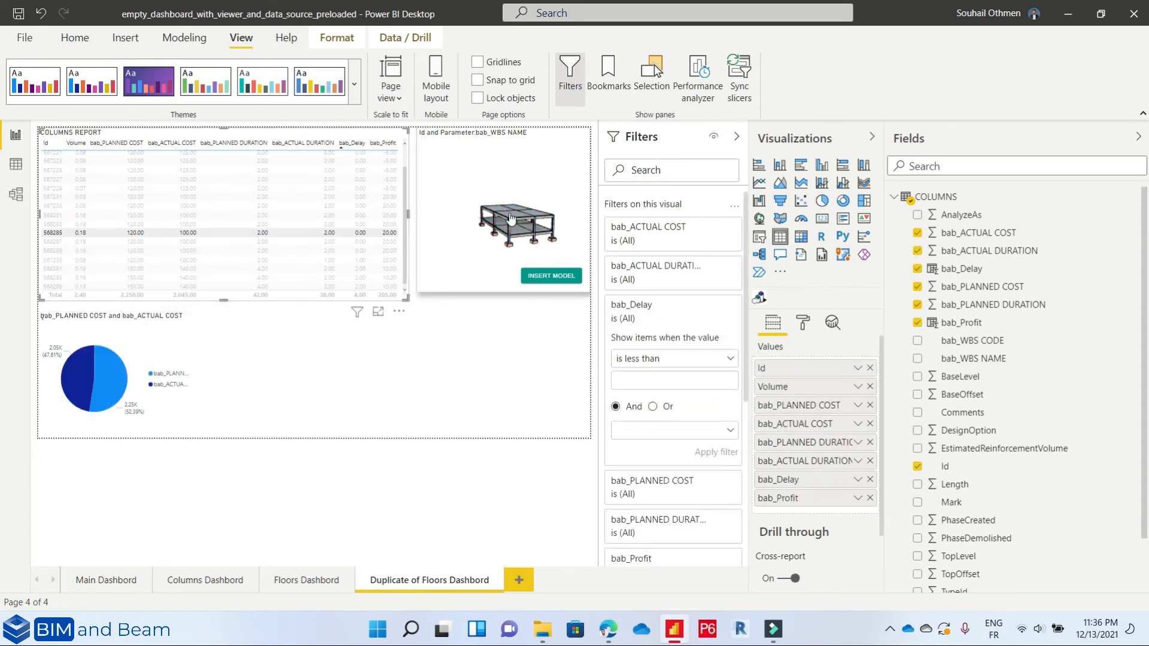
{"action": "left_click", "coordinate": [513, 228]}
{"action": "left_click", "coordinate": [117, 398]}
{"action": "left_click", "coordinate": [399, 376]}
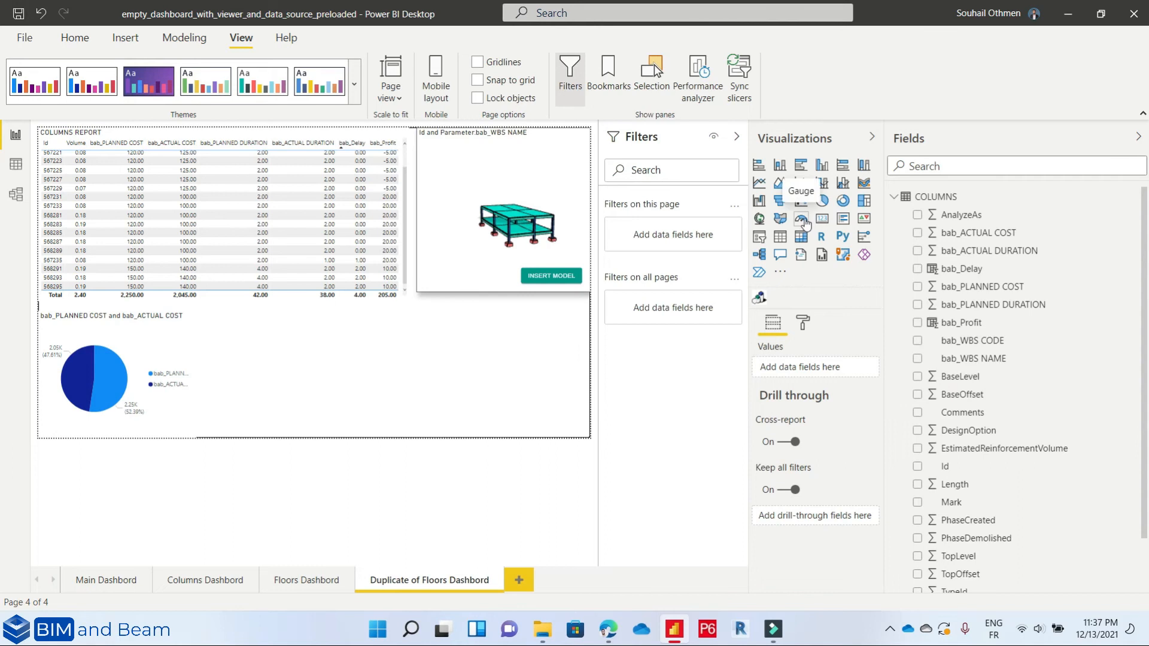
- Review the Floors Dashbord and Columns Dashbord pages and return to Duplicate of Floors Dashbord
{"action": "left_click", "coordinate": [344, 583]}
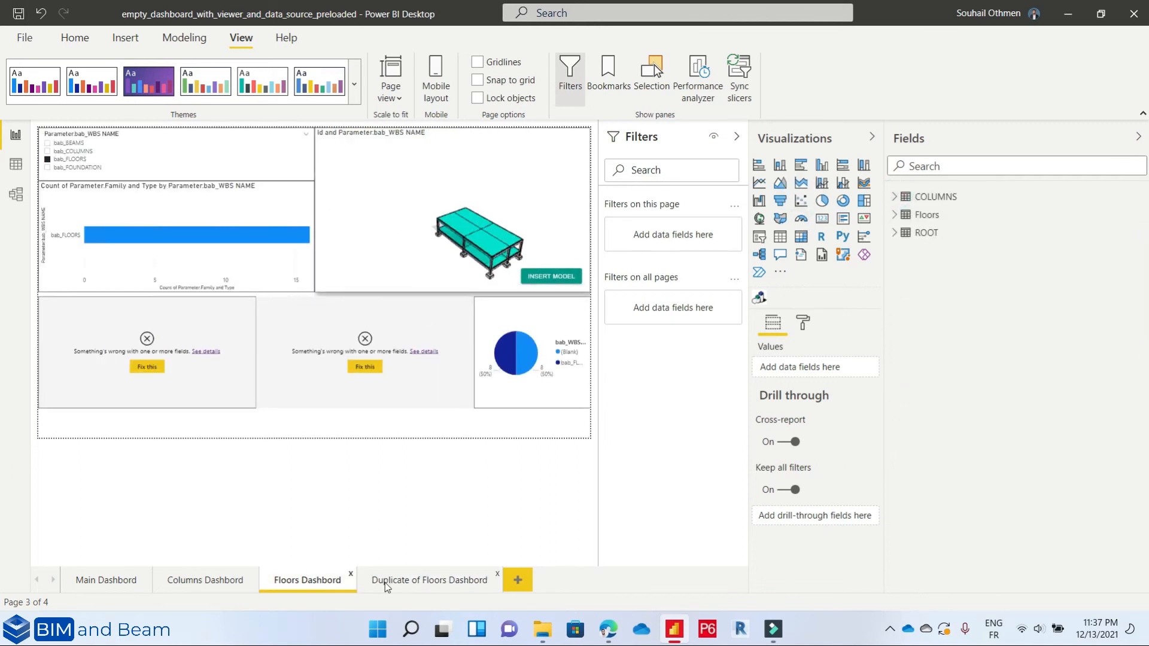
{"action": "left_click", "coordinate": [386, 586]}
{"action": "left_click", "coordinate": [204, 584]}
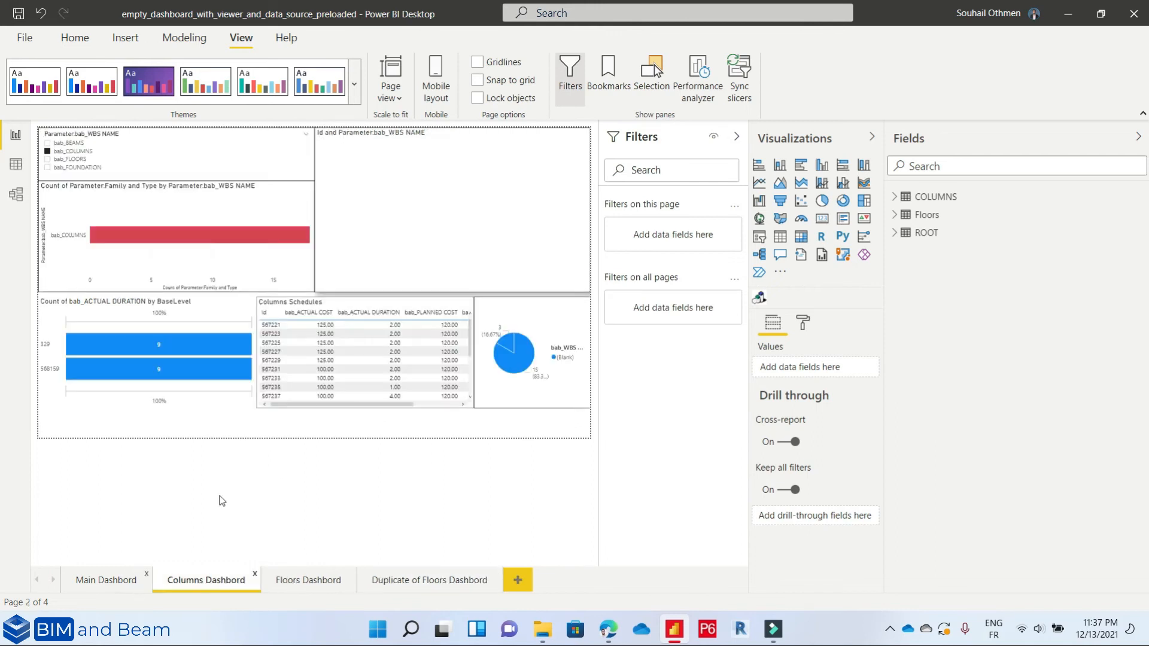
{"action": "left_click", "coordinate": [407, 582]}
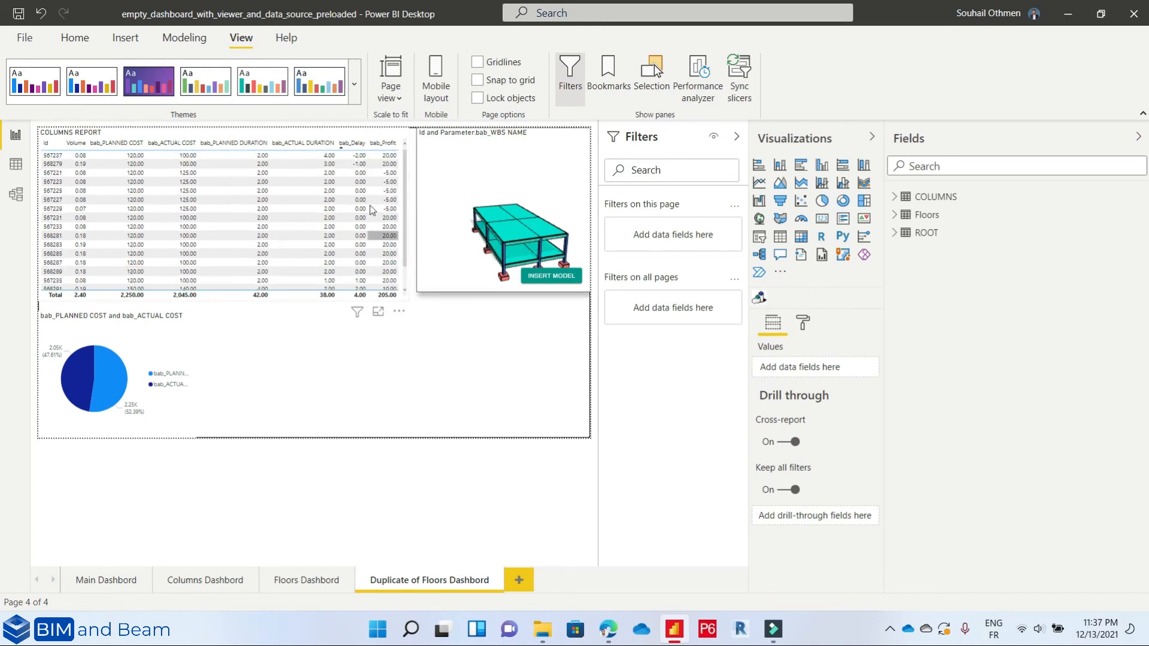
- Filter the COLUMNS REPORT table itself to show items where bab_Delay is greater than 0
{"action": "left_click", "coordinate": [293, 138]}
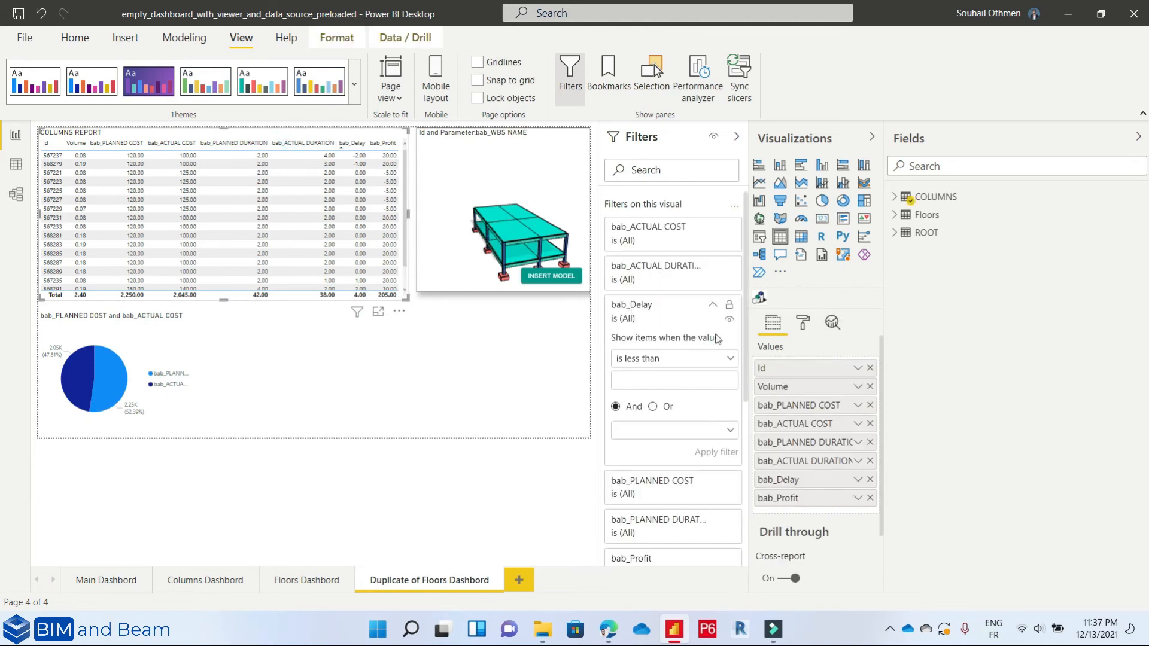
{"action": "left_click", "coordinate": [730, 359]}
{"action": "left_click", "coordinate": [655, 420]}
{"action": "left_click", "coordinate": [708, 453]}
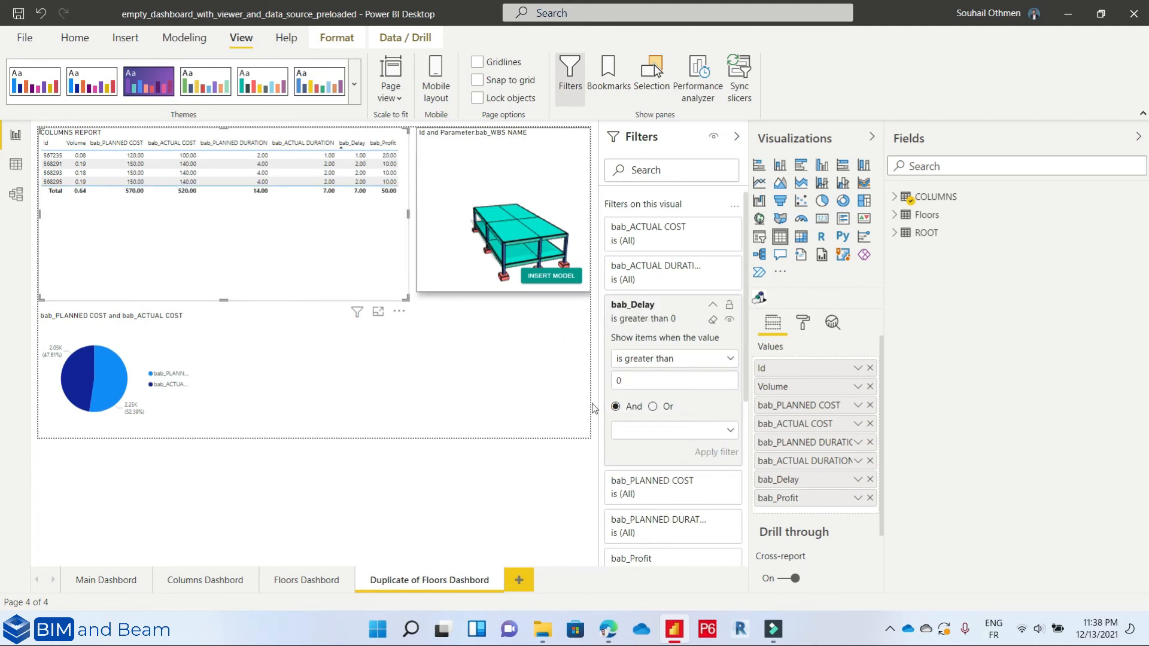
- Change the COLUMNS REPORT table's bab_Delay filter to less than 0 and select the row with Id 567237
{"action": "left_click", "coordinate": [731, 358]}
{"action": "left_click", "coordinate": [632, 381]}
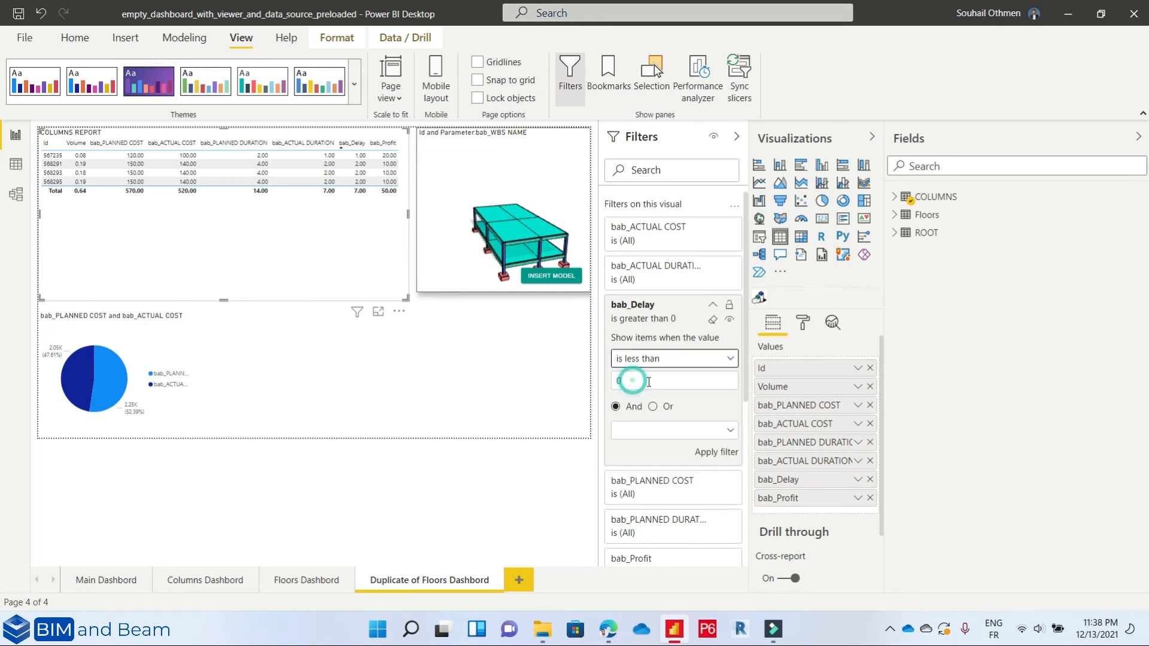
{"action": "left_click", "coordinate": [715, 454]}
{"action": "left_click", "coordinate": [359, 155]}
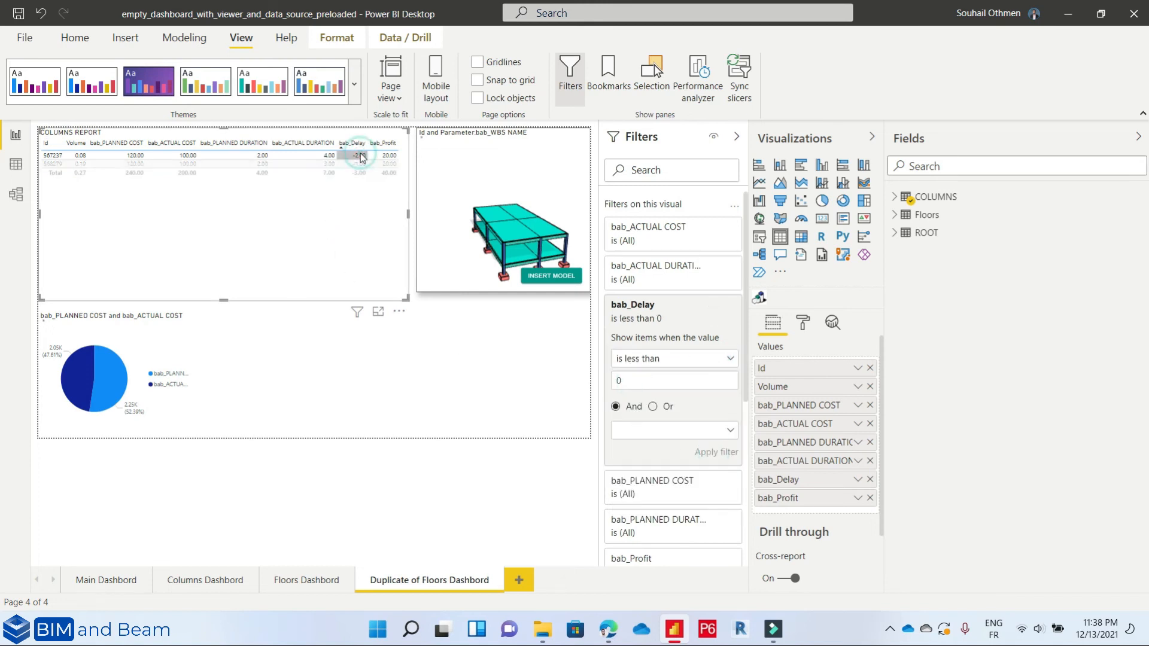
- Clear the bab_Delay filter from the COLUMNS REPORT table
{"action": "left_click", "coordinate": [493, 250]}
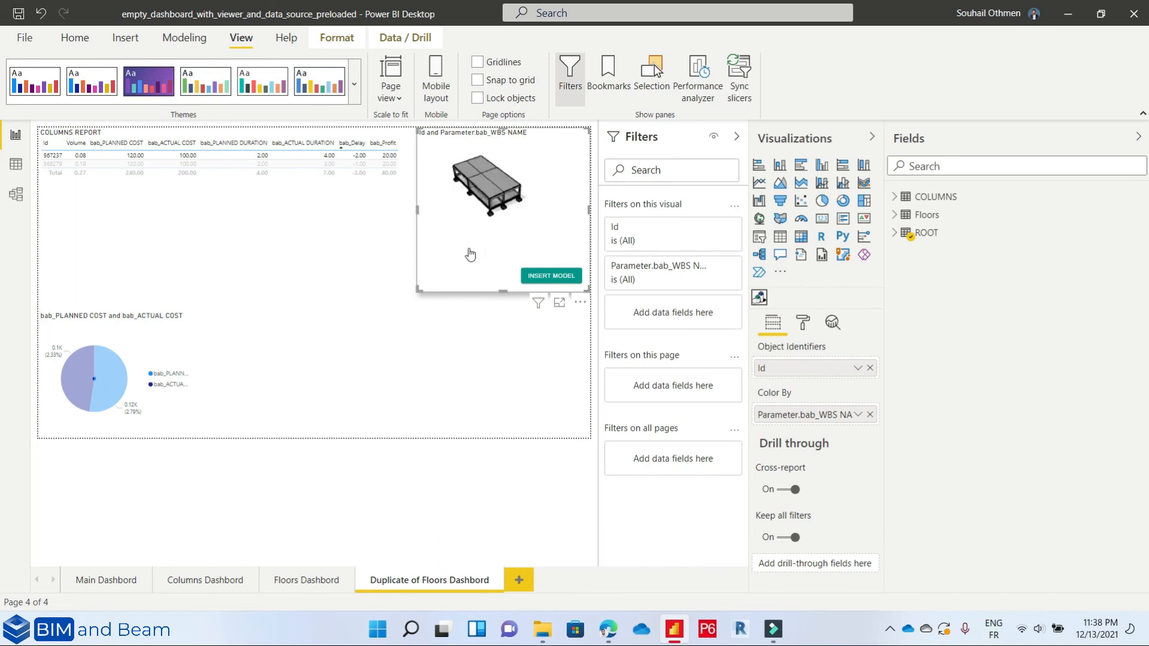
{"action": "left_click", "coordinate": [316, 158]}
{"action": "left_click", "coordinate": [715, 321]}
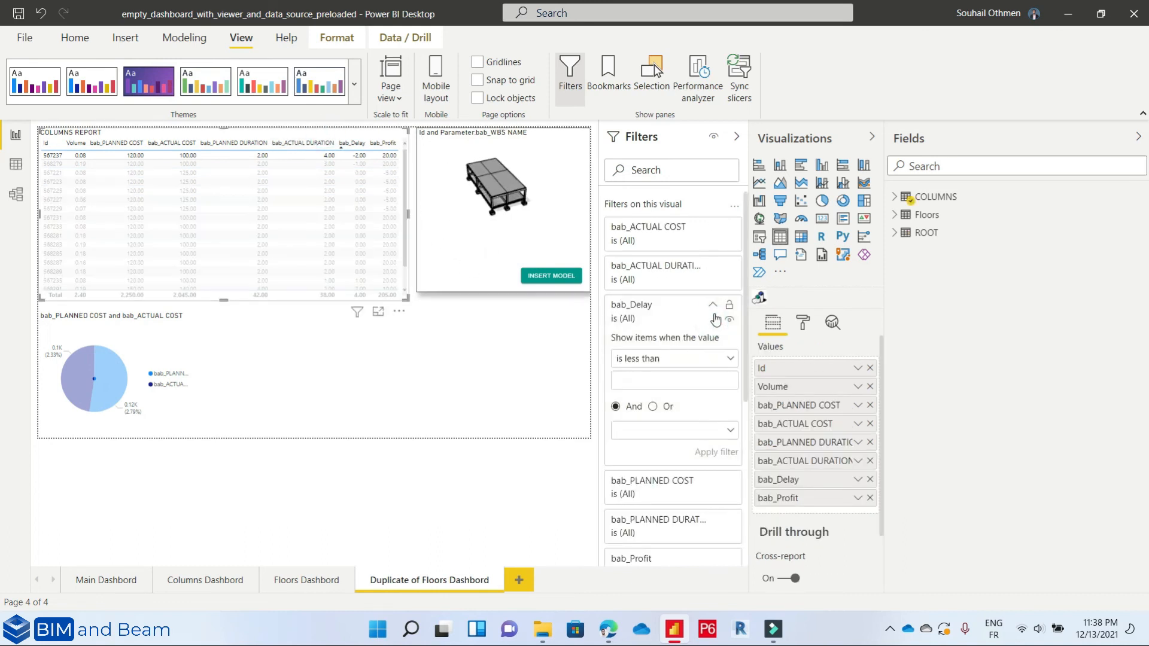
- Filter the COLUMNS REPORT table to show items where bab_Profit is greater than 0
{"action": "left_click", "coordinate": [712, 422]}
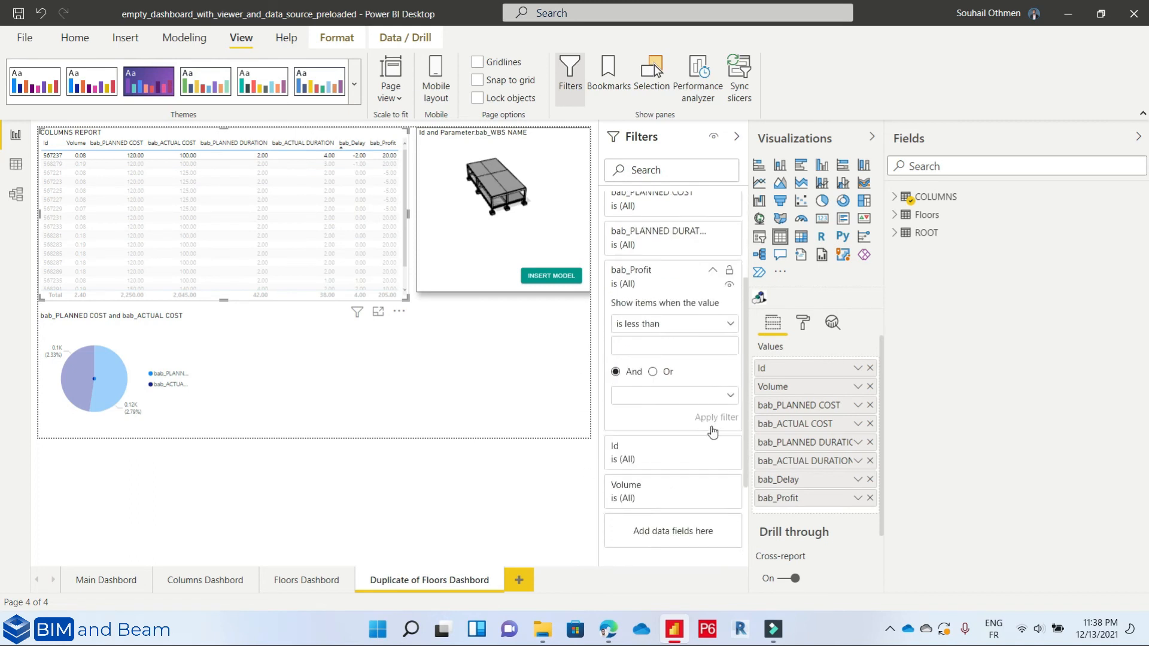
{"action": "left_click", "coordinate": [730, 326]}
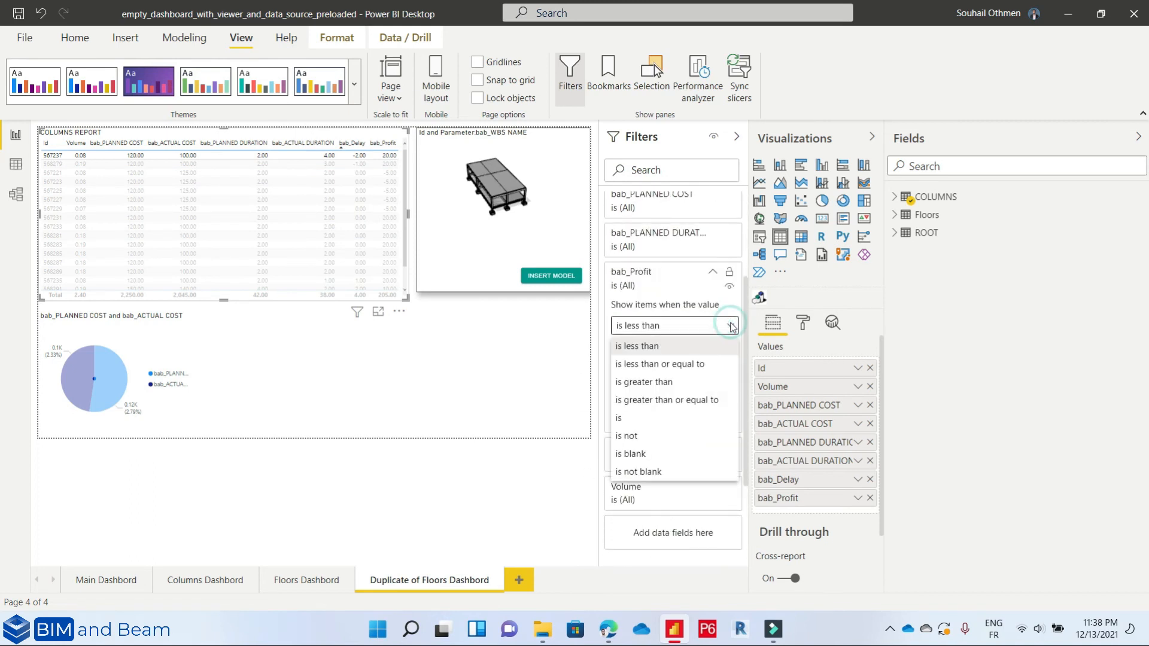
{"action": "left_click", "coordinate": [707, 379]}
{"action": "left_click", "coordinate": [657, 350]}
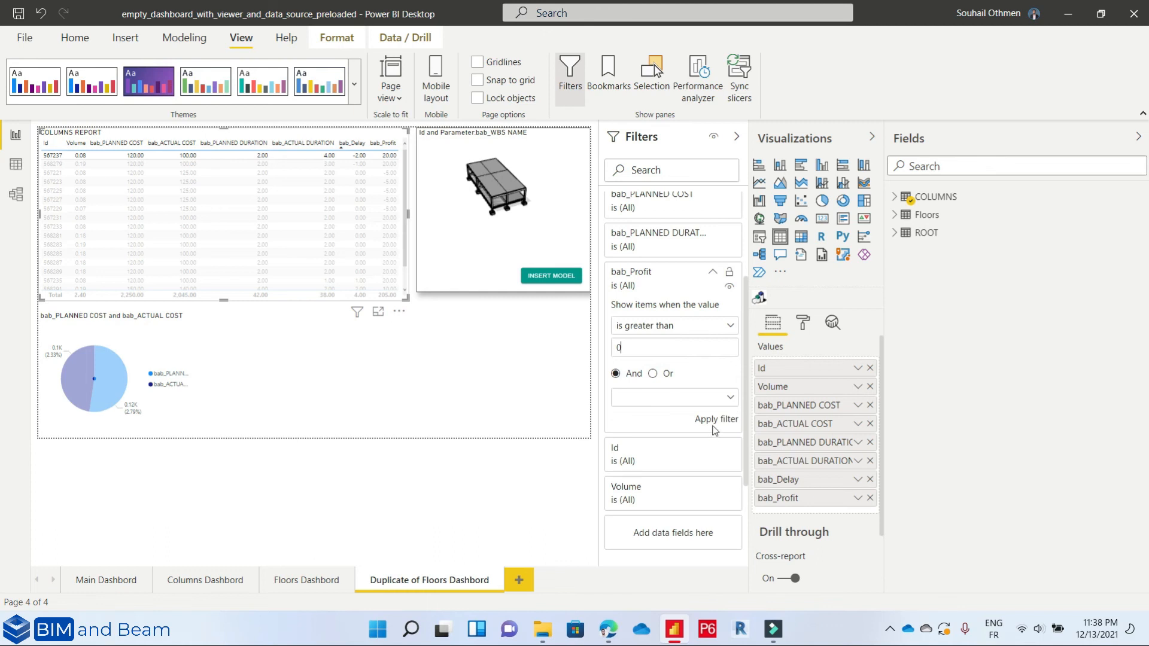
{"action": "left_click", "coordinate": [715, 422]}
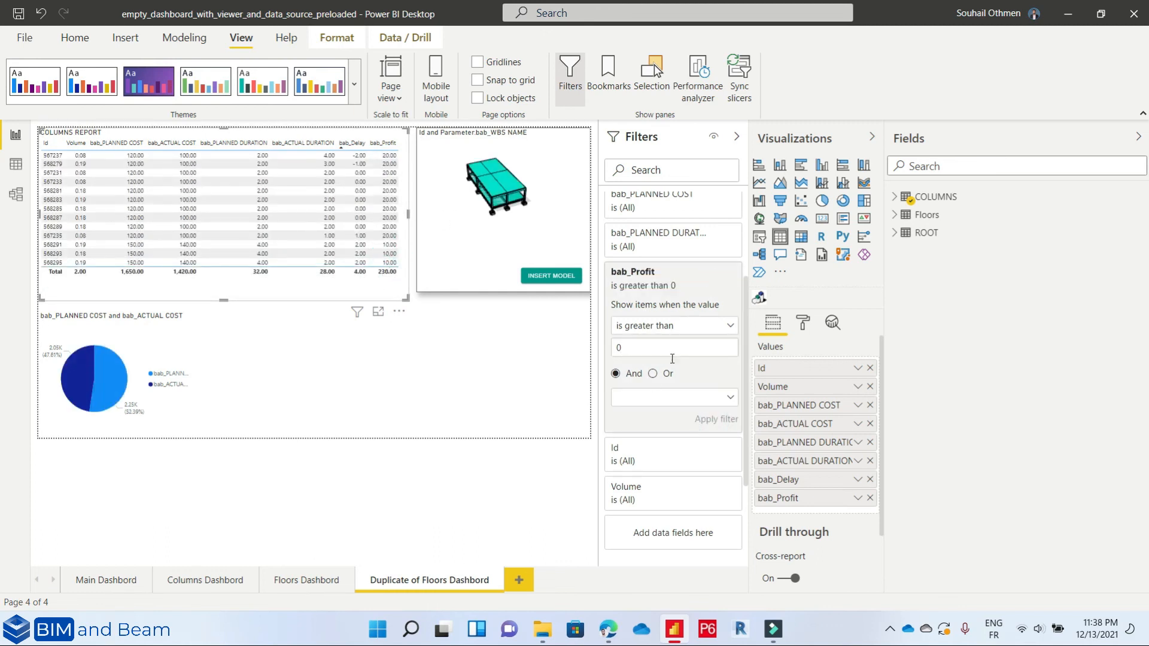
- Change the COLUMNS REPORT table's bab_Profit filter to less than 0 and select individual rows to examine them in the 3D viewer
{"action": "left_click", "coordinate": [731, 328]}
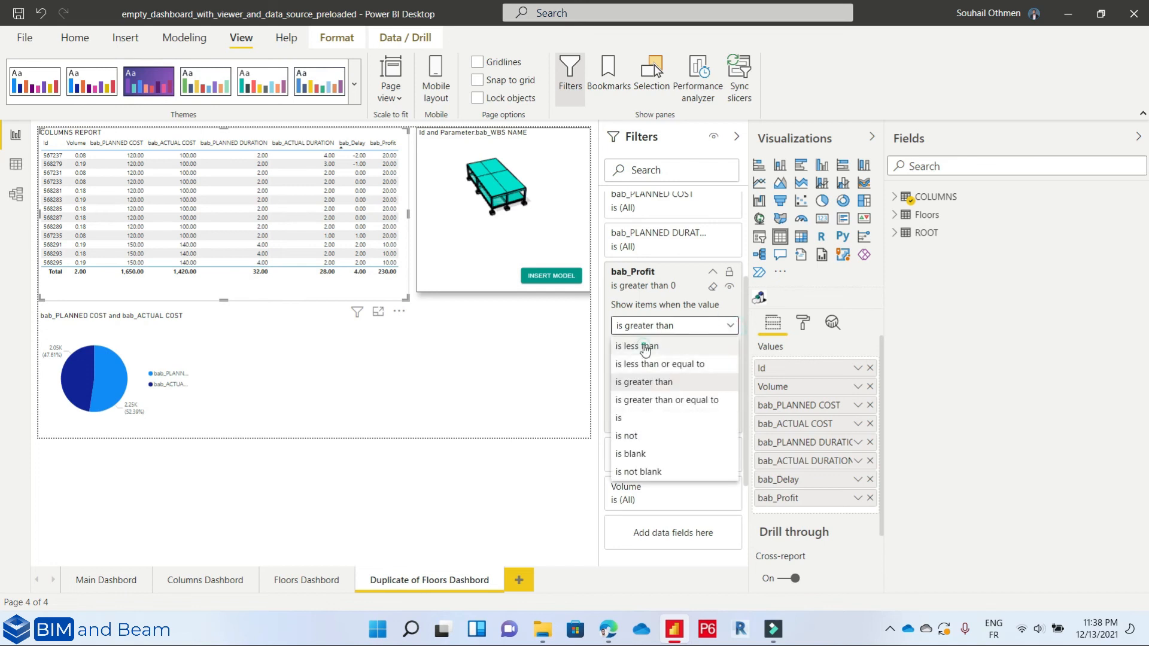
{"action": "left_click", "coordinate": [712, 342]}
{"action": "left_click", "coordinate": [717, 419]}
{"action": "left_click", "coordinate": [389, 173]}
{"action": "left_click_drag", "start_coordinate": [505, 233], "coordinate": [510, 214]}
{"action": "left_click", "coordinate": [388, 192]}
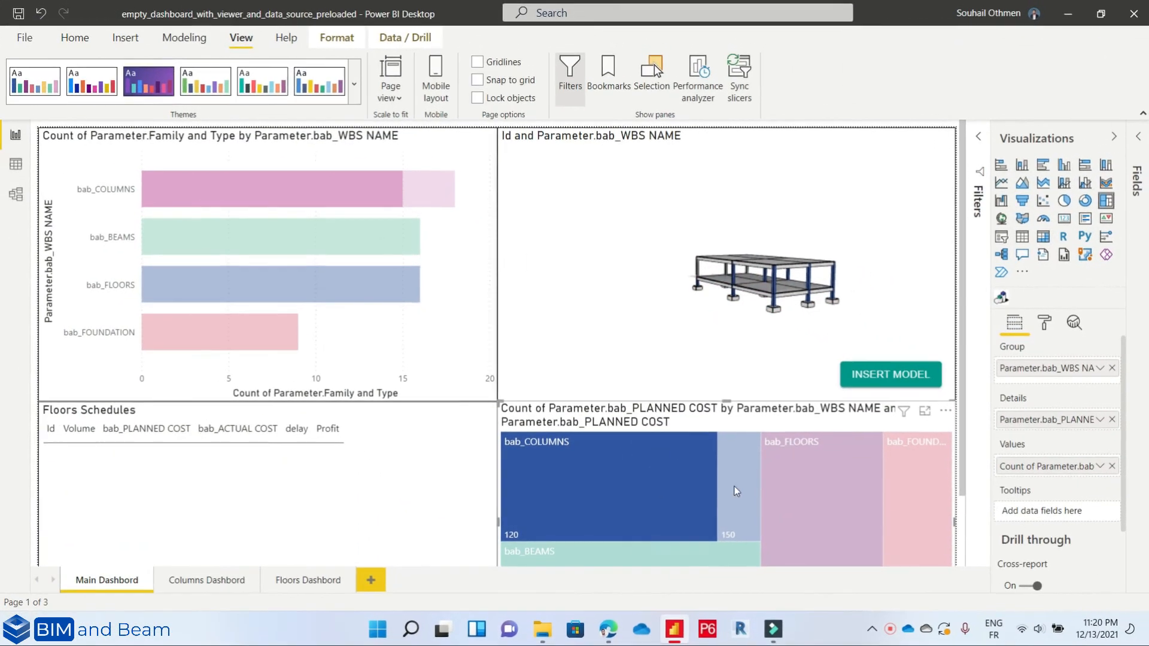
- Select the bab_COLUMNS 150, bab_BEAMS, bab_FLOORS and bab_FOUNDATION blocks of the planned cost treemap in turn to examine the linked visuals
{"action": "left_click", "coordinate": [737, 491]}
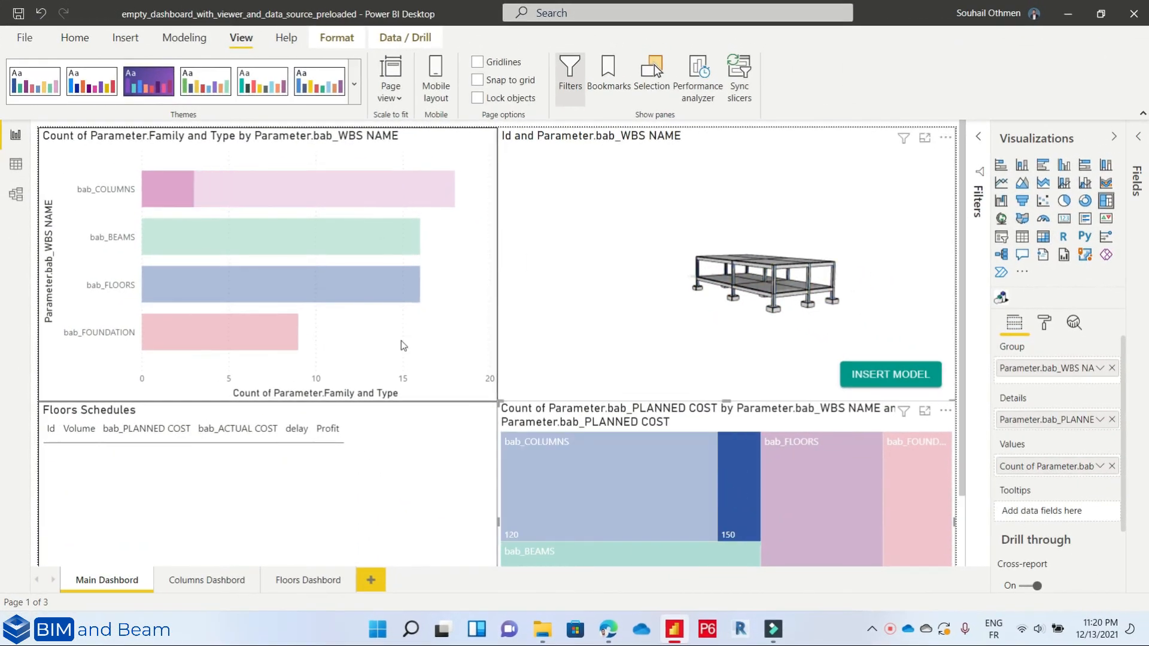
{"action": "left_click", "coordinate": [644, 560]}
{"action": "scroll", "coordinate": [738, 461], "scroll_direction": "down", "scroll_amount": 2}
{"action": "left_click", "coordinate": [797, 467]}
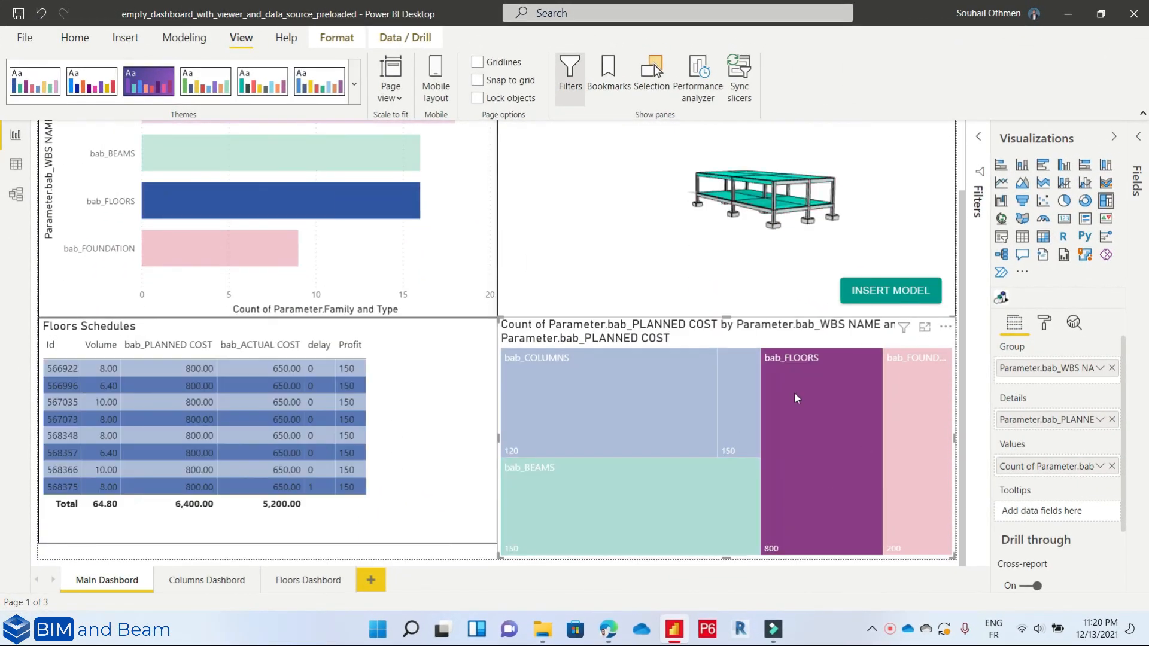
{"action": "left_click", "coordinate": [910, 443]}
- Clear the treemap selection and select a front column in the 3D viewer to examine the linked charts
{"action": "scroll", "coordinate": [749, 456], "scroll_direction": "up", "scroll_amount": 2}
{"action": "left_click", "coordinate": [454, 344]}
{"action": "scroll", "coordinate": [244, 496], "scroll_direction": "down", "scroll_amount": 2}
{"action": "scroll", "coordinate": [331, 400], "scroll_direction": "up", "scroll_amount": 2}
{"action": "scroll", "coordinate": [820, 288], "scroll_direction": "up", "scroll_amount": 4}
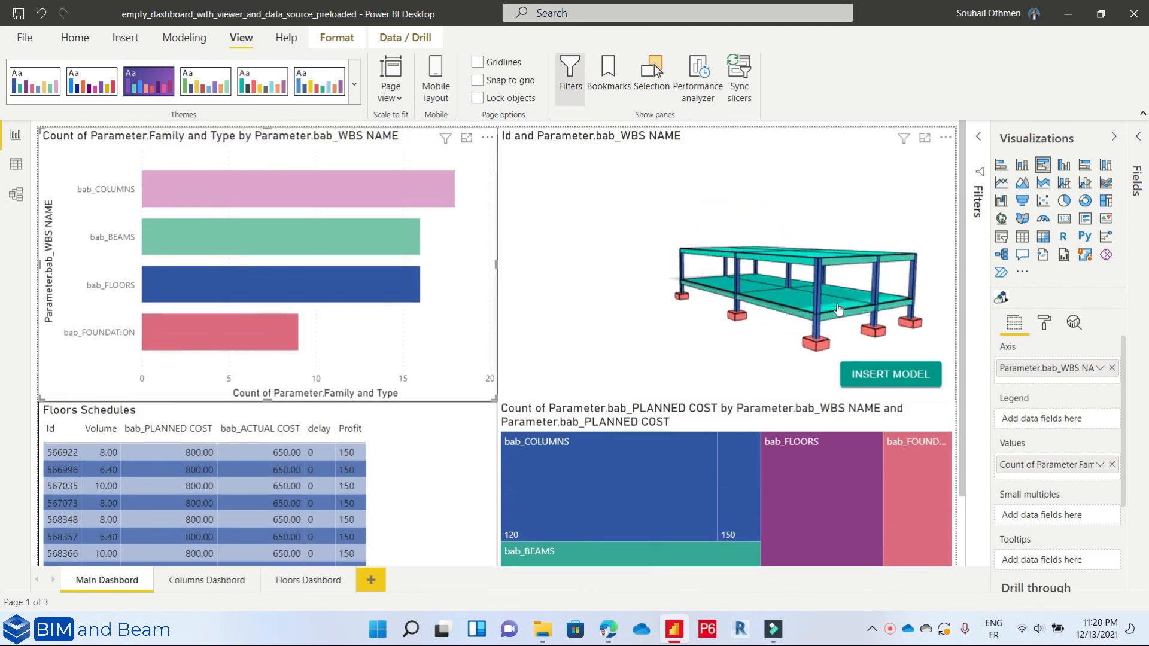
{"action": "left_click", "coordinate": [828, 288]}
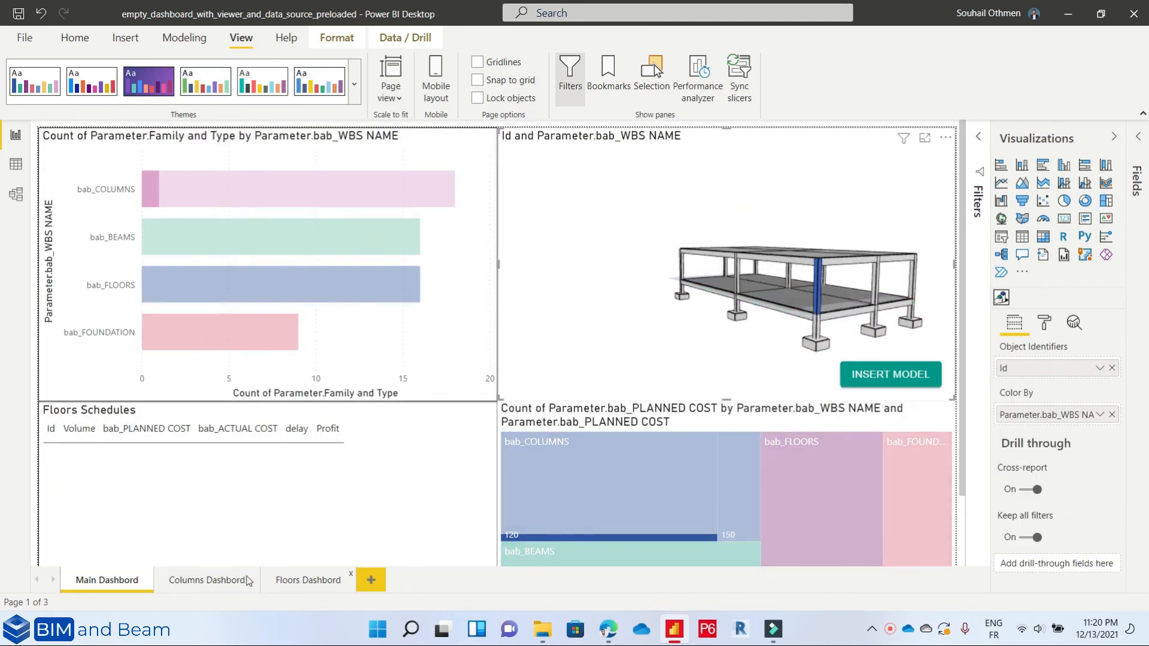
- Open the Columns Dashbord page and select the row with Id 567235 in the Columns Schedules table
{"action": "left_click", "coordinate": [214, 582]}
{"action": "scroll", "coordinate": [692, 280], "scroll_direction": "down", "scroll_amount": 2}
{"action": "left_click_drag", "start_coordinate": [741, 362], "coordinate": [725, 337]}
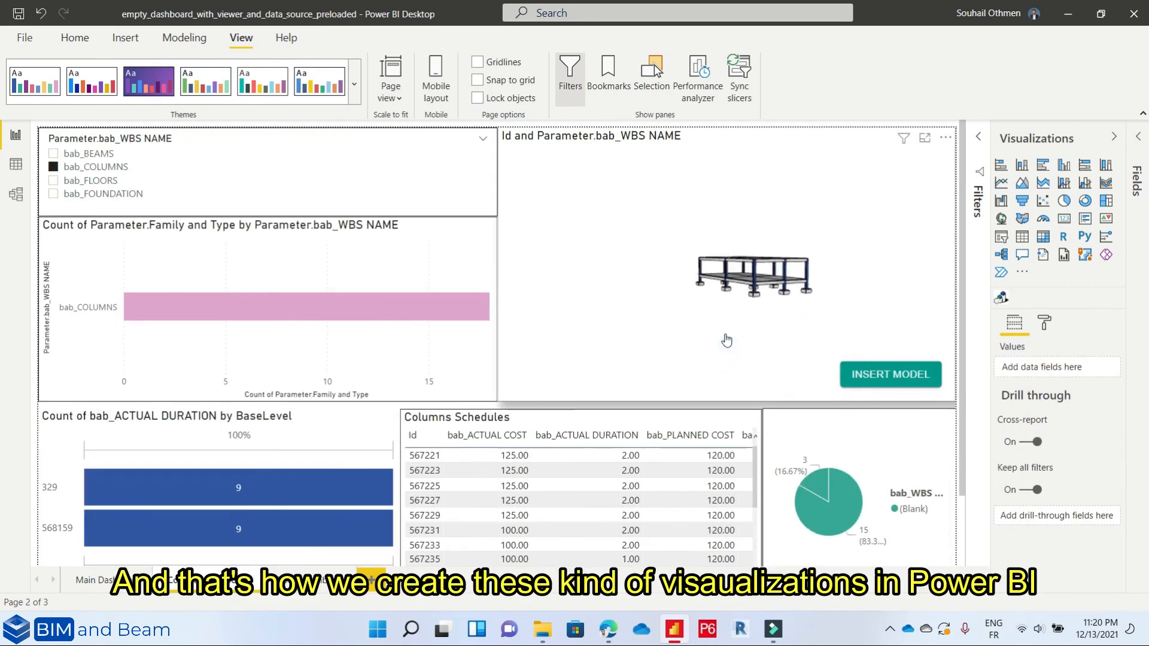
{"action": "scroll", "coordinate": [651, 452], "scroll_direction": "down", "scroll_amount": 1}
{"action": "scroll", "coordinate": [271, 415], "scroll_direction": "down", "scroll_amount": 2}
{"action": "mouse_move", "coordinate": [541, 505]}
{"action": "left_mouse_down"}
{"action": "mouse_move", "coordinate": [656, 505]}
{"action": "mouse_move", "coordinate": [503, 495]}
{"action": "mouse_move", "coordinate": [561, 507]}
{"action": "mouse_move", "coordinate": [550, 508]}
{"action": "left_mouse_up"}
{"action": "left_click", "coordinate": [520, 448]}
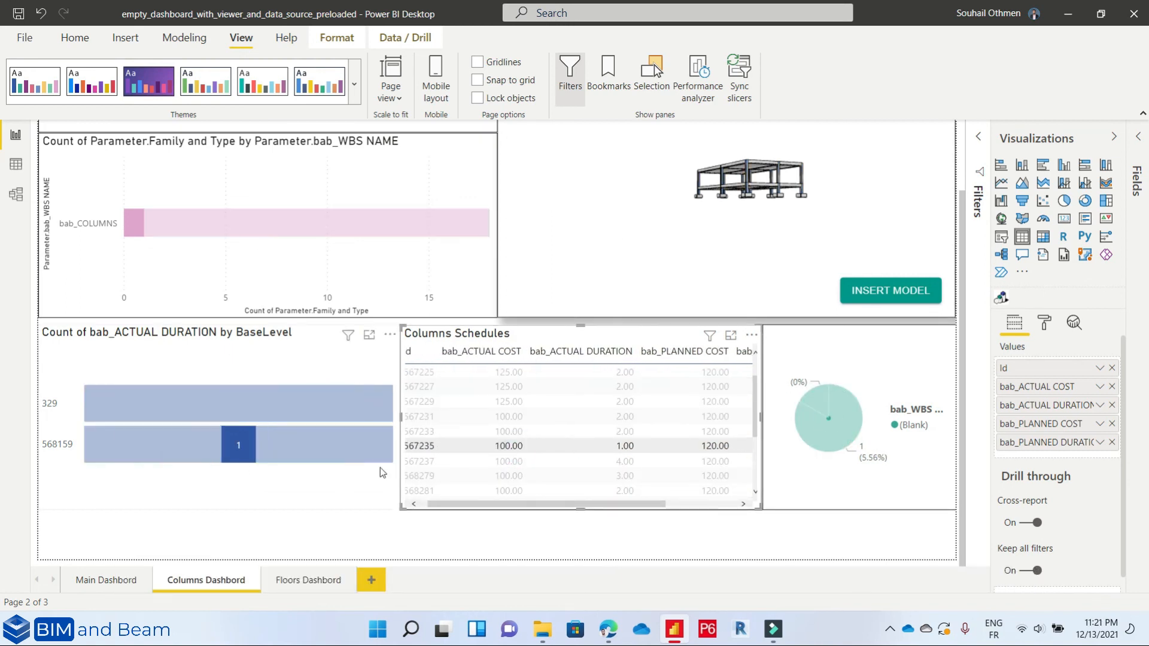
- Examine the model up close in the 3D viewer and review the remaining rows and columns of the Columns Schedules table
{"action": "left_click_drag", "start_coordinate": [816, 212], "coordinate": [778, 192]}
{"action": "scroll", "coordinate": [778, 191], "scroll_direction": "up", "scroll_amount": 2}
{"action": "mouse_move", "coordinate": [800, 240]}
{"action": "left_mouse_down"}
{"action": "mouse_move", "coordinate": [810, 248]}
{"action": "mouse_move", "coordinate": [737, 267]}
{"action": "mouse_move", "coordinate": [819, 273]}
{"action": "mouse_move", "coordinate": [818, 261]}
{"action": "left_mouse_up"}
{"action": "left_click", "coordinate": [503, 432]}
{"action": "left_click", "coordinate": [632, 405]}
{"action": "left_click_drag", "start_coordinate": [611, 504], "coordinate": [562, 505]}
{"action": "left_click", "coordinate": [726, 416]}
{"action": "scroll", "coordinate": [688, 429], "scroll_direction": "down", "scroll_amount": 2}
{"action": "scroll", "coordinate": [683, 448], "scroll_direction": "up", "scroll_amount": 3}
{"action": "scroll", "coordinate": [533, 448], "scroll_direction": "down", "scroll_amount": 3}
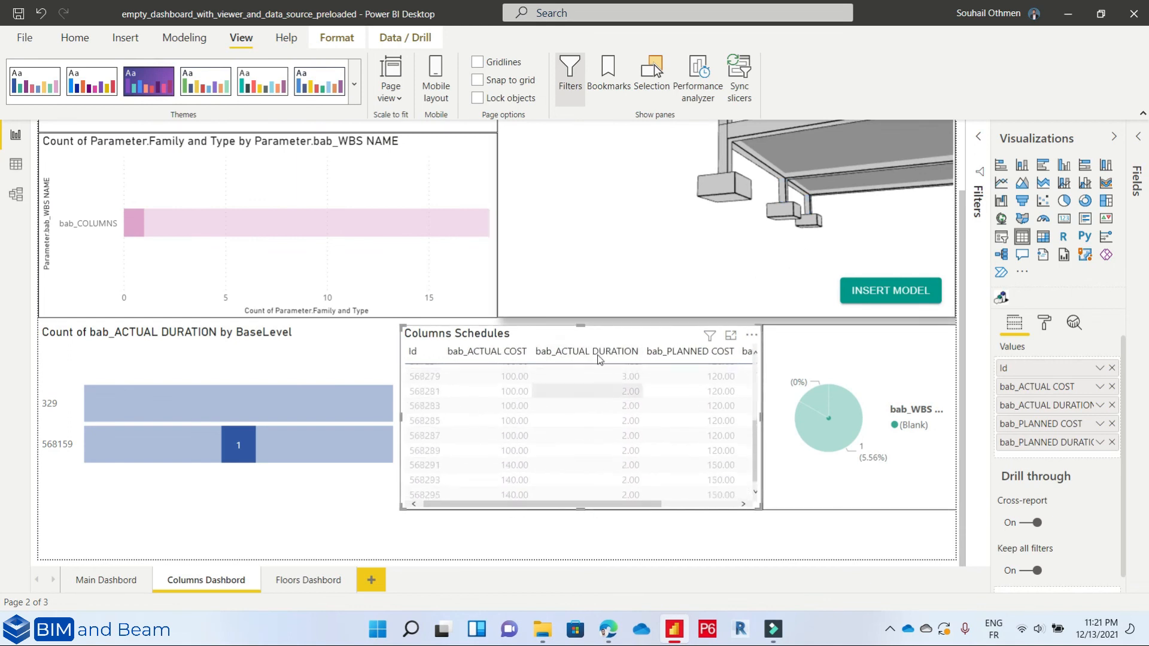
{"action": "left_click", "coordinate": [557, 277]}
{"action": "left_click", "coordinate": [410, 233]}
{"action": "scroll", "coordinate": [648, 244], "scroll_direction": "down", "scroll_amount": 5}
{"action": "left_click_drag", "start_coordinate": [766, 253], "coordinate": [744, 263]}
{"action": "mouse_move", "coordinate": [633, 505]}
{"action": "left_mouse_down"}
{"action": "mouse_move", "coordinate": [715, 521]}
{"action": "mouse_move", "coordinate": [706, 505]}
{"action": "mouse_move", "coordinate": [640, 504]}
{"action": "left_mouse_up"}
- Open the Floors Dashbord page to review its visuals
{"action": "left_click", "coordinate": [308, 580]}
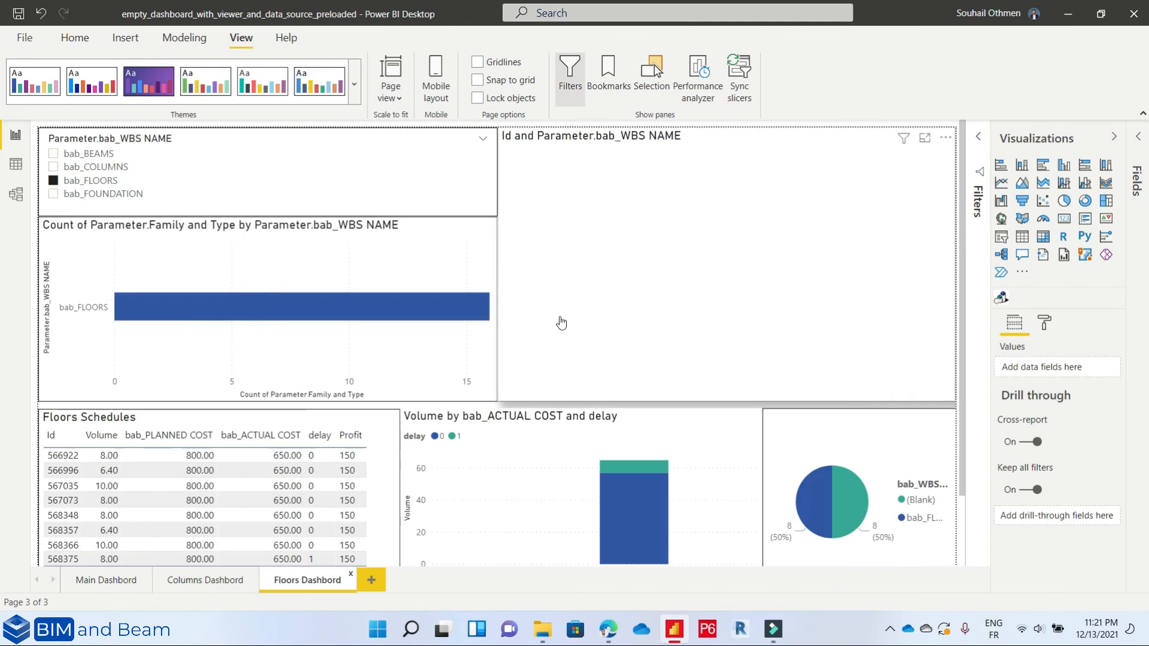